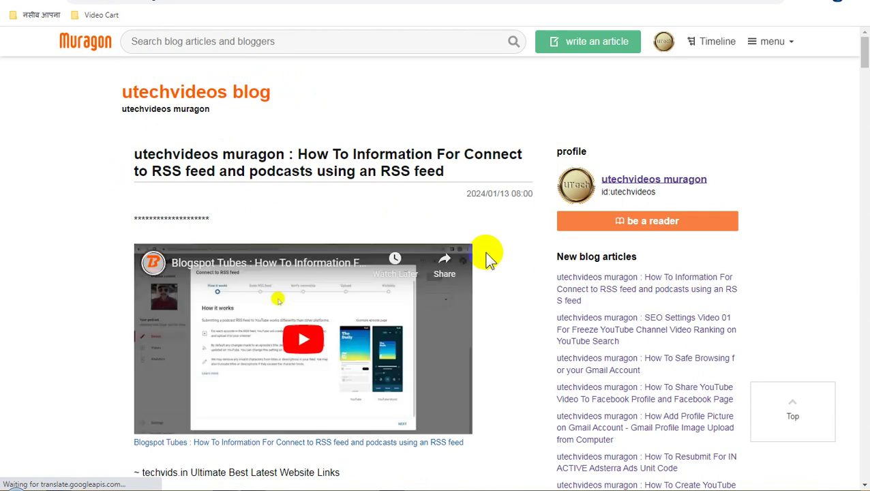
Look through the articles on the utechvideos blog's front page, down to the page navigation and back to the start
{"action": "scroll", "coordinate": [486, 258], "scroll_direction": "down", "scroll_amount": 10}
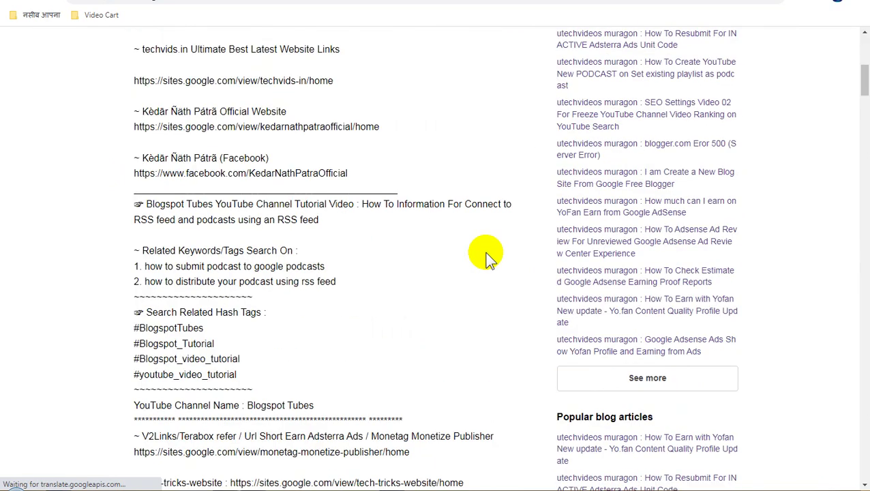
{"action": "scroll", "coordinate": [486, 257], "scroll_direction": "down", "scroll_amount": 3}
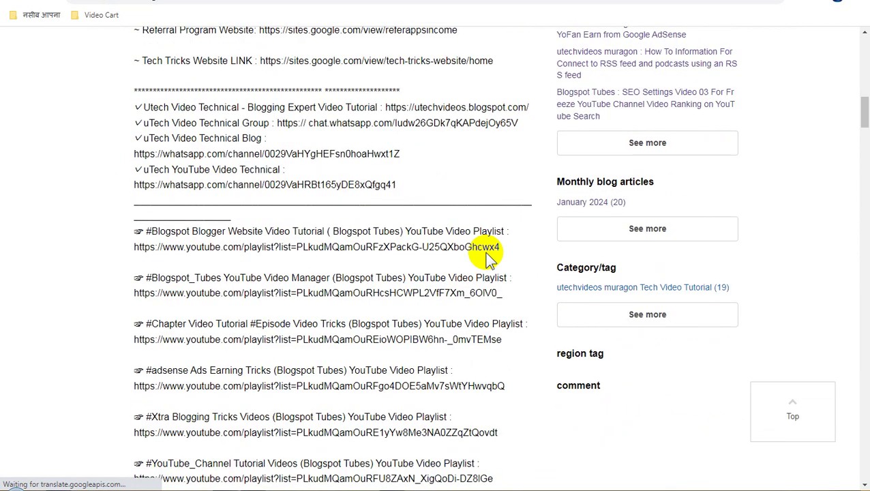
{"action": "scroll", "coordinate": [486, 258], "scroll_direction": "down", "scroll_amount": 3}
{"action": "scroll", "coordinate": [486, 258], "scroll_direction": "up", "scroll_amount": 2}
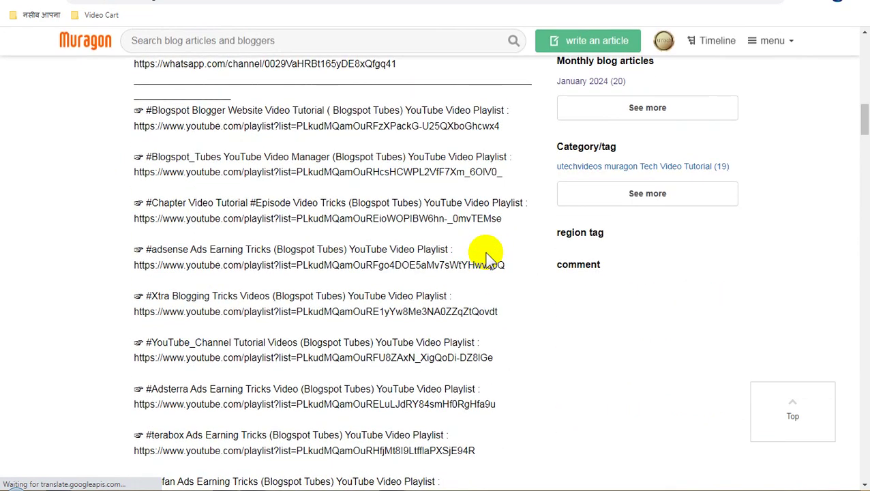
{"action": "scroll", "coordinate": [492, 292], "scroll_direction": "down", "scroll_amount": 11}
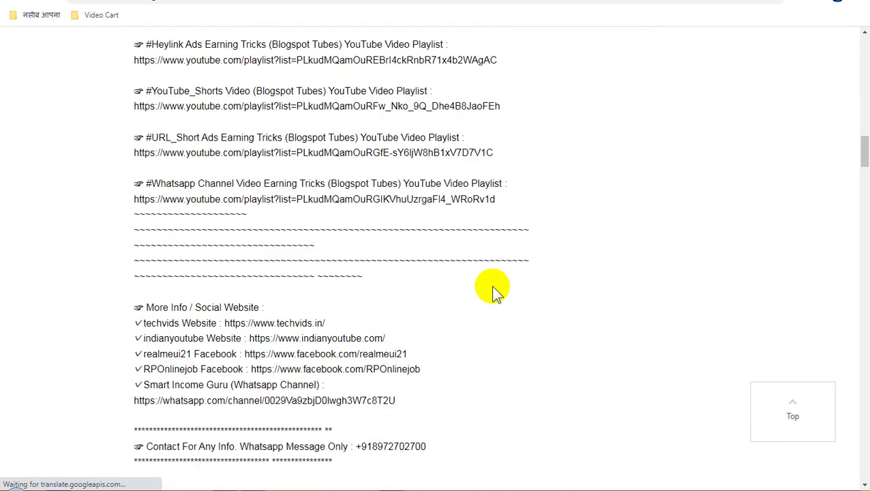
{"action": "scroll", "coordinate": [496, 292], "scroll_direction": "down", "scroll_amount": 15}
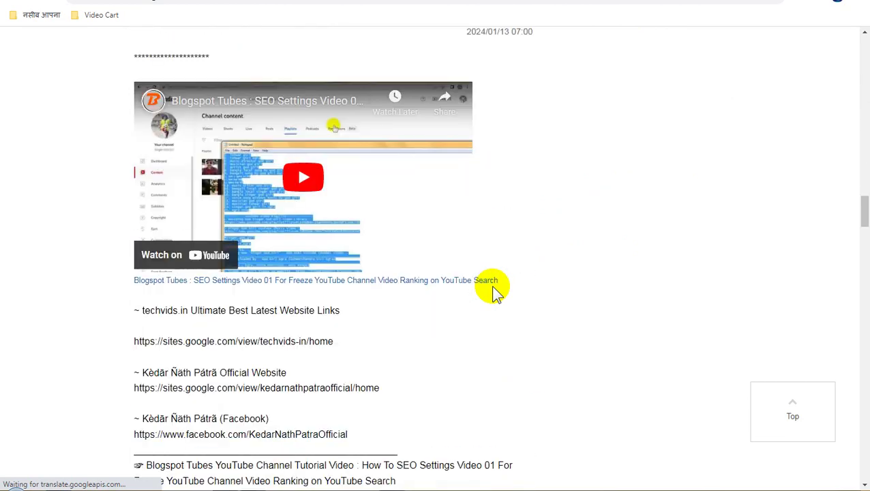
{"action": "scroll", "coordinate": [496, 292], "scroll_direction": "down", "scroll_amount": 15}
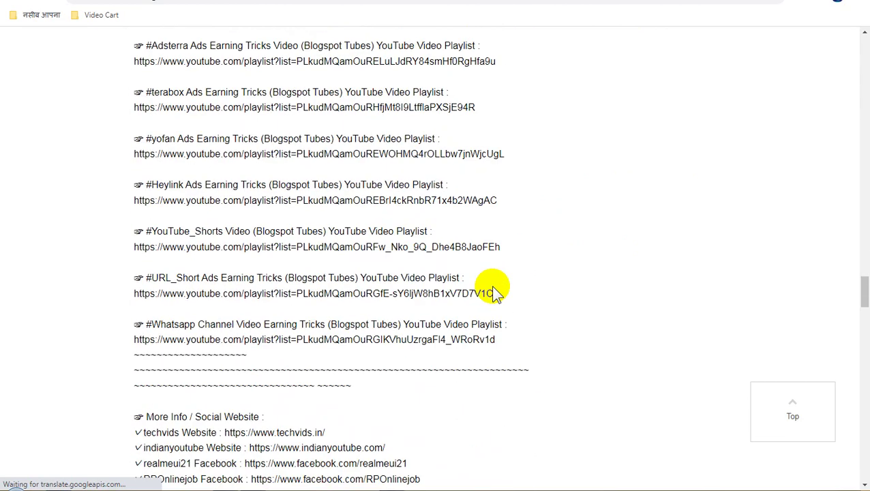
{"action": "scroll", "coordinate": [496, 292], "scroll_direction": "down", "scroll_amount": 3}
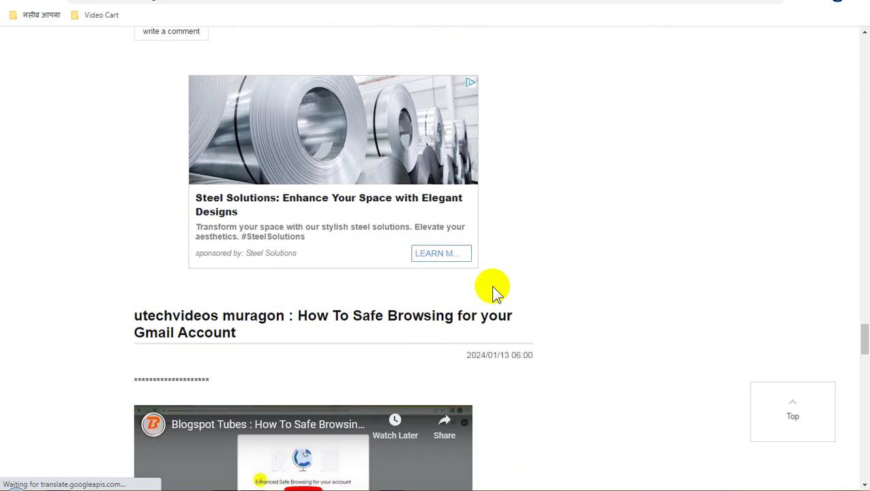
{"action": "scroll", "coordinate": [493, 291], "scroll_direction": "up", "scroll_amount": 2}
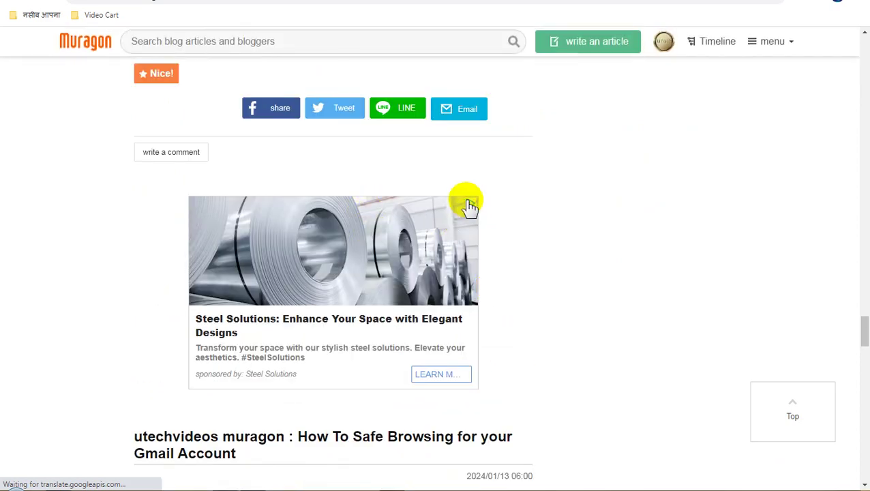
{"action": "scroll", "coordinate": [554, 334], "scroll_direction": "down", "scroll_amount": 10}
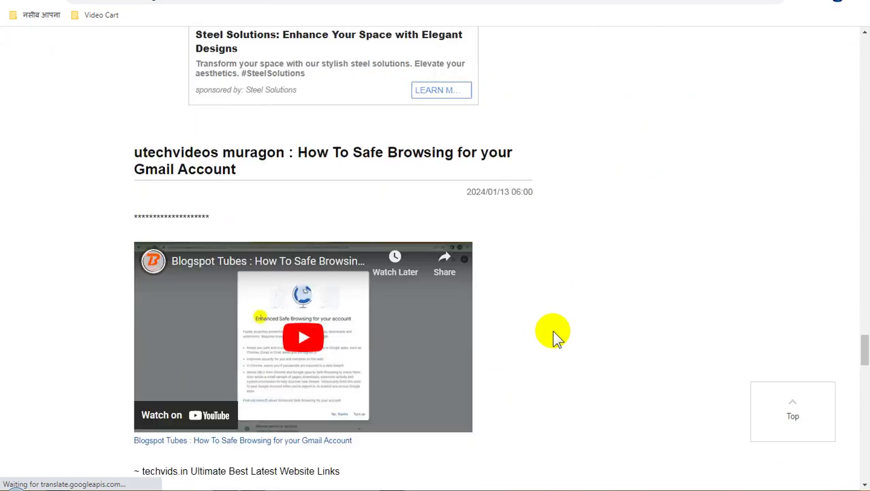
{"action": "scroll", "coordinate": [553, 335], "scroll_direction": "down", "scroll_amount": 15}
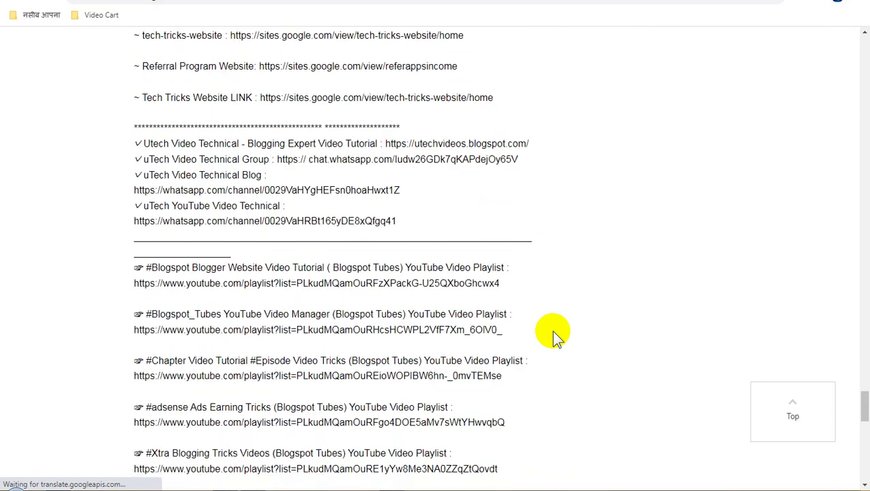
{"action": "scroll", "coordinate": [554, 335], "scroll_direction": "down", "scroll_amount": 3}
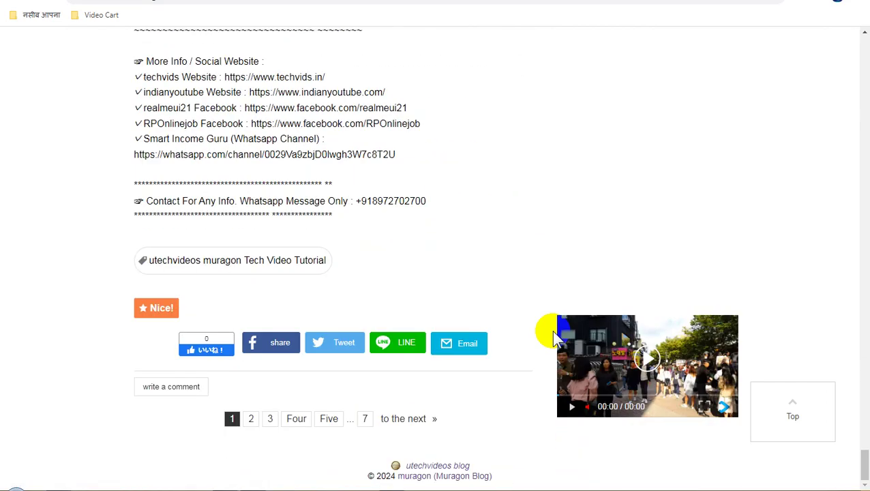
{"action": "scroll", "coordinate": [509, 315], "scroll_direction": "up", "scroll_amount": 20}
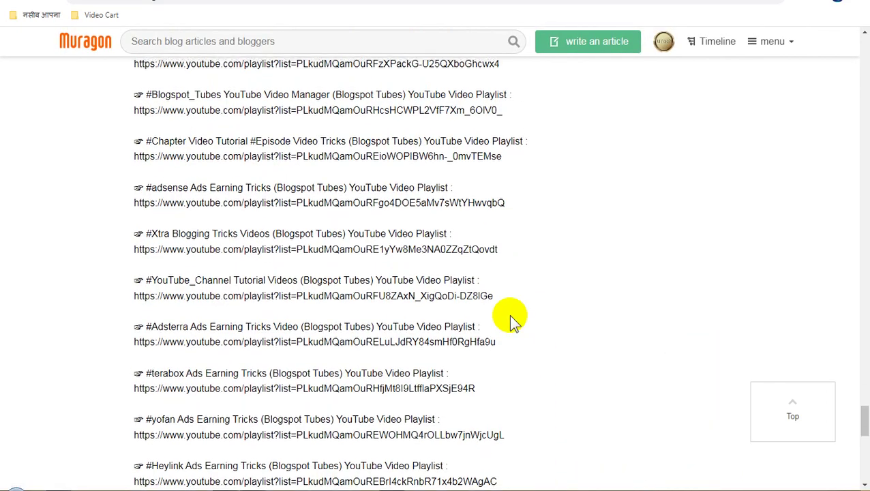
{"action": "scroll", "coordinate": [511, 316], "scroll_direction": "up", "scroll_amount": 20}
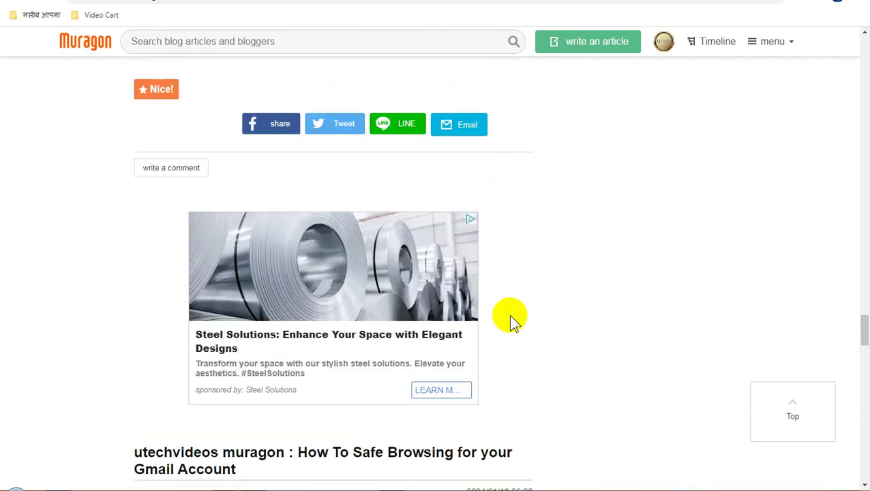
{"action": "scroll", "coordinate": [511, 316], "scroll_direction": "up", "scroll_amount": 20}
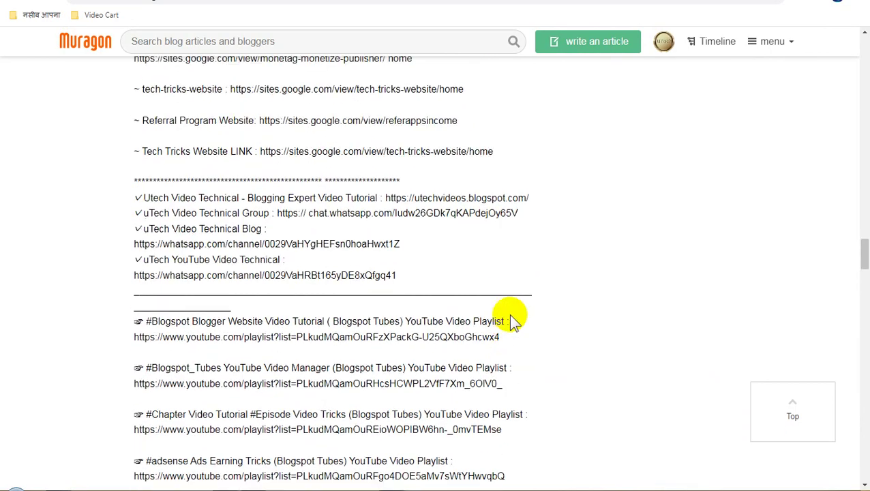
{"action": "scroll", "coordinate": [513, 321], "scroll_direction": "up", "scroll_amount": 20}
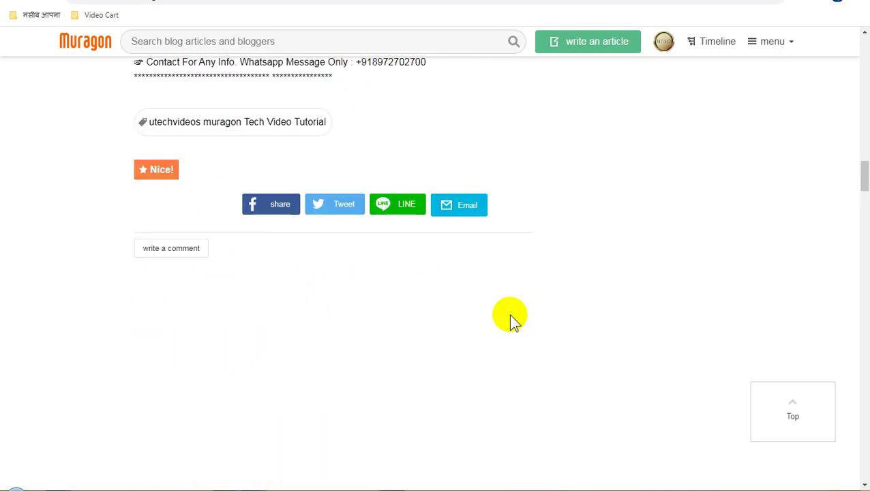
{"action": "scroll", "coordinate": [513, 319], "scroll_direction": "up", "scroll_amount": 20}
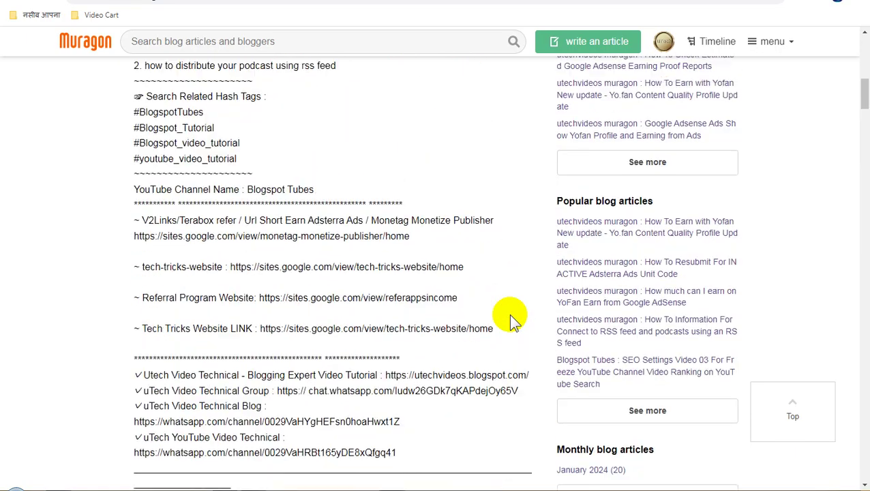
{"action": "scroll", "coordinate": [512, 319], "scroll_direction": "up", "scroll_amount": 10}
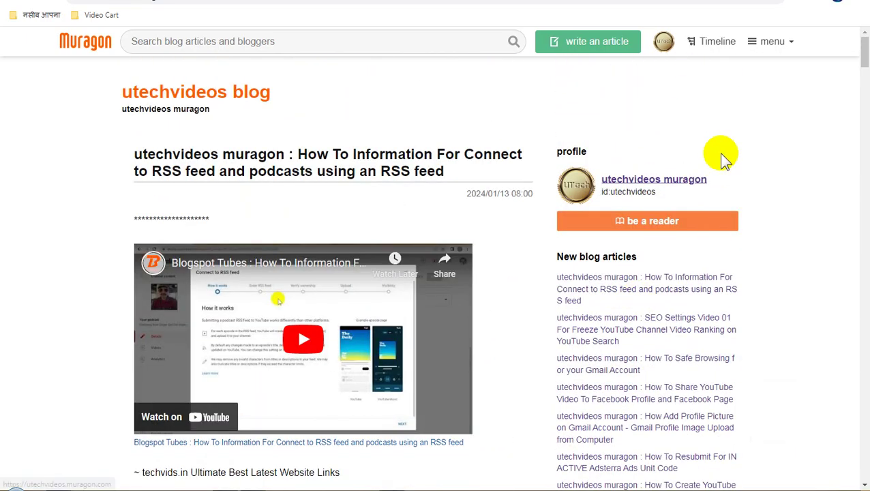
Open the article management list of the utechvideos blog
{"action": "left_click", "coordinate": [667, 42]}
{"action": "left_click", "coordinate": [490, 228]}
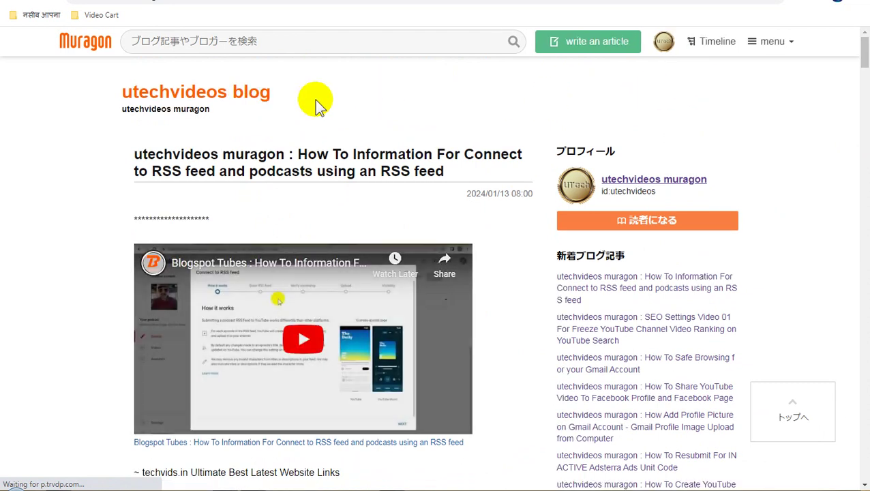
{"action": "left_click", "coordinate": [232, 98]}
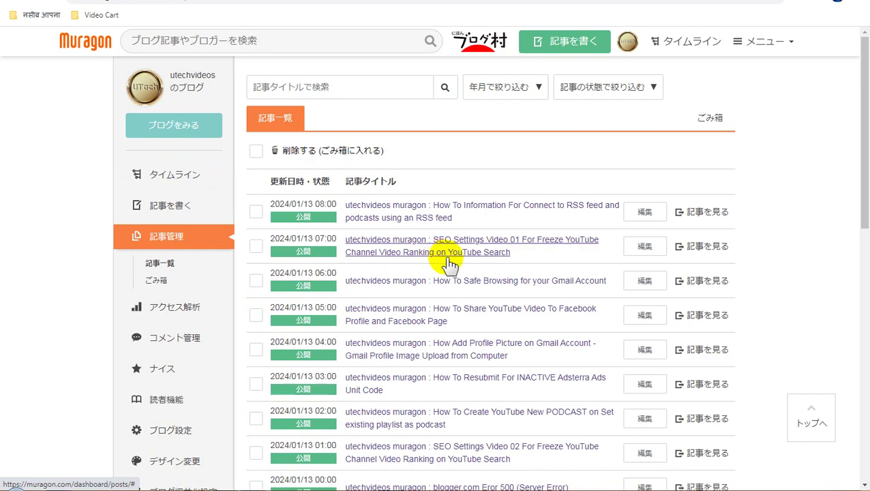
Review the titles, dates and statuses of the published articles in the article list
{"action": "scroll", "coordinate": [451, 264], "scroll_direction": "down", "scroll_amount": 8}
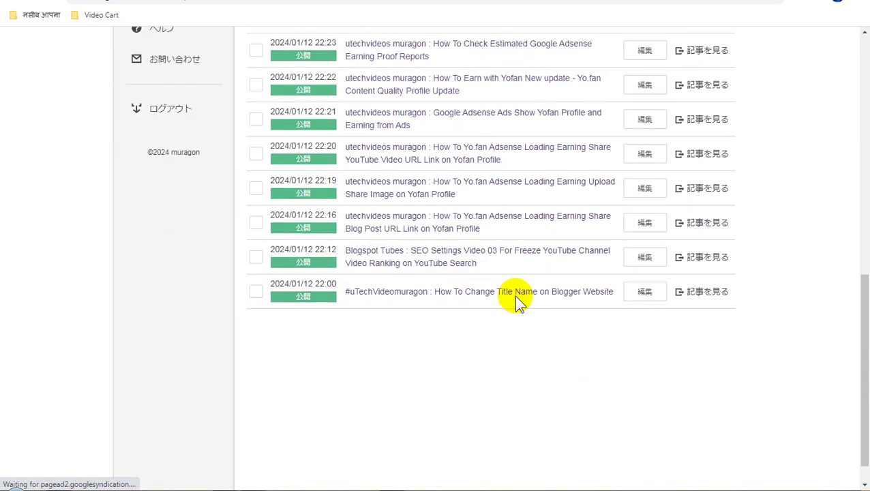
{"action": "scroll", "coordinate": [514, 295], "scroll_direction": "up", "scroll_amount": 4}
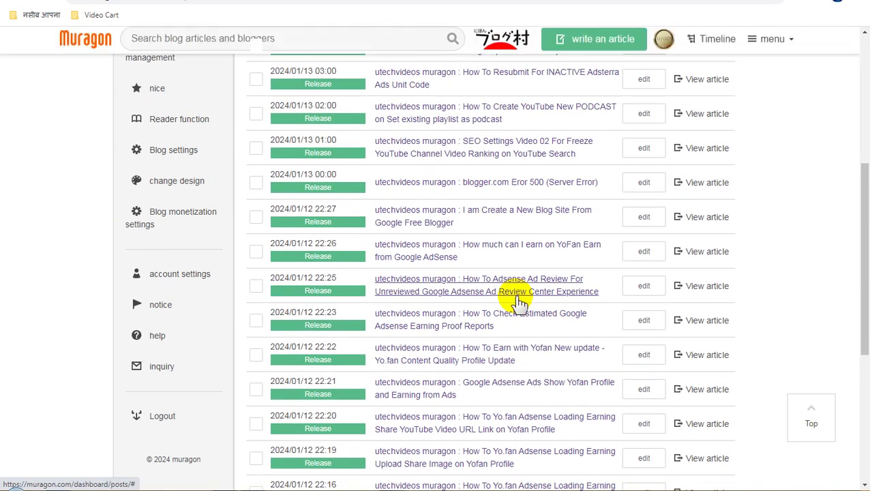
{"action": "scroll", "coordinate": [518, 300], "scroll_direction": "up", "scroll_amount": 5}
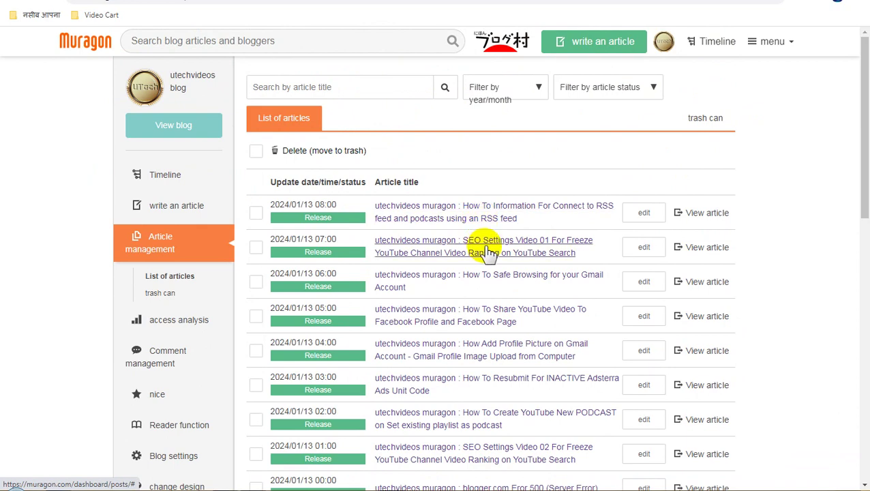
{"action": "scroll", "coordinate": [489, 252], "scroll_direction": "down", "scroll_amount": 2}
{"action": "scroll", "coordinate": [489, 253], "scroll_direction": "down", "scroll_amount": 3}
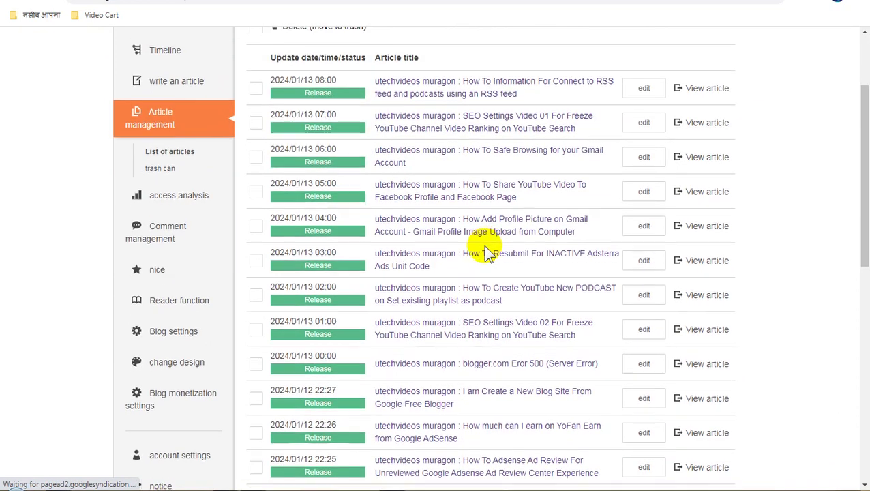
{"action": "scroll", "coordinate": [489, 252], "scroll_direction": "down", "scroll_amount": 3}
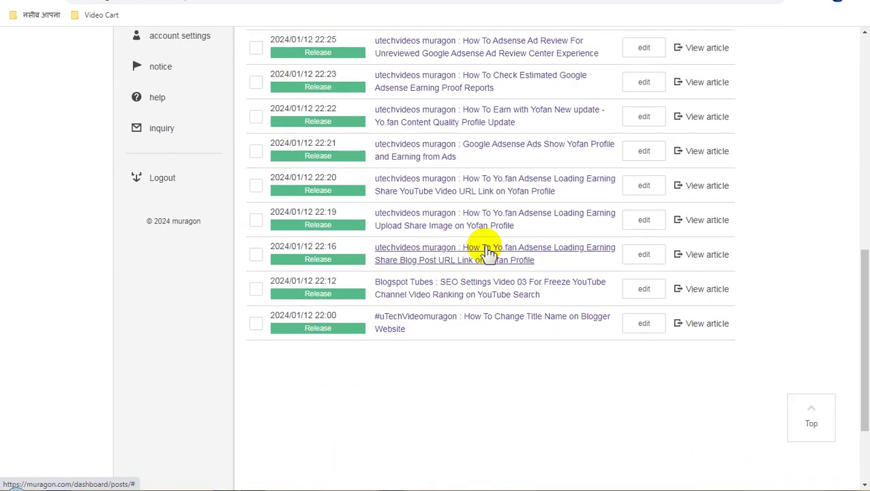
{"action": "scroll", "coordinate": [489, 253], "scroll_direction": "up", "scroll_amount": 8}
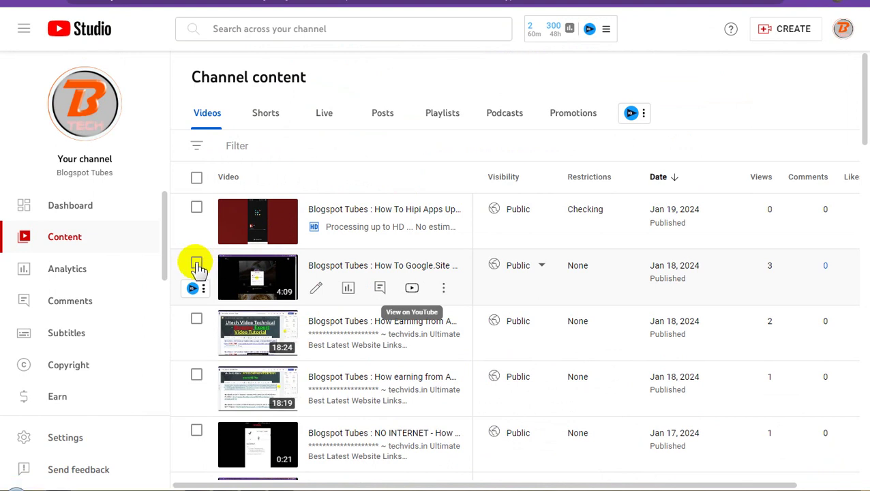
In YouTube Studio, open the title and description of the "Blogspot Tubes : How To Google.Site" video and copy its full title
{"action": "left_click", "coordinate": [200, 265]}
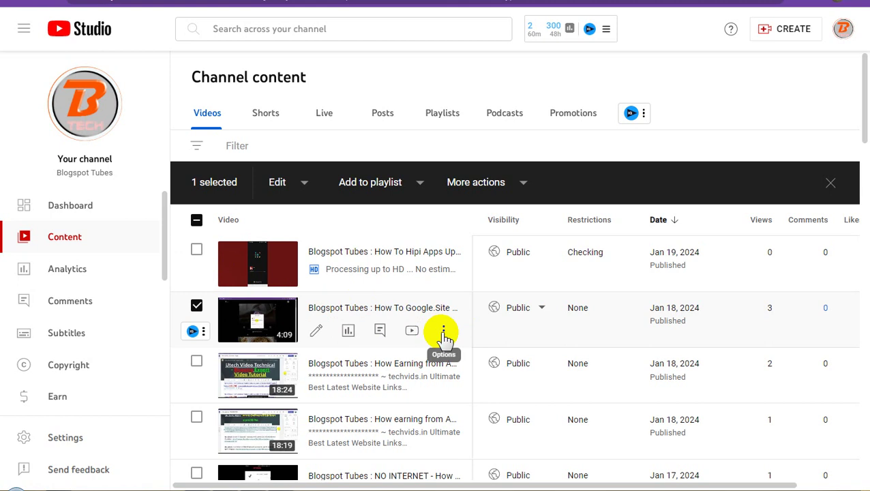
{"action": "left_click", "coordinate": [443, 332]}
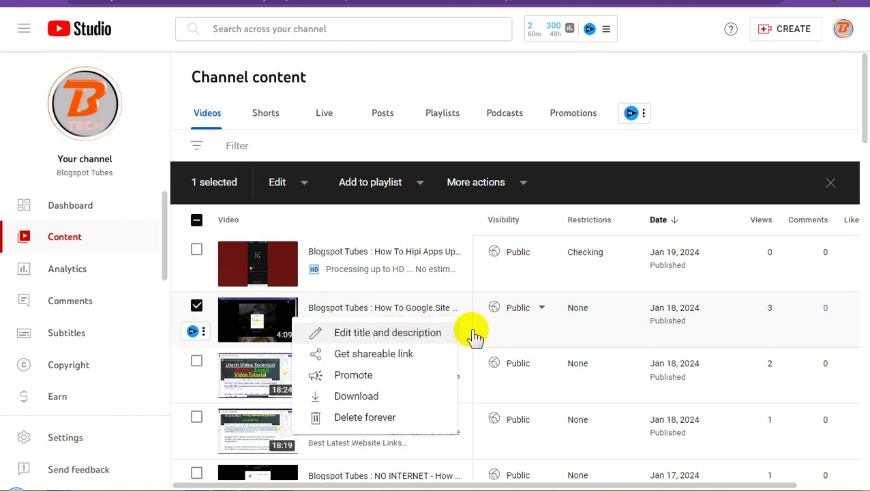
{"action": "left_click", "coordinate": [450, 333]}
{"action": "triple_click", "coordinate": [419, 327]}
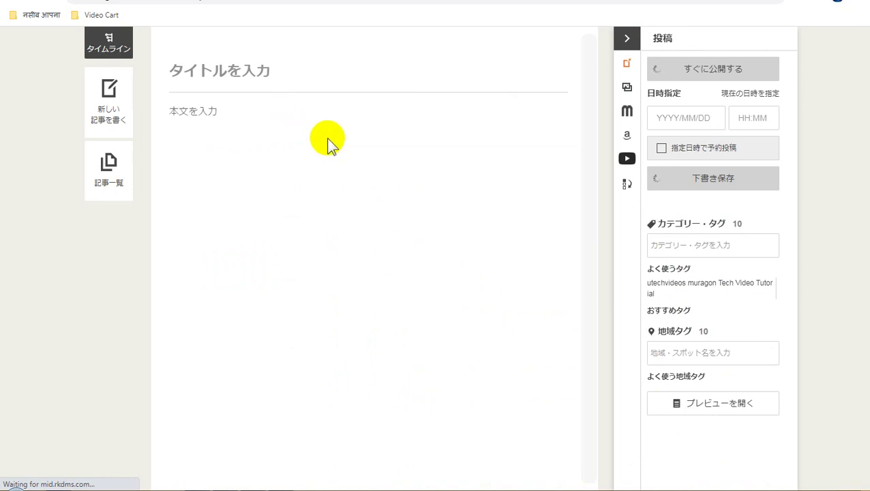
Title the new Muragon article "Blogspot Tubes : How To Google.Site Website URL Share To Yo.fan Profile" and repeat it as the first body line
{"action": "left_click", "coordinate": [235, 71]}
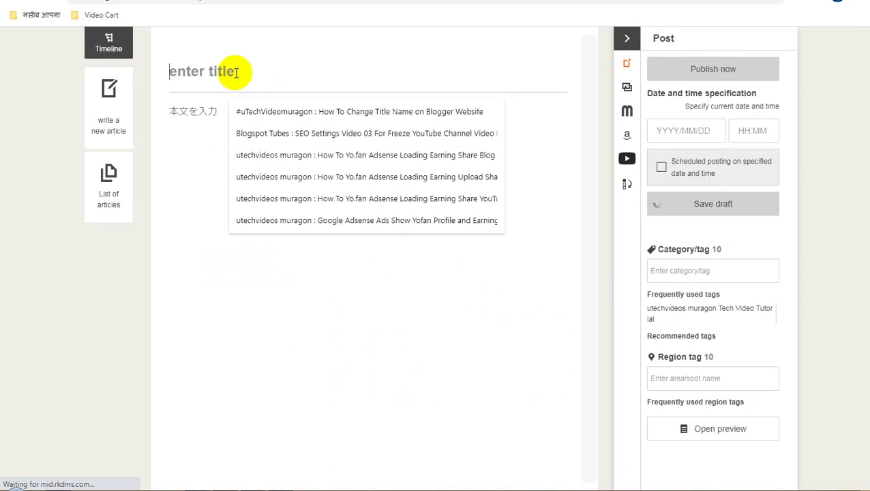
{"action": "type", "text": "How To Google.Site Website URL Share To Yo.fan Profile"}
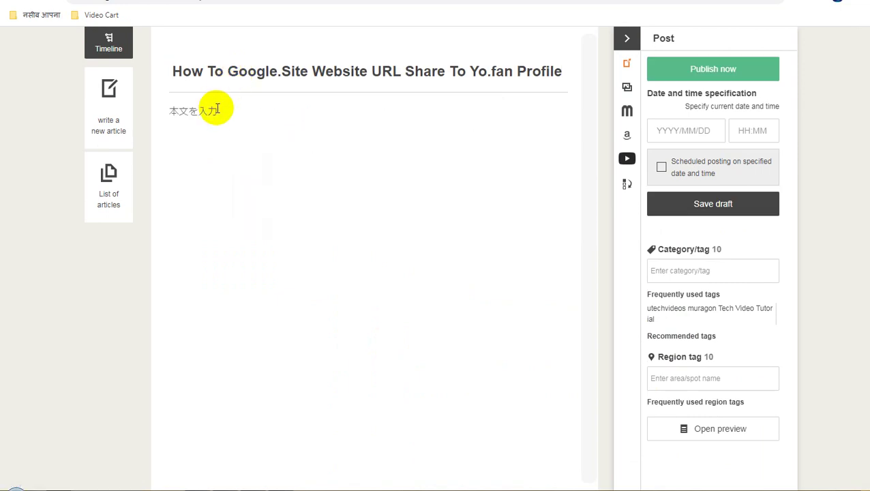
{"action": "left_click", "coordinate": [215, 120]}
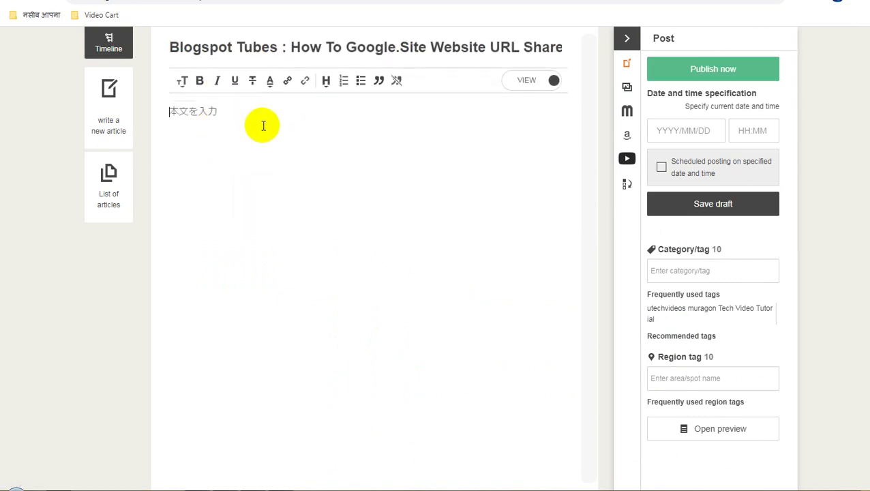
{"action": "type", "text": "Blogspot Tubes : How To Google.Site Website URL Share To Yo.fan Profile"}
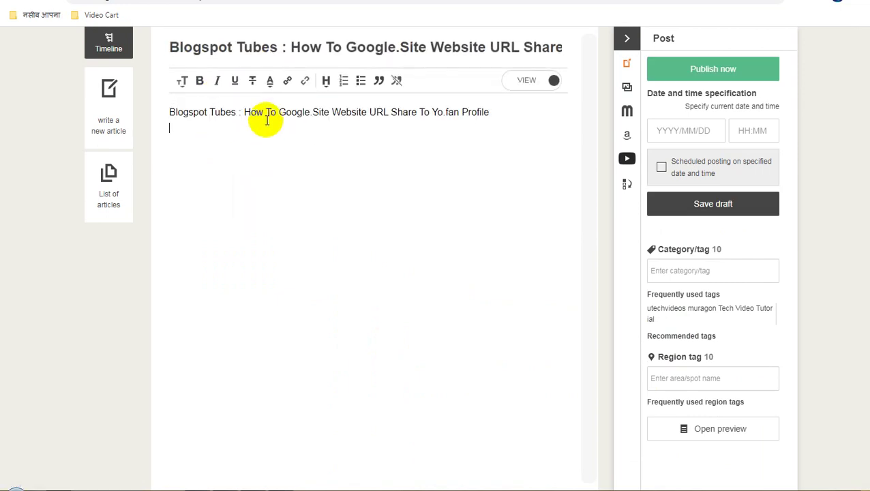
Switch to YouTube Studio and copy the shareable link of the "Blogspot Tubes : How To Google.Site" video
{"action": "left_click", "coordinate": [252, 490]}
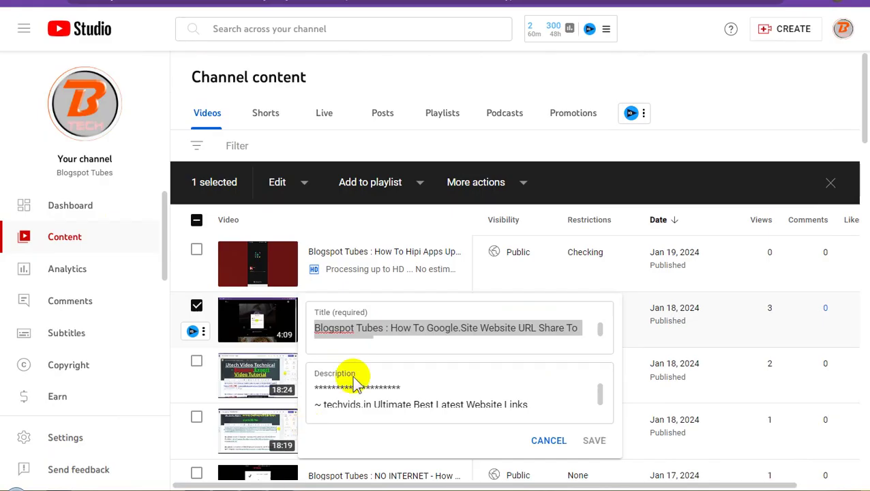
{"action": "left_click", "coordinate": [381, 285]}
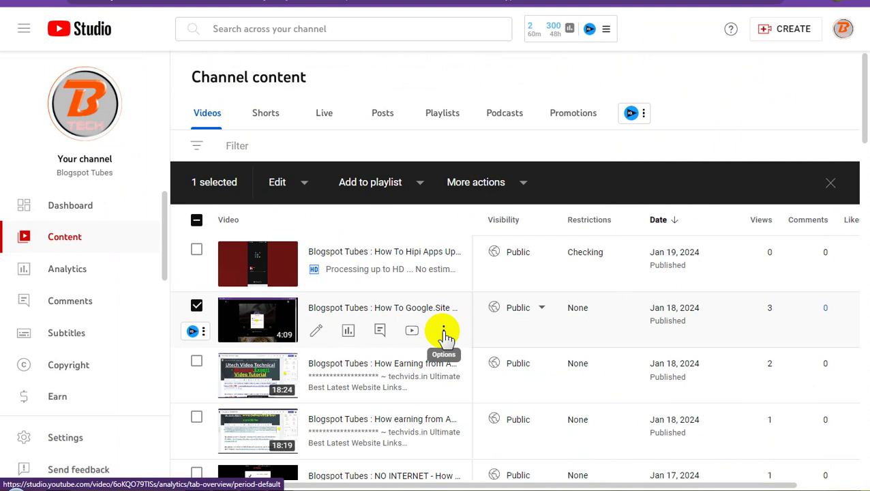
{"action": "left_click", "coordinate": [444, 334]}
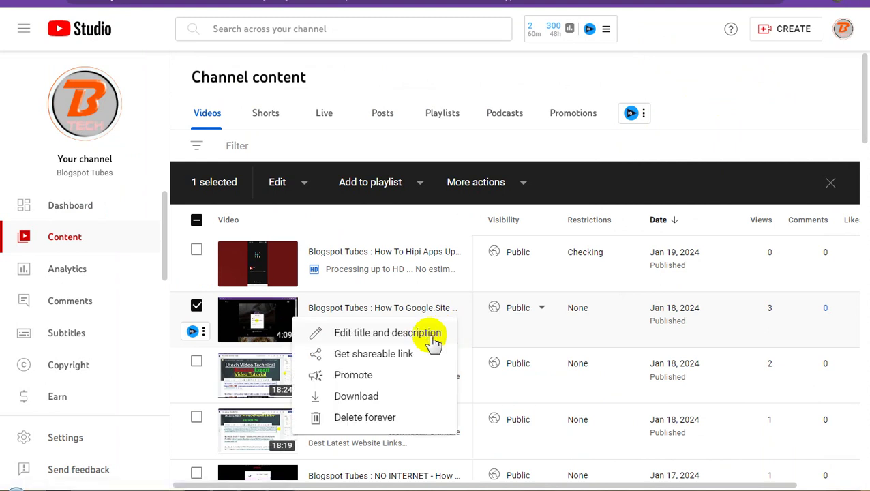
{"action": "left_click", "coordinate": [365, 357]}
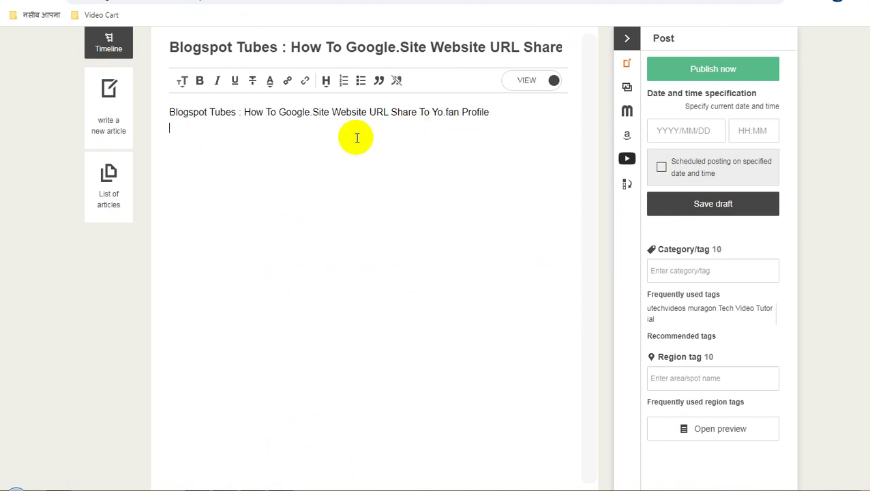
{"action": "type", "text": "https://youtu.be/6oKQO79TISs"}
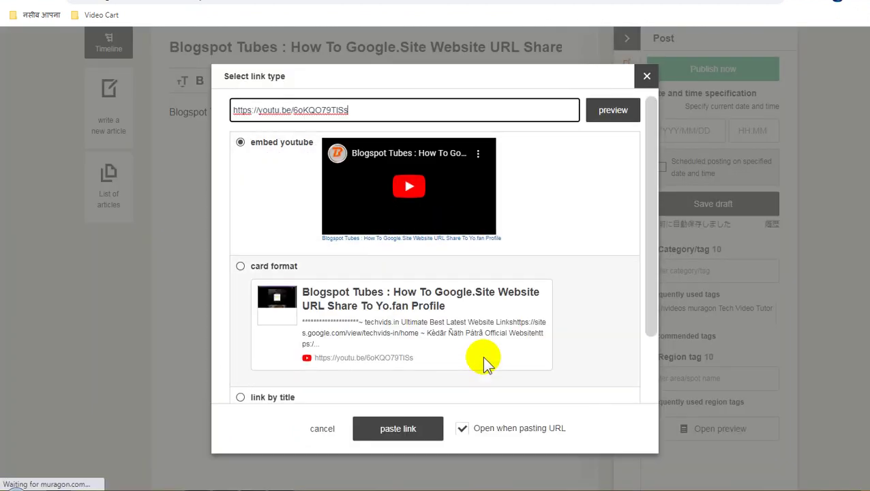
{"action": "left_click", "coordinate": [395, 430]}
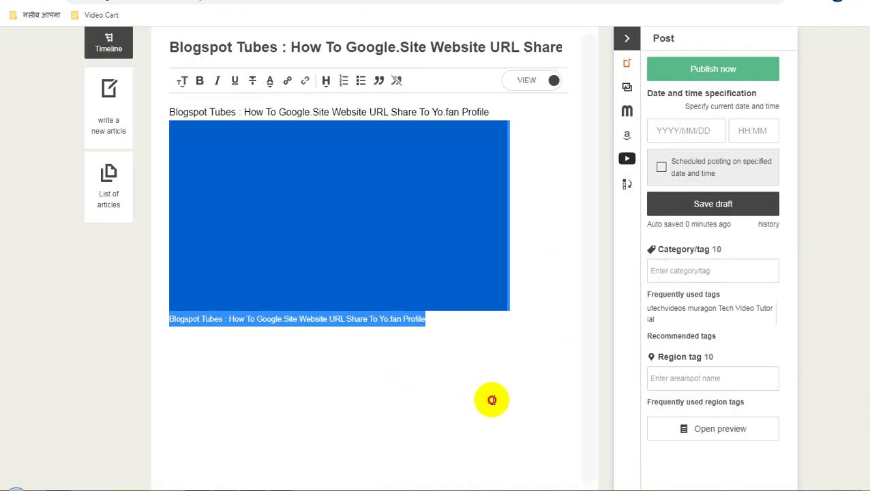
{"action": "left_click", "coordinate": [492, 400]}
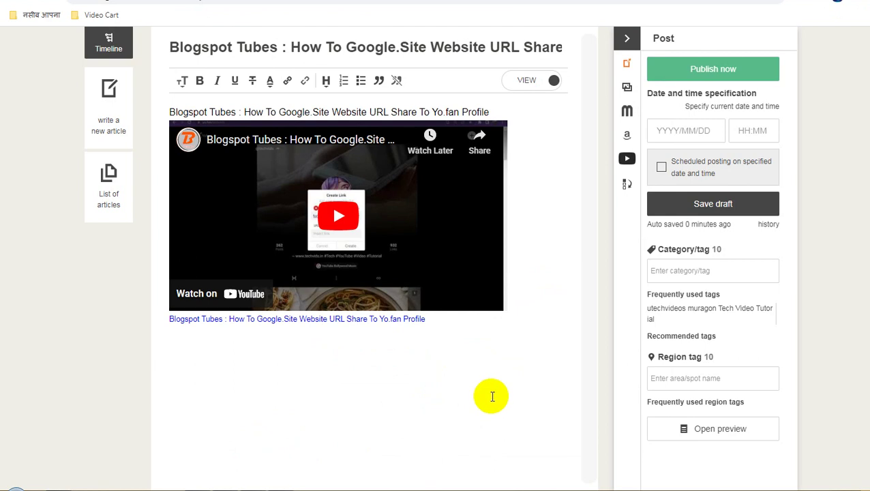
Copy the article title and add the frequently used category tag "utechvideos muragon Tech Video Tutorial"
{"action": "triple_click", "coordinate": [343, 47]}
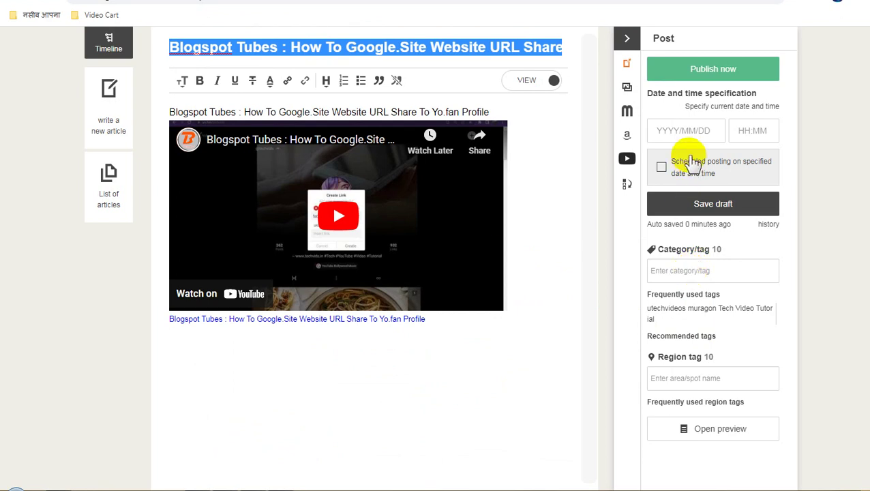
{"action": "left_click", "coordinate": [691, 272]}
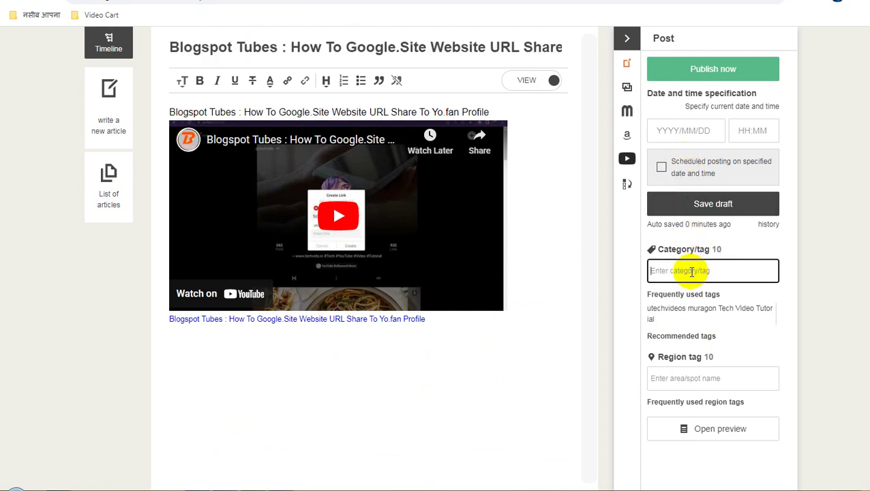
{"action": "left_click", "coordinate": [681, 310]}
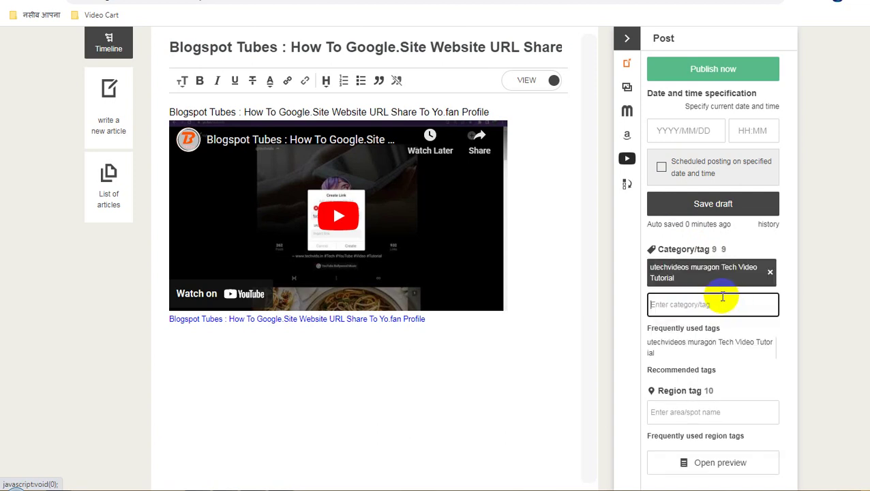
Try to use "Blogspot Tubes : How To Google.Site Website URL Share To Yo.fan Profile" as the region tag
{"action": "left_click", "coordinate": [703, 407]}
{"action": "type", "text": "Blogspot Tubes : How To Google.Site Website URL Share To Yo.fan Profile"}
{"action": "left_click", "coordinate": [816, 356]}
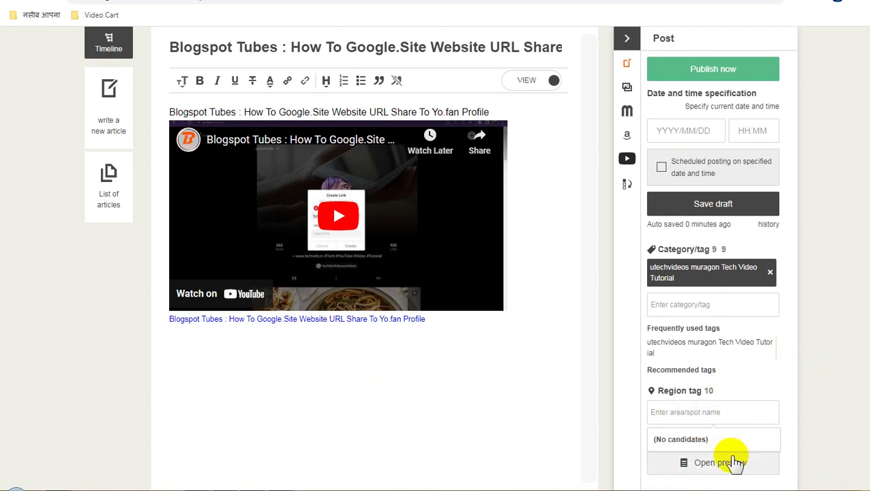
Publish the Google.Site to Yo.fan article immediately
{"action": "left_click", "coordinate": [714, 68]}
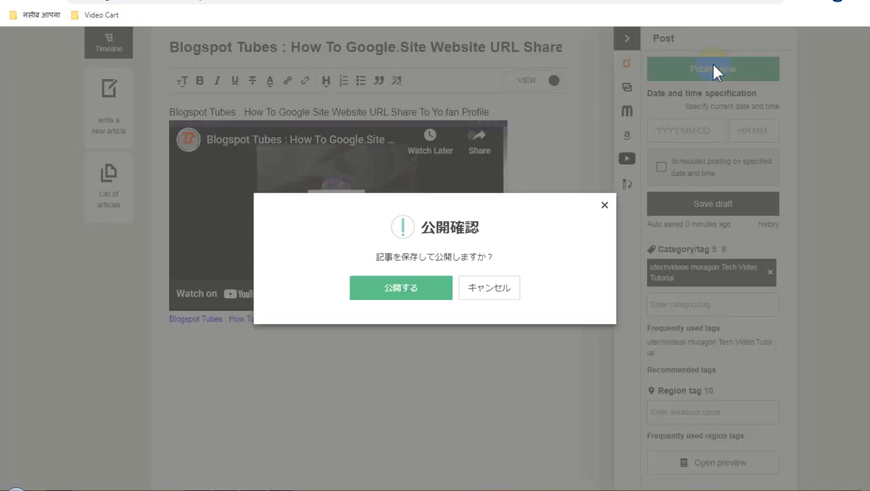
{"action": "left_click", "coordinate": [405, 288]}
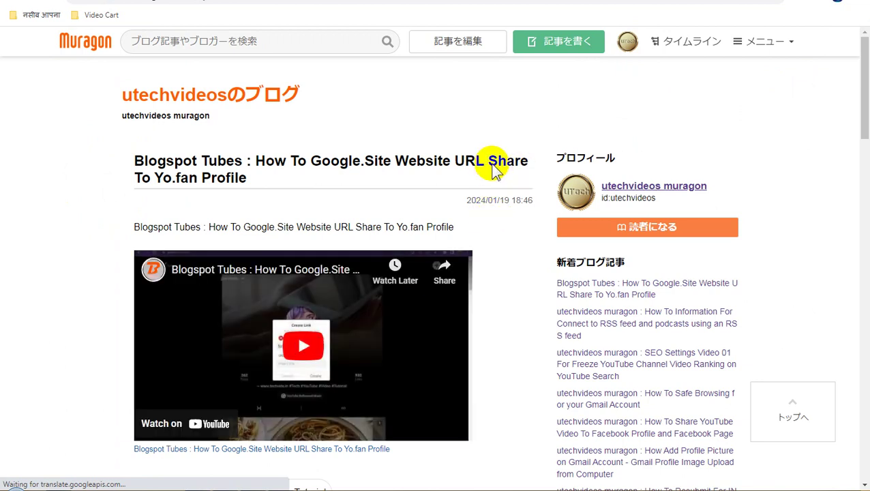
Start another Muragon article and copy the full title of the 18:24 "Blogspot Tubes : How Earning from A..." video from YouTube Studio
{"action": "left_click", "coordinate": [560, 46]}
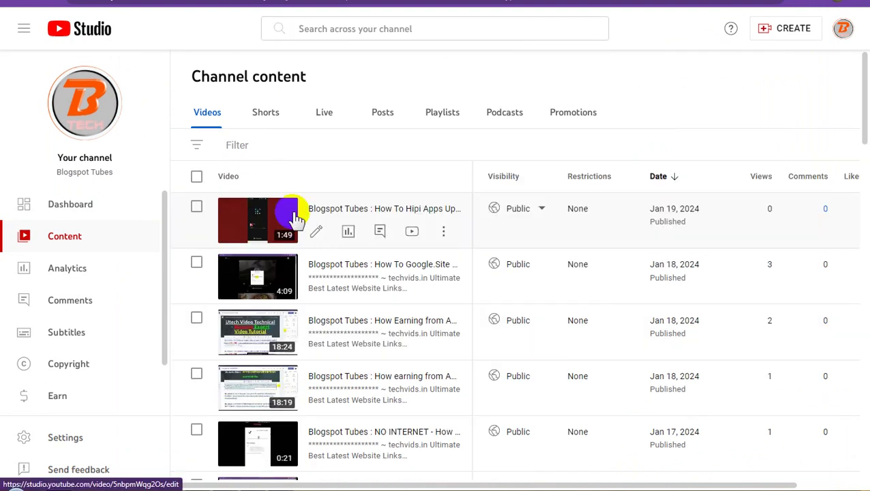
{"action": "left_click", "coordinate": [197, 264]}
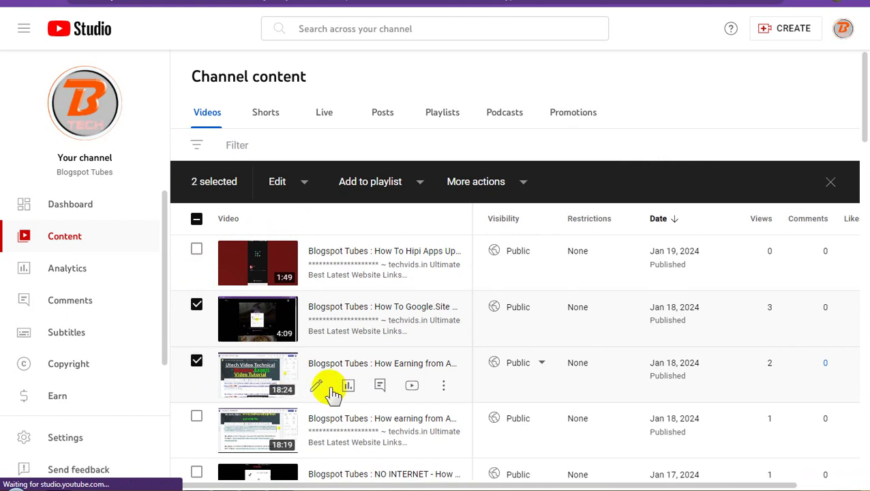
{"action": "left_click", "coordinate": [444, 389]}
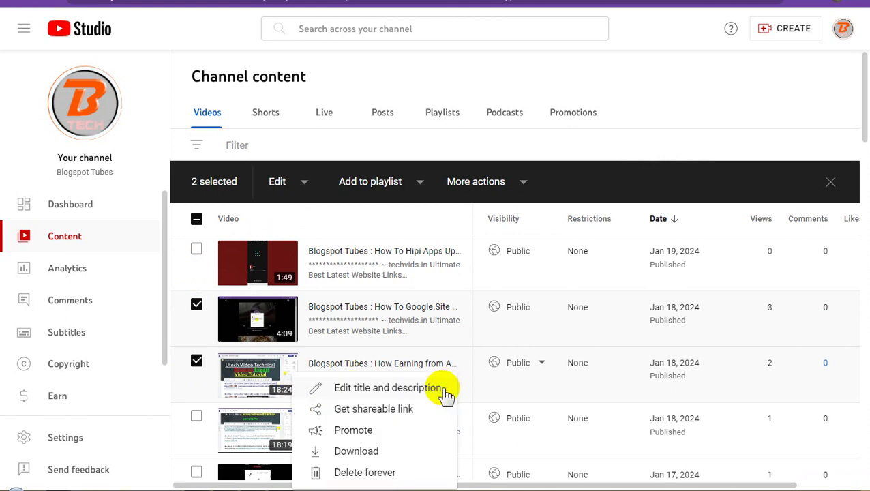
{"action": "left_click", "coordinate": [398, 390]}
{"action": "triple_click", "coordinate": [422, 332]}
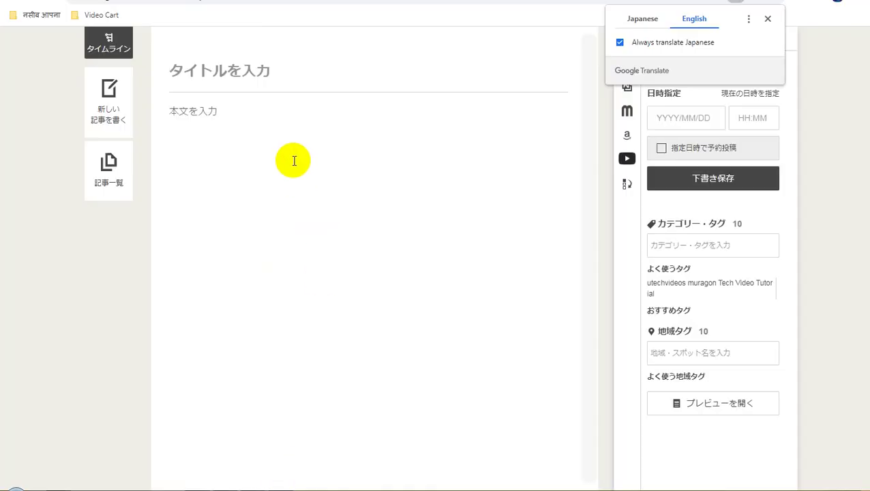
Enter "Blogspot Tubes : How Earning from Adsterra Direct Link (Google Site+Adsterra Earning) Video Part 02" as the article title and first body line
{"action": "type", "text": "Blogspot Tubes : How Earning from Adsterra Direct Link (Google Site+Adsterra Earning) Video Part 02"}
{"action": "left_click", "coordinate": [263, 129]}
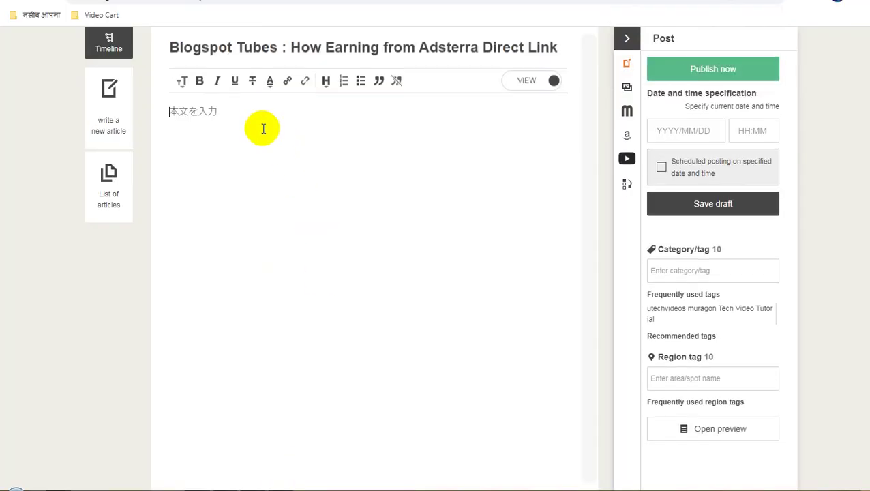
{"action": "type", "text": "Blogspot Tubes : How Earning from Adsterra Direct Link (Google Site+Adsterra Earning) Video Part 02"}
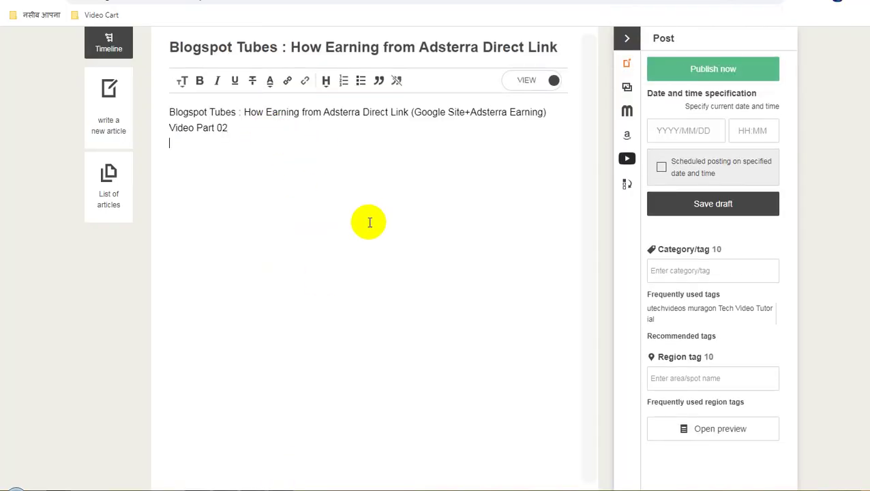
Copy the shareable link of the 18:24 Adsterra earning video in YouTube Studio and return to the Muragon article
{"action": "mouse_move", "coordinate": [253, 478]}
{"action": "left_click", "coordinate": [253, 418]}
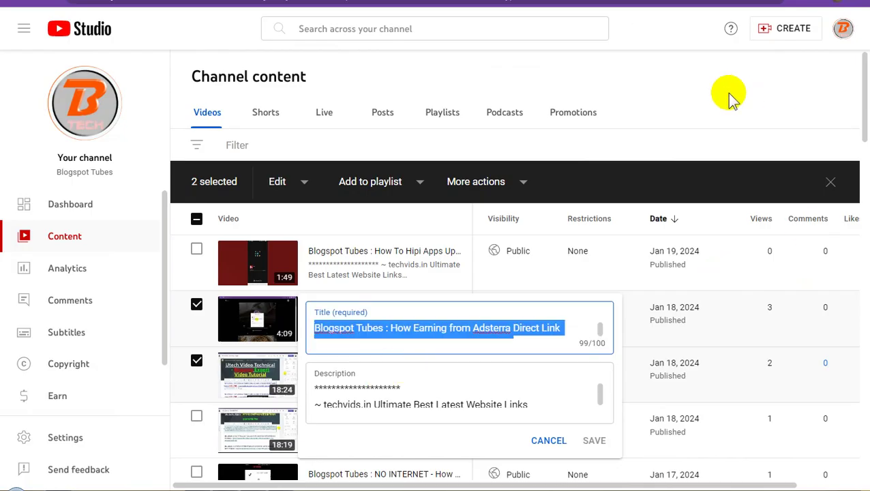
{"action": "left_click", "coordinate": [729, 94]}
{"action": "mouse_move", "coordinate": [436, 389]}
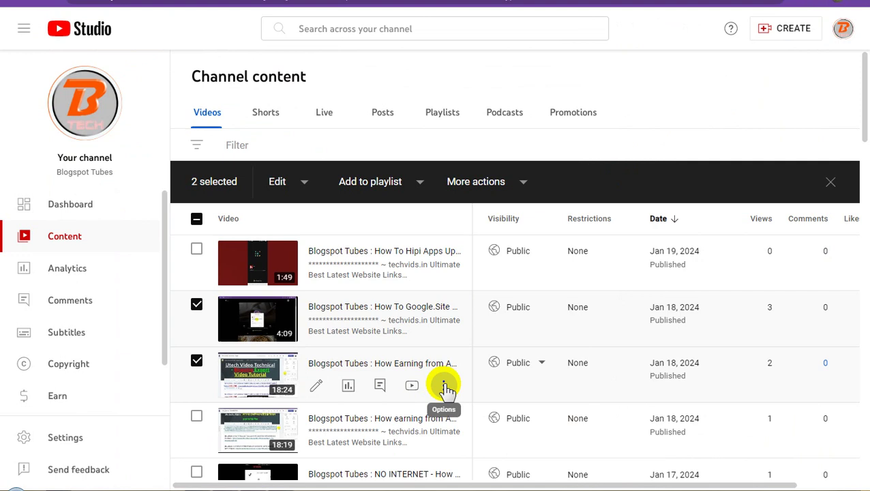
{"action": "left_click", "coordinate": [444, 386]}
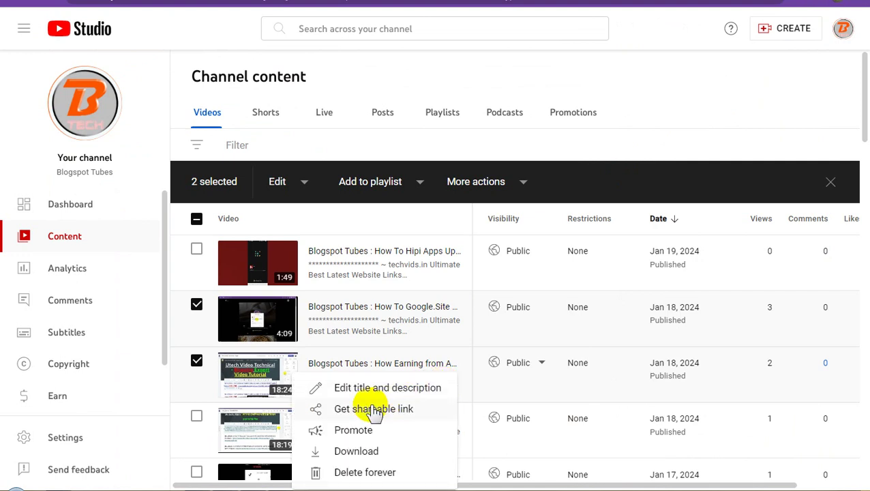
{"action": "left_click", "coordinate": [341, 411]}
{"action": "left_click", "coordinate": [276, 489]}
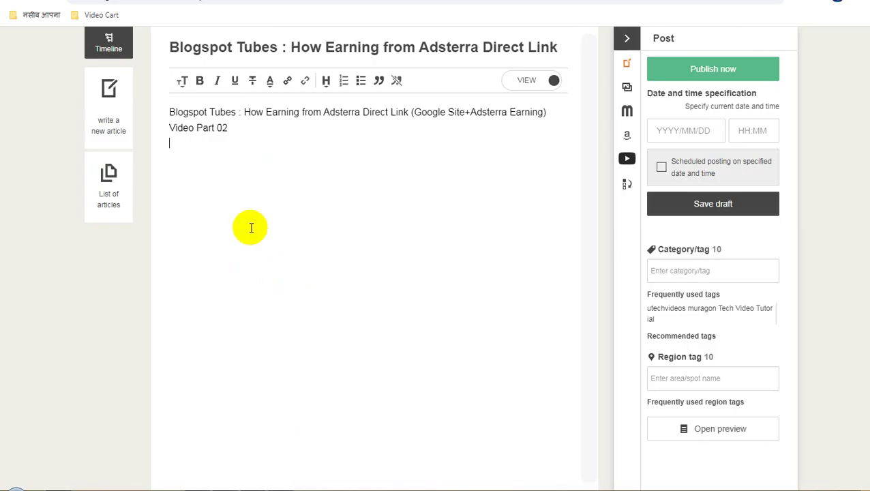
{"action": "type", "text": "https://youtu.be/cGcELh60xM4"}
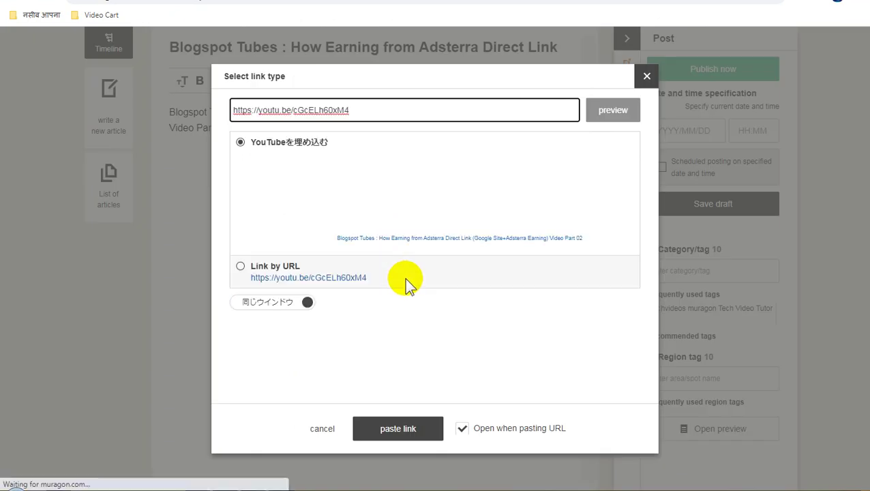
{"action": "left_click", "coordinate": [409, 431]}
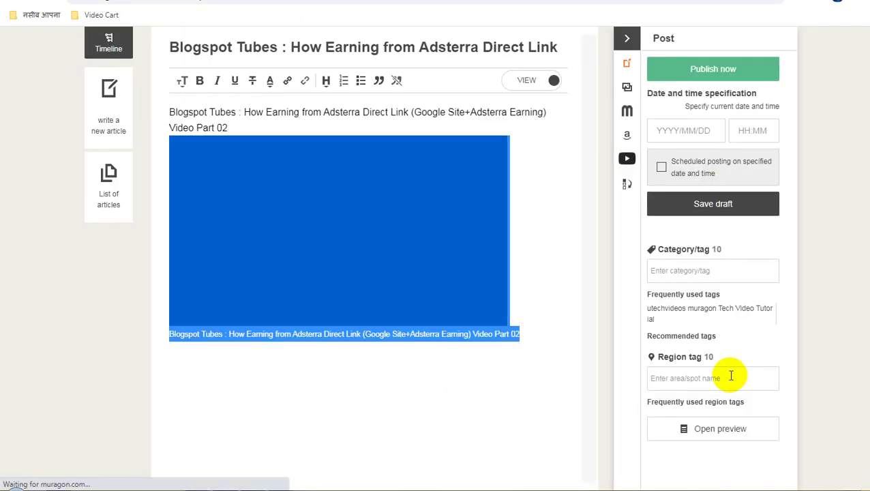
Tag the Adsterra article "utechvideos muragon Tech Video Tutorial" and publish it immediately
{"action": "left_click", "coordinate": [702, 313]}
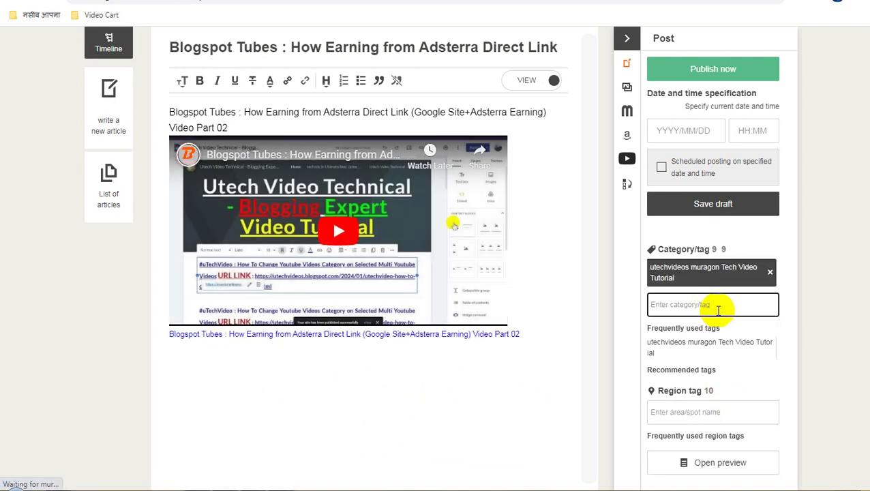
{"action": "left_click", "coordinate": [722, 71]}
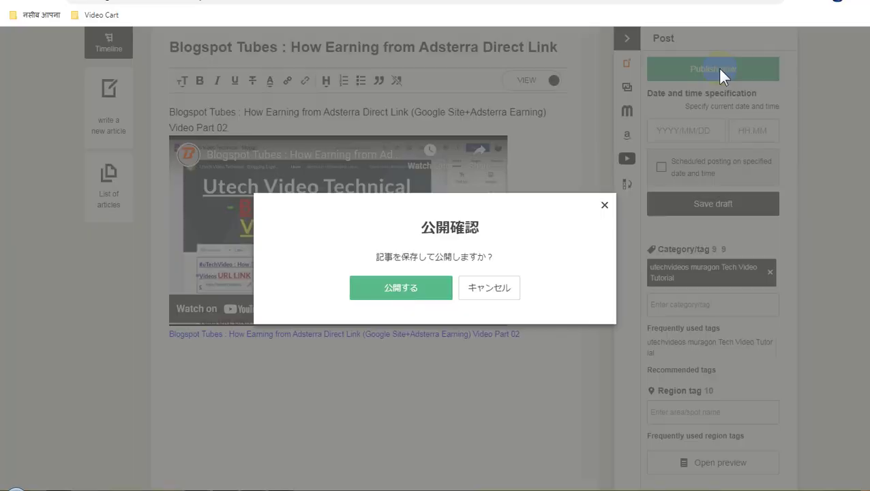
{"action": "left_click", "coordinate": [402, 288]}
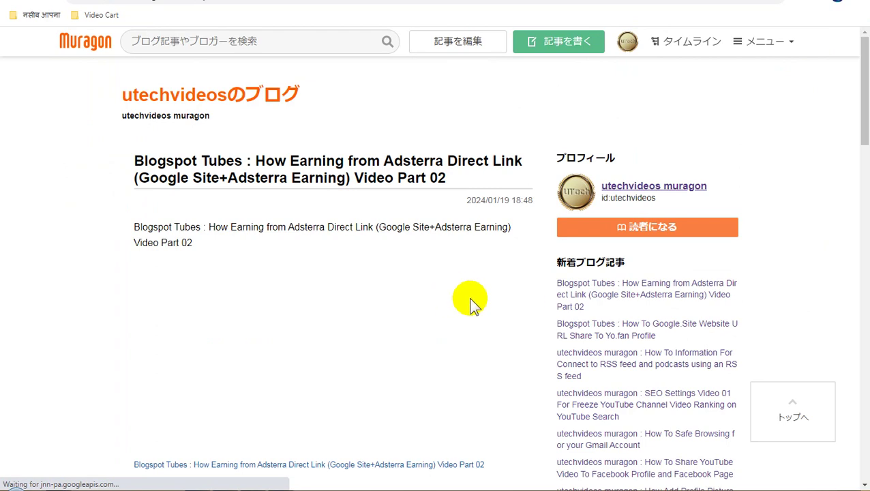
Review the published Adsterra article page, including its tag, related articles, sidebar lists, comment form and footer
{"action": "scroll", "coordinate": [485, 326], "scroll_direction": "down", "scroll_amount": 3}
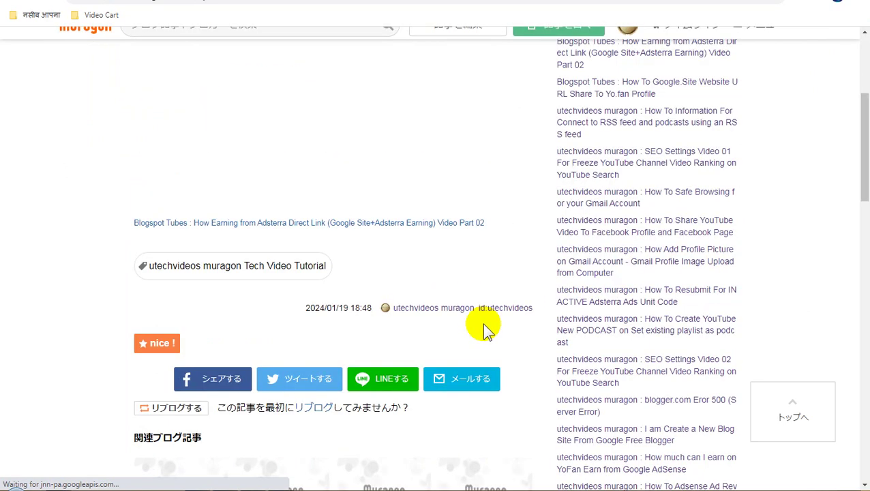
{"action": "scroll", "coordinate": [484, 326], "scroll_direction": "down", "scroll_amount": 8}
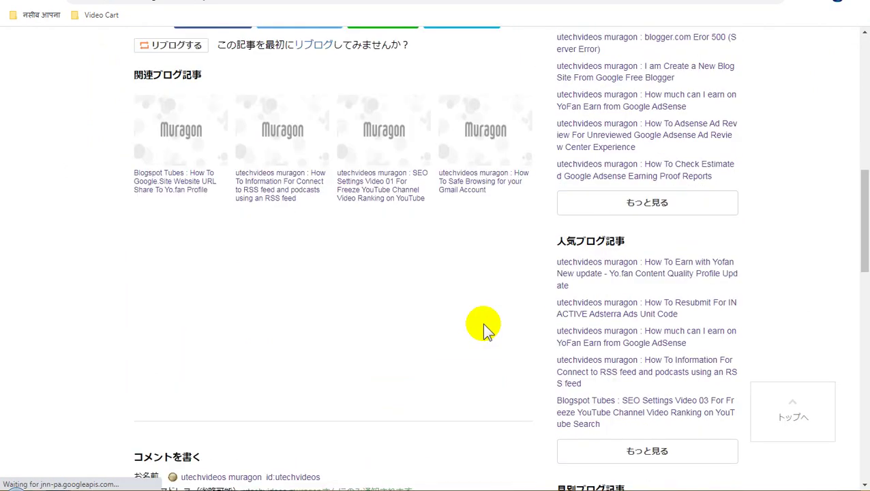
{"action": "scroll", "coordinate": [484, 324], "scroll_direction": "down", "scroll_amount": 4}
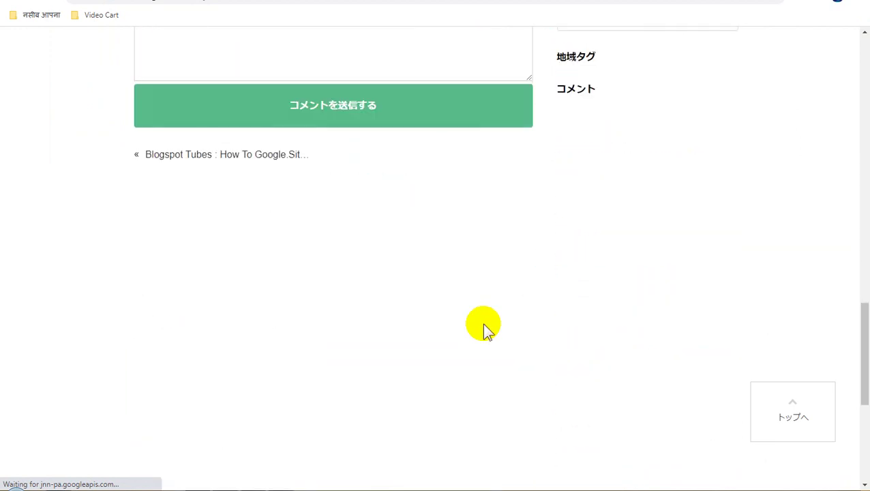
{"action": "scroll", "coordinate": [482, 323], "scroll_direction": "up", "scroll_amount": 9}
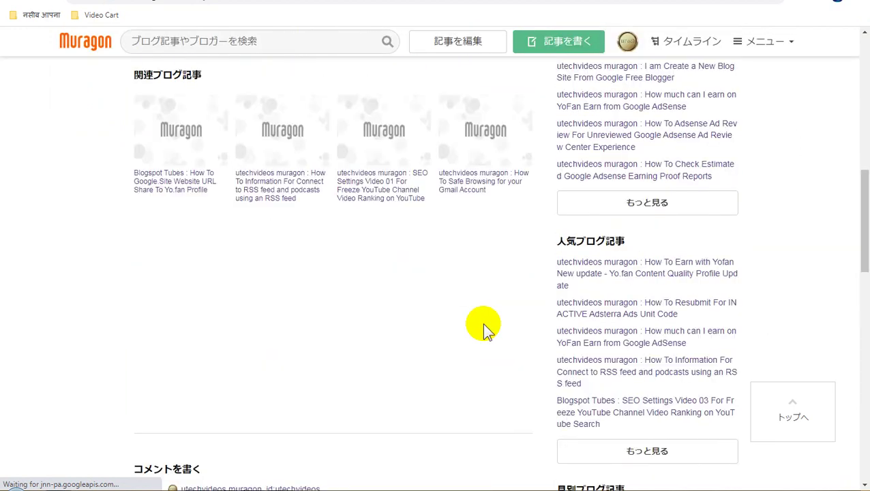
{"action": "scroll", "coordinate": [482, 323], "scroll_direction": "down", "scroll_amount": 10}
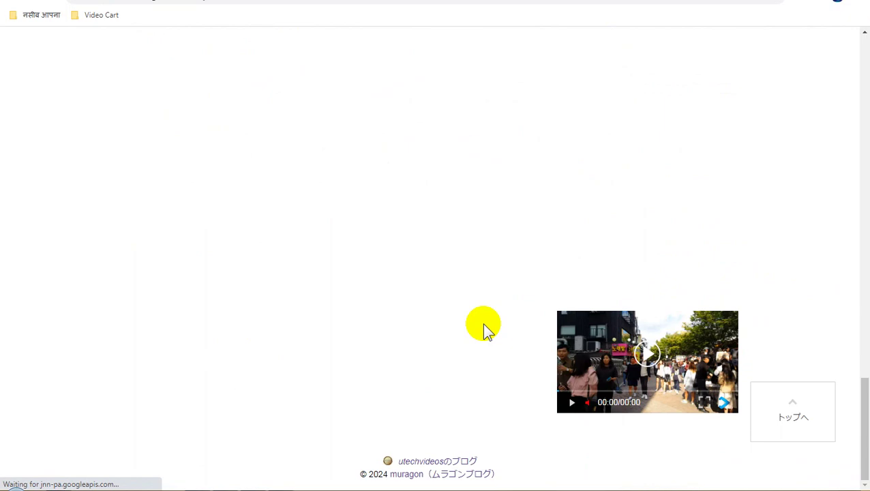
{"action": "scroll", "coordinate": [482, 323], "scroll_direction": "up", "scroll_amount": 7}
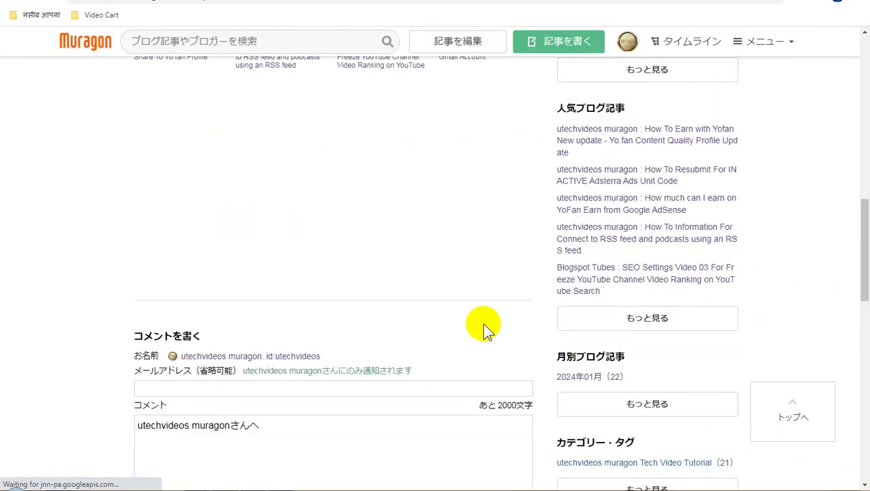
{"action": "scroll", "coordinate": [484, 325], "scroll_direction": "up", "scroll_amount": 4}
{"action": "scroll", "coordinate": [486, 327], "scroll_direction": "down", "scroll_amount": 3}
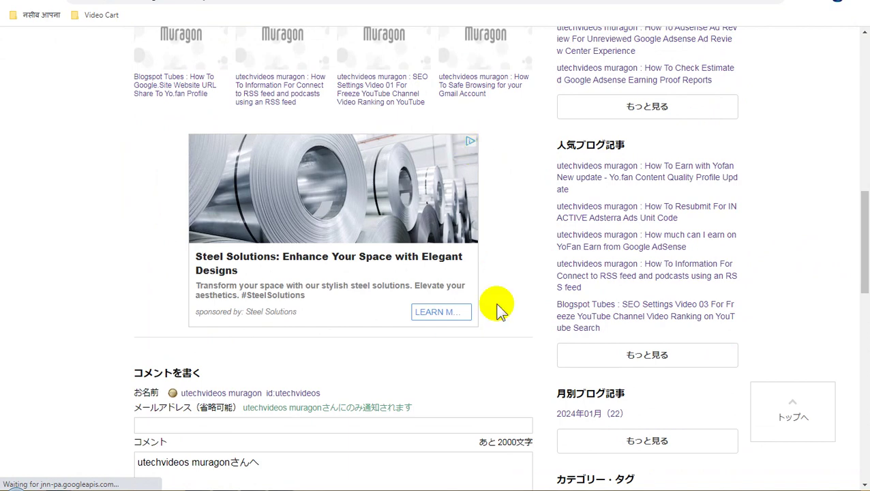
Switch to YouTube Studio, mark the 18:19 Adsterra earning video as selected and copy its title from the title and description editor
{"action": "scroll", "coordinate": [500, 300], "scroll_direction": "up", "scroll_amount": 5}
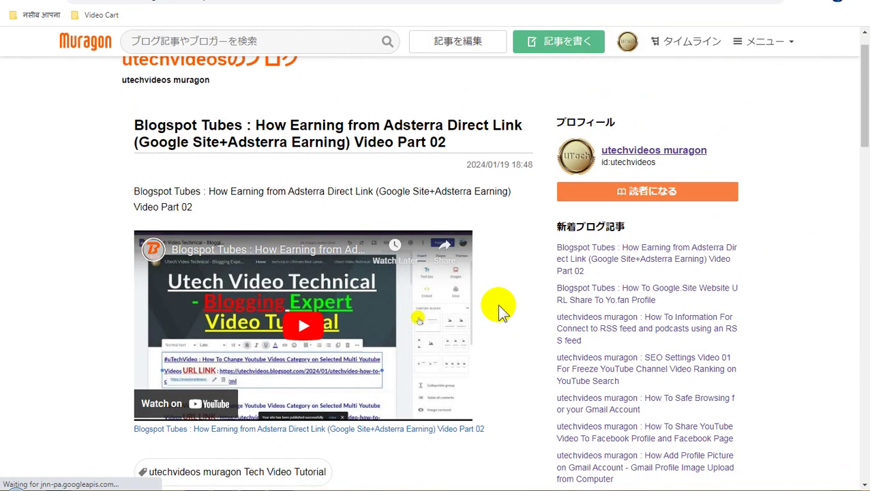
{"action": "scroll", "coordinate": [499, 313], "scroll_direction": "up", "scroll_amount": 1}
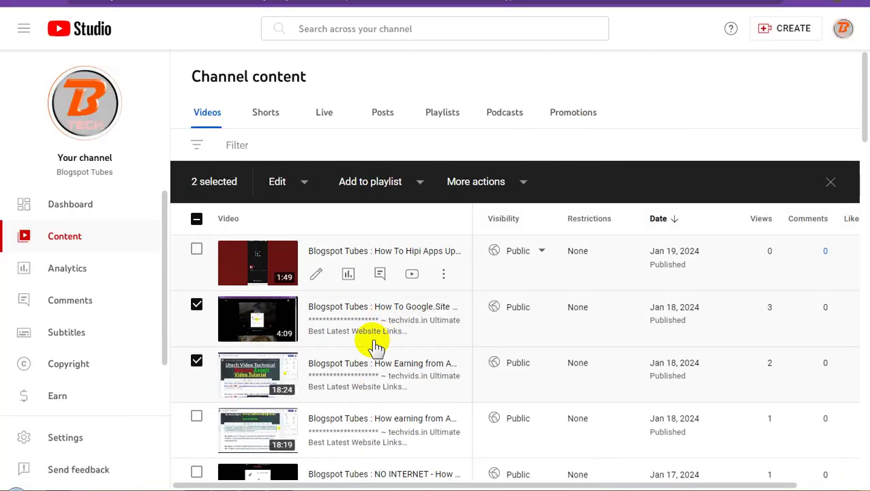
{"action": "scroll", "coordinate": [327, 345], "scroll_direction": "down", "scroll_amount": 1}
{"action": "scroll", "coordinate": [327, 344], "scroll_direction": "down", "scroll_amount": 1}
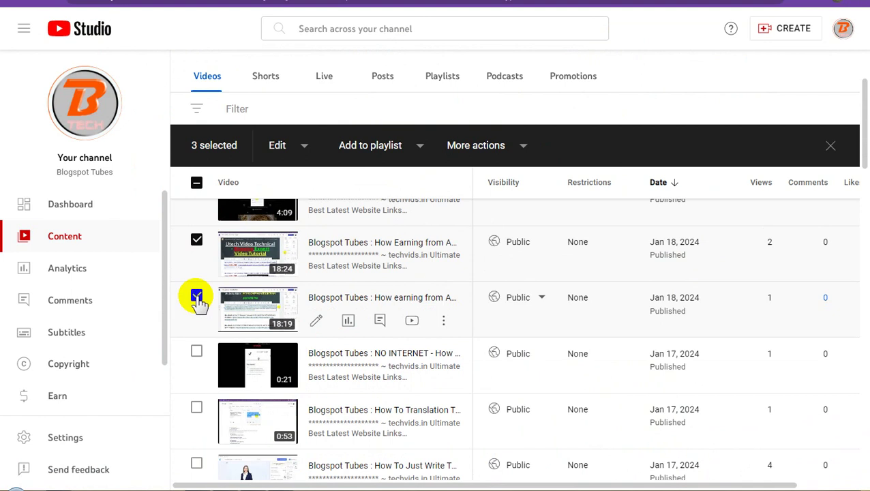
{"action": "left_click", "coordinate": [444, 321]}
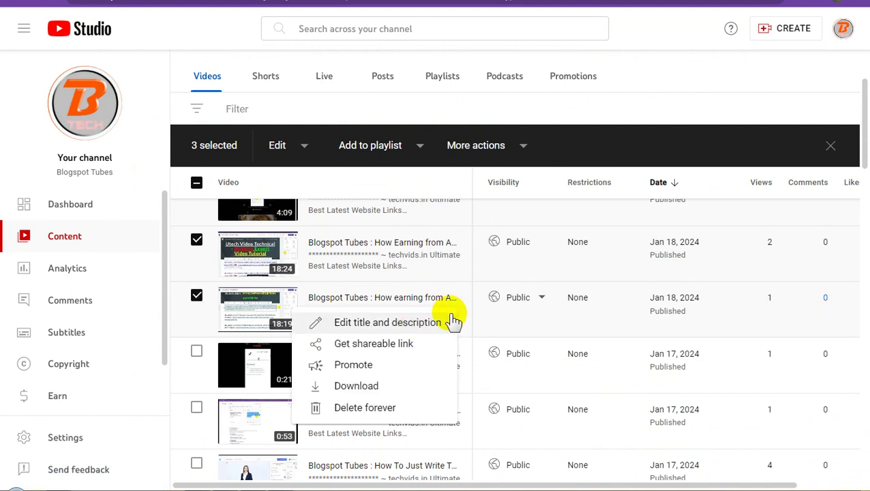
{"action": "left_click", "coordinate": [388, 322]}
{"action": "triple_click", "coordinate": [403, 327]}
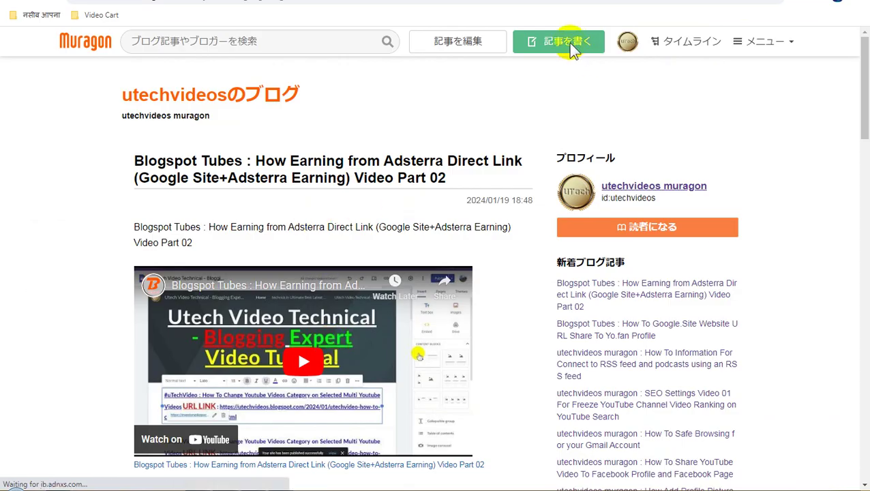
Return to Muragon, dismiss the ad and start a new article titled "Blogspot Tubes : How Earning from Adsterra Direct Link (Google Site+Adsterra Earning) Video Part 02"
{"action": "left_click", "coordinate": [570, 48]}
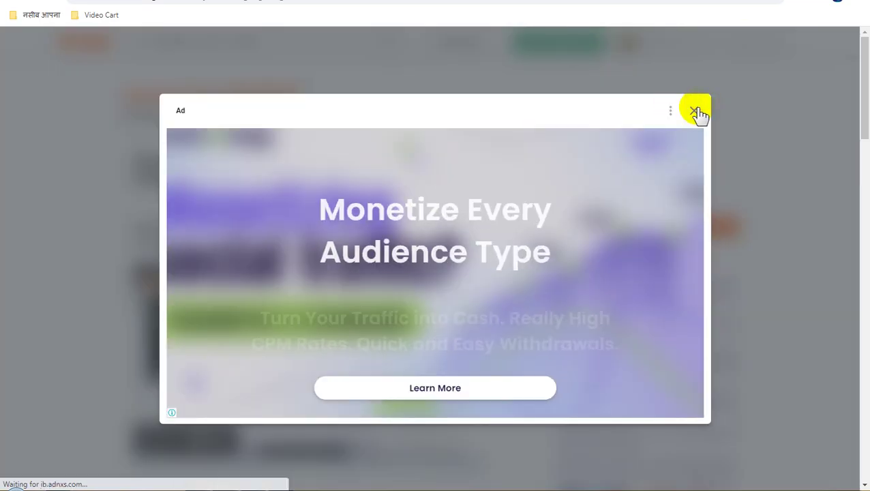
{"action": "left_click", "coordinate": [696, 112]}
{"action": "left_click", "coordinate": [569, 42]}
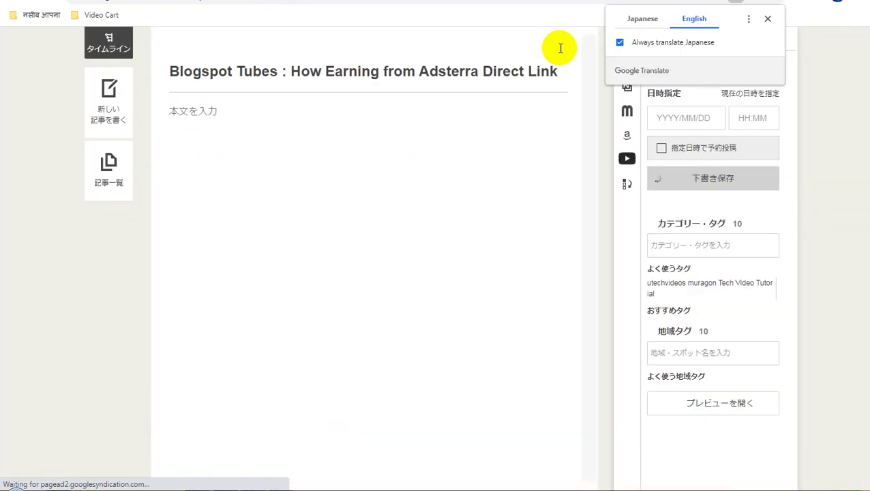
{"action": "left_click", "coordinate": [841, 95]}
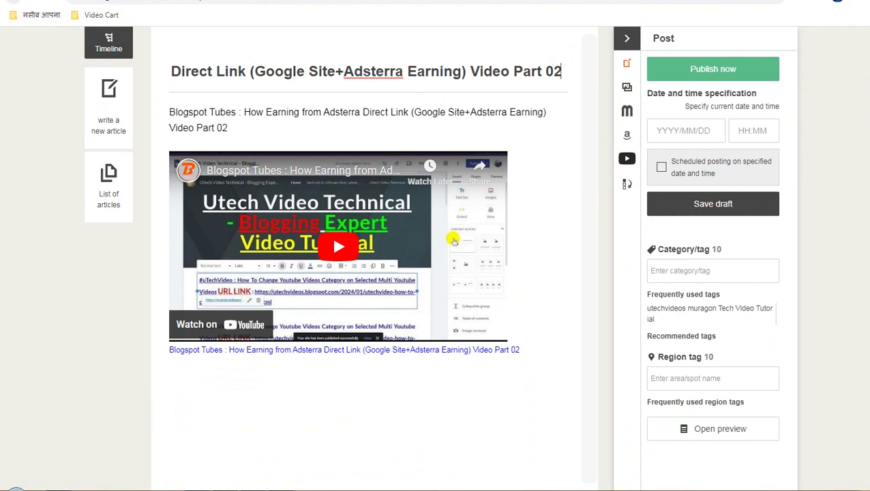
Stay on the article page instead of leaving it, and publish the untagged Part 02 article immediately
{"action": "left_click", "coordinate": [13, 1]}
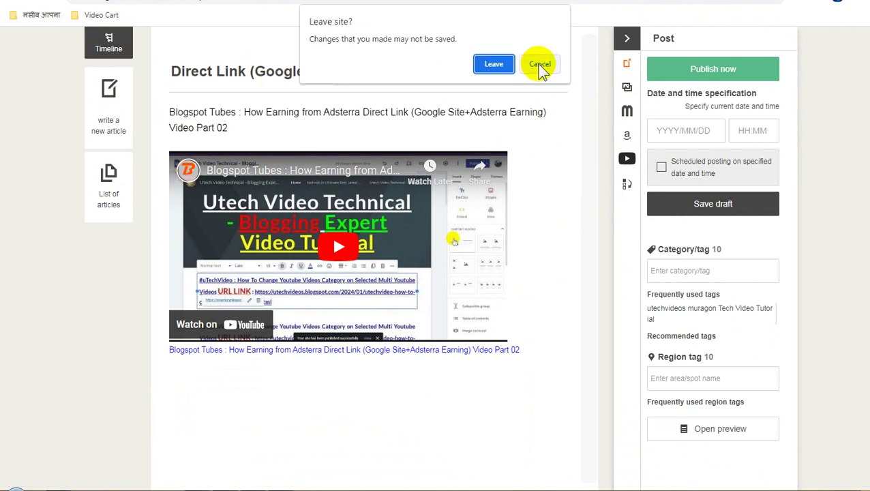
{"action": "left_click", "coordinate": [539, 65]}
{"action": "left_click", "coordinate": [716, 76]}
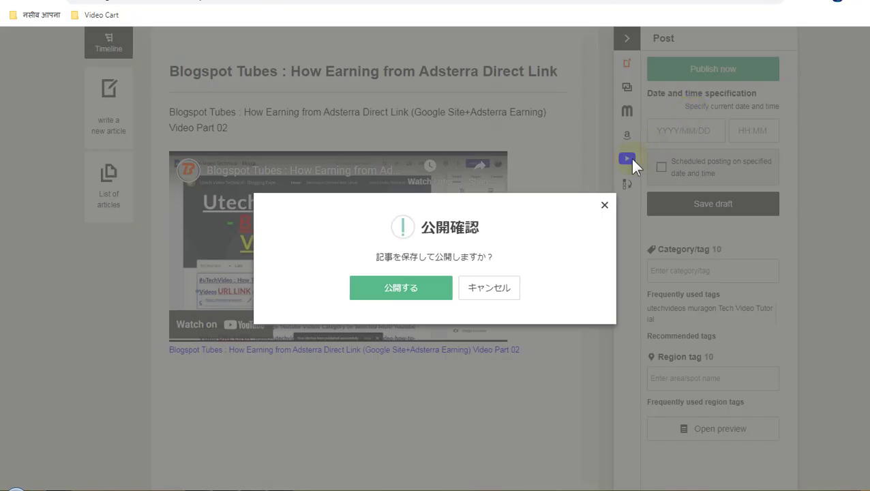
{"action": "left_click", "coordinate": [419, 292]}
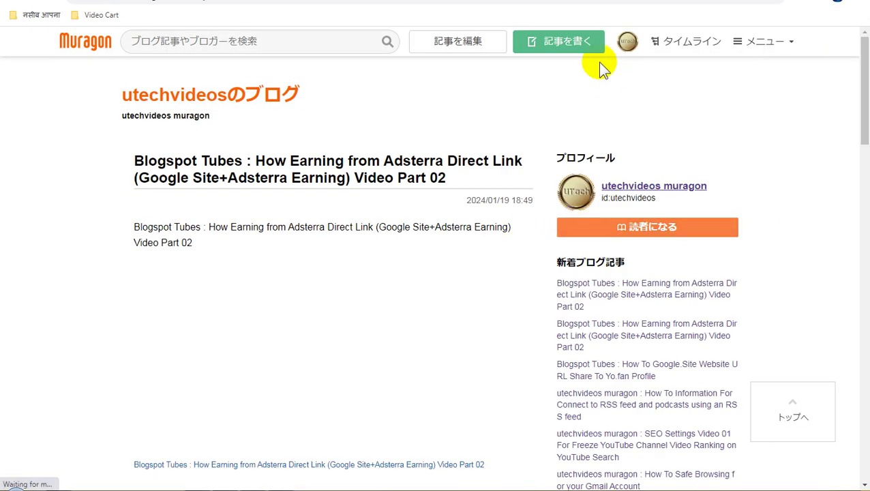
Start a new article with "Blogspot Tubes : How earning from Adsterra Direct Link (Google Site+Adsterra Earning) Video Part 01" as both title and body text
{"action": "left_click", "coordinate": [562, 43]}
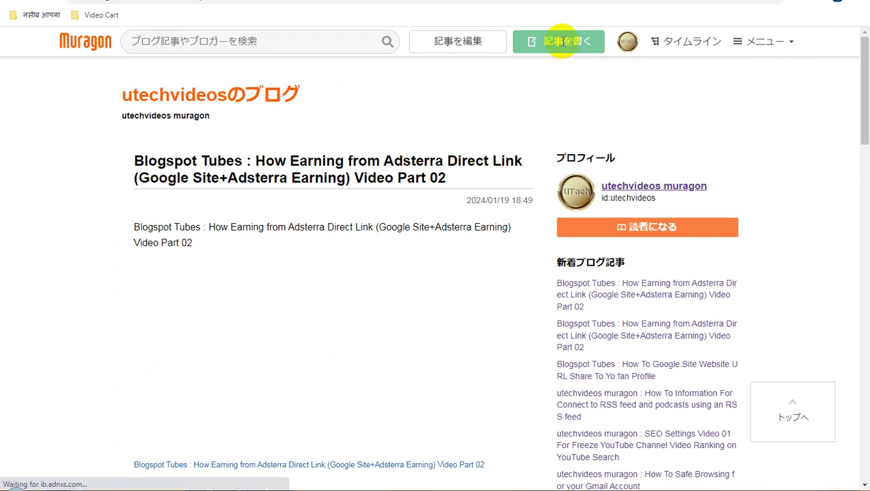
{"action": "left_click", "coordinate": [287, 73]}
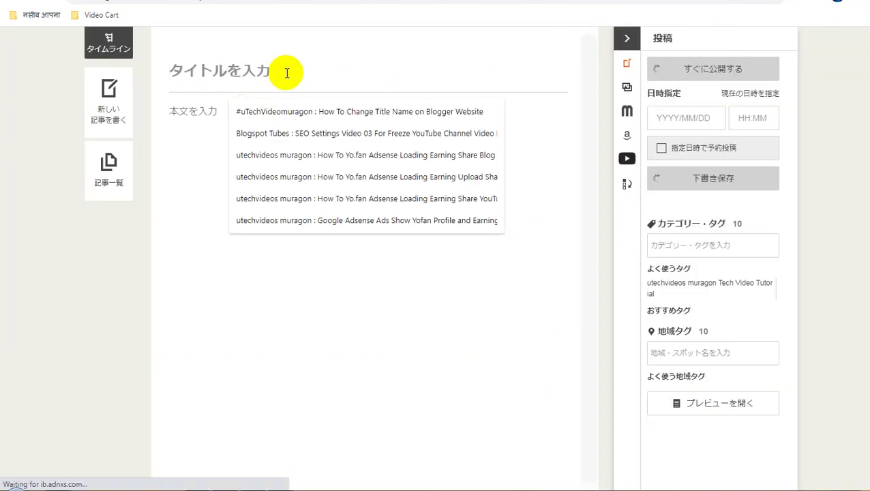
{"action": "type", "text": "Blogspot Tubes : How earning from Adsterra Direct Link (Google Site+Adsterra Earning) Video Part 01"}
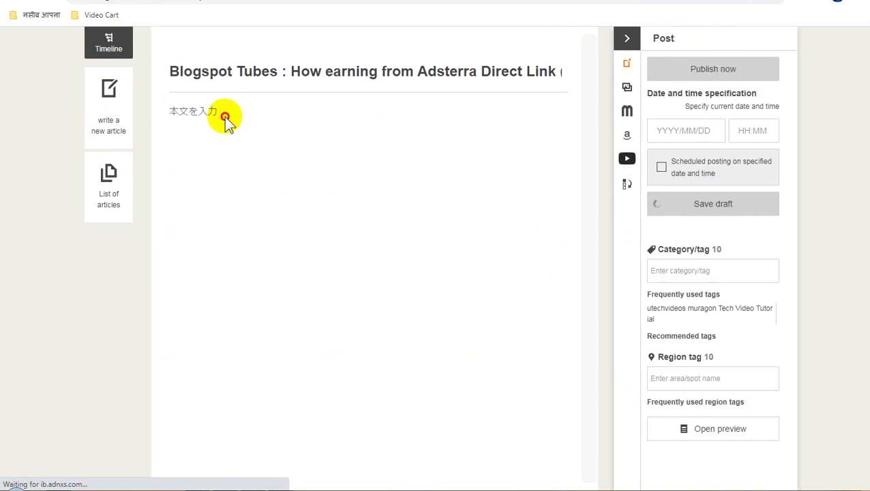
{"action": "left_click", "coordinate": [226, 117]}
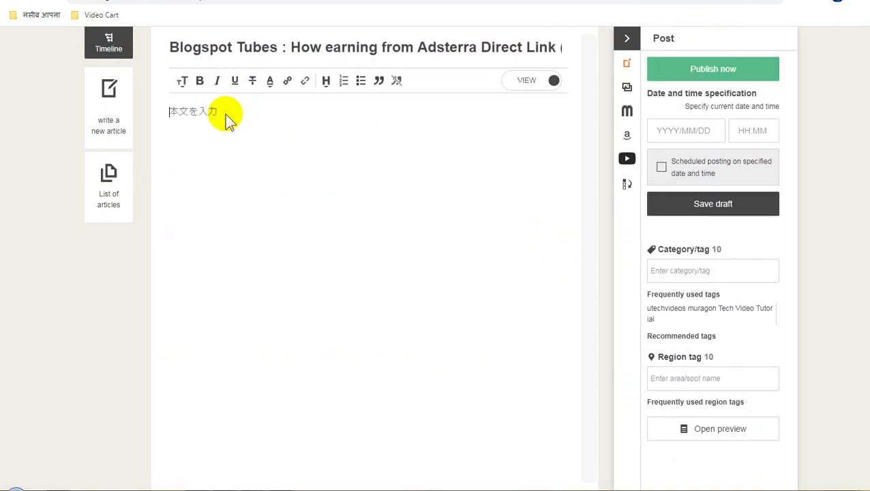
{"action": "type", "text": "Blogspot Tubes : How earning from Adsterra Direct Link (Google Site+Adsterra Earning) Video Part 01"}
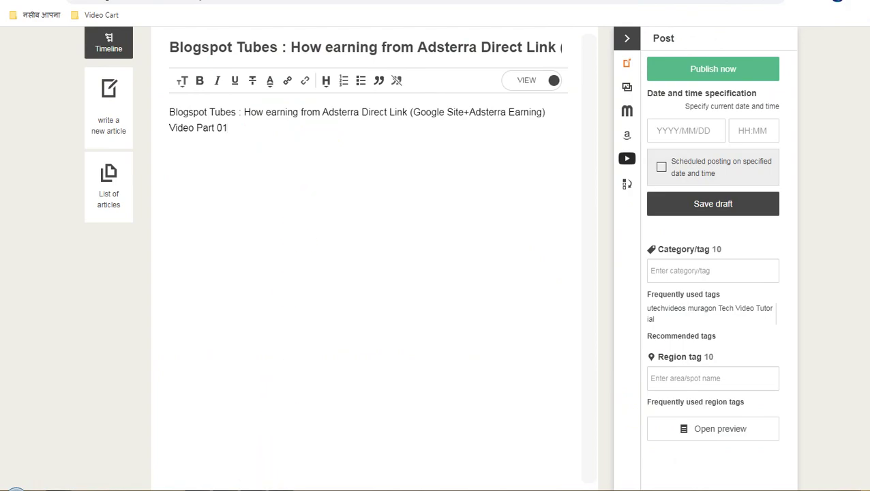
{"action": "left_click", "coordinate": [263, 489]}
{"action": "left_click", "coordinate": [431, 281]}
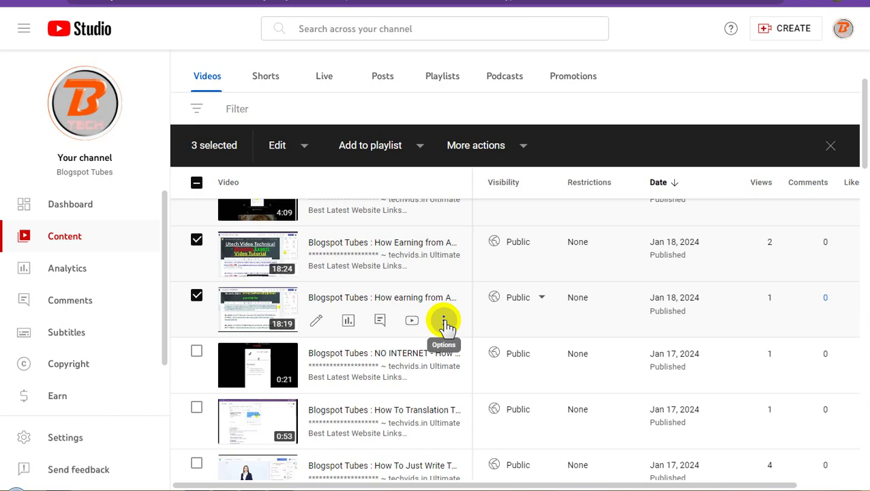
{"action": "left_click", "coordinate": [444, 322]}
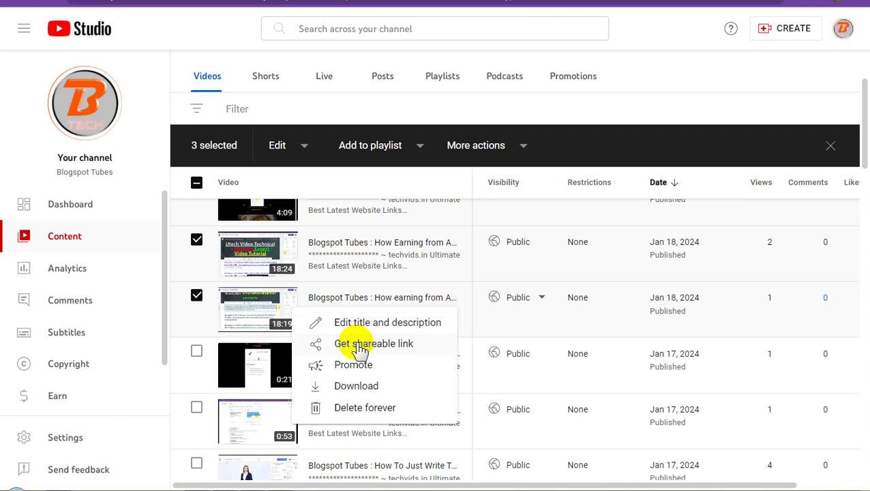
{"action": "left_click", "coordinate": [360, 345]}
{"action": "left_click", "coordinate": [263, 489]}
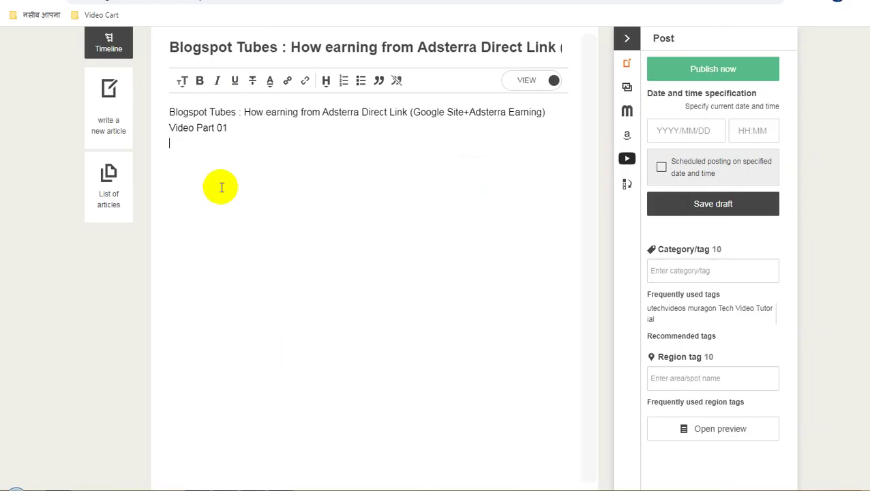
{"action": "type", "text": "https://youtu.be/p1CwiJzY8x0"}
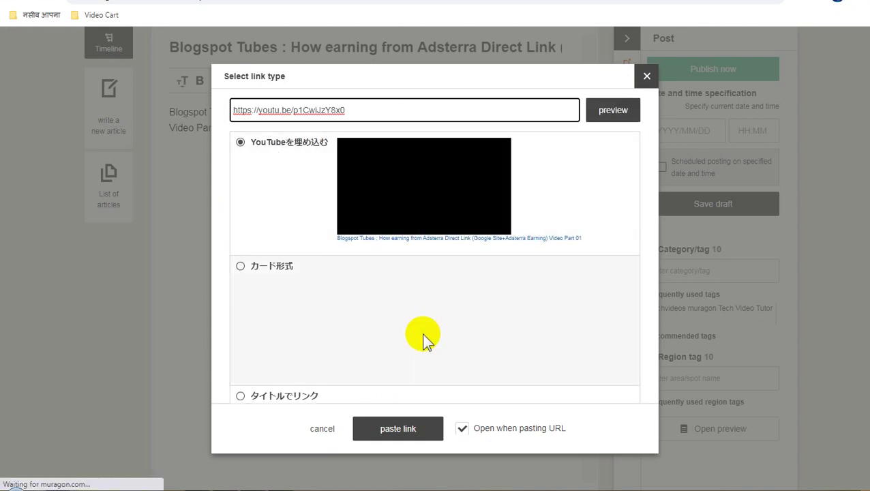
{"action": "left_click", "coordinate": [402, 429]}
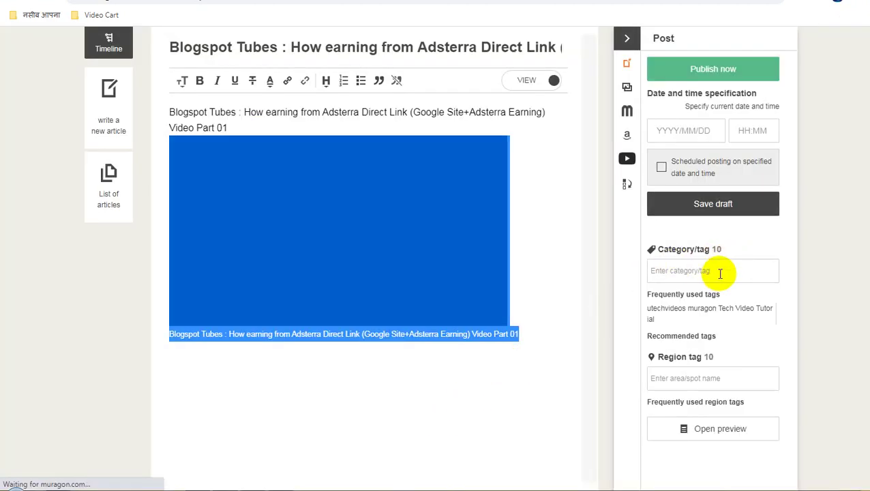
Tag the Part 01 article "utechvideos muragon Tech Video Tutorial" and publish it immediately
{"action": "left_click", "coordinate": [689, 312]}
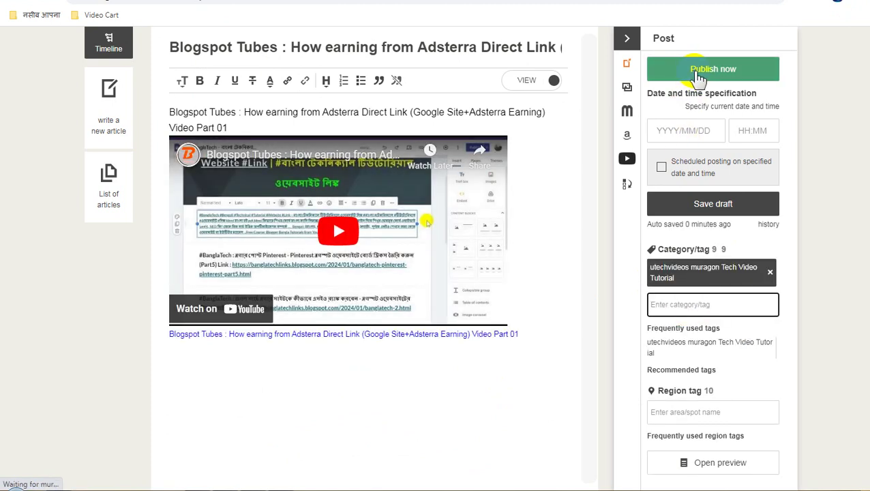
{"action": "left_click", "coordinate": [699, 74]}
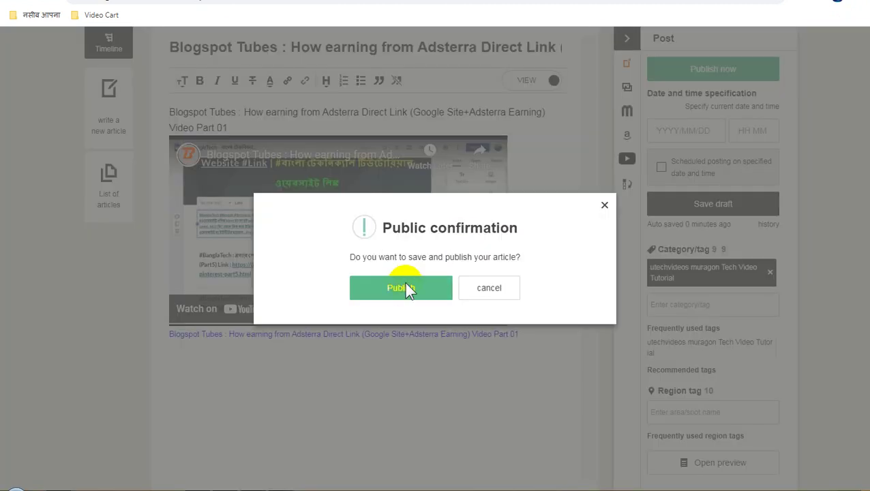
{"action": "left_click", "coordinate": [402, 287]}
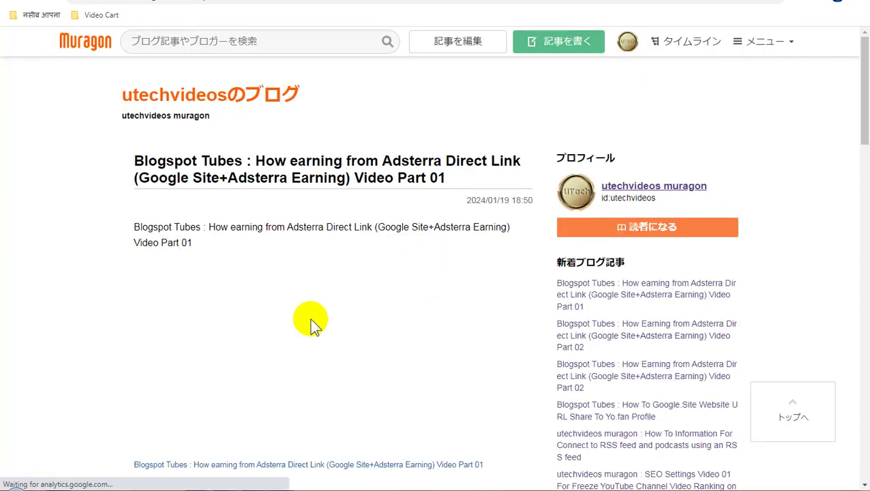
Switch to YouTube Studio, mark the 0:21 NO INTERNET video as selected and copy its title from the title and description editor
{"action": "left_click", "coordinate": [263, 490]}
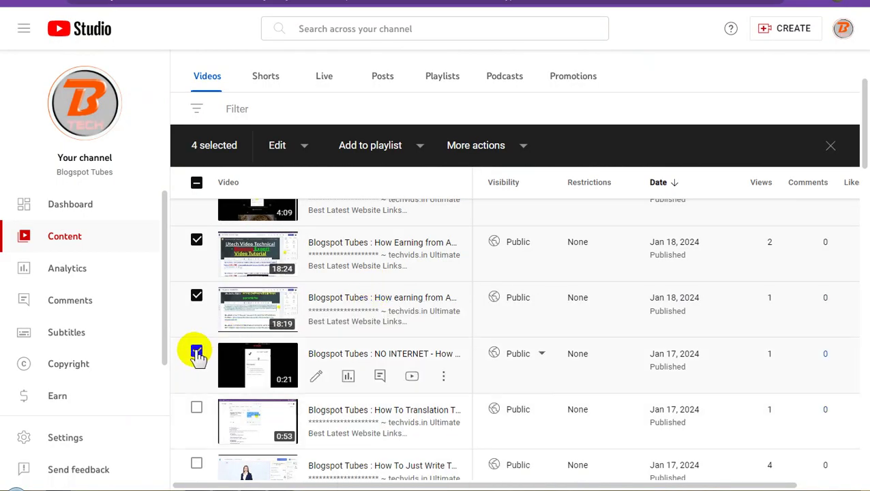
{"action": "left_click", "coordinate": [443, 377]}
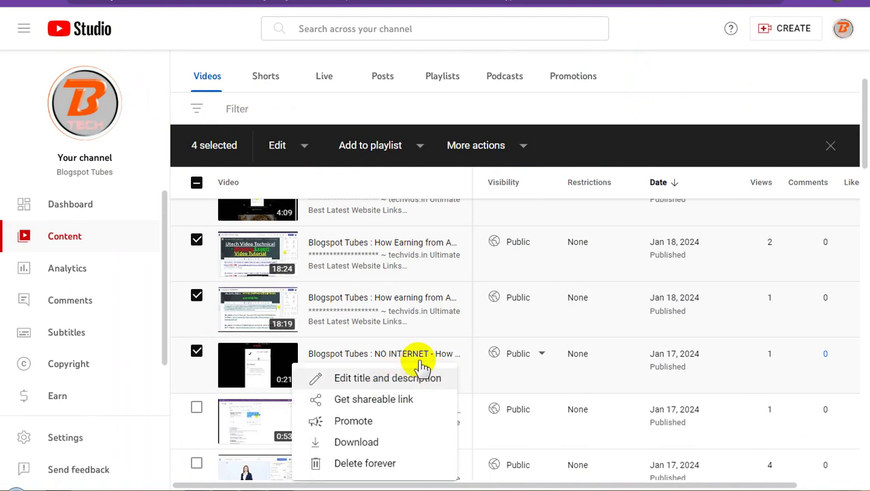
{"action": "left_click", "coordinate": [423, 371]}
{"action": "triple_click", "coordinate": [414, 328]}
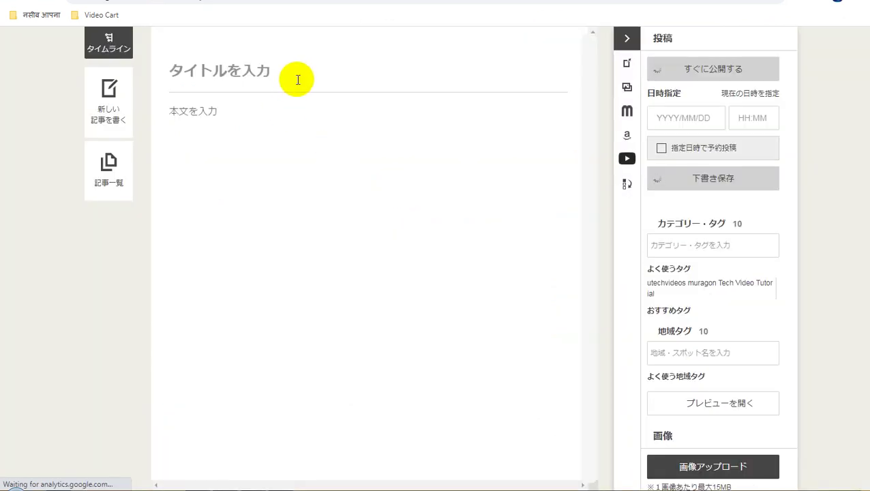
In a new Muragon article, enter "Blogspot Tubes : NO INTERNET - How To Game Play OFFLINE on Chrome Browser" as both title and body text
{"action": "left_click", "coordinate": [300, 75]}
{"action": "key", "text": "ctrl+v"}
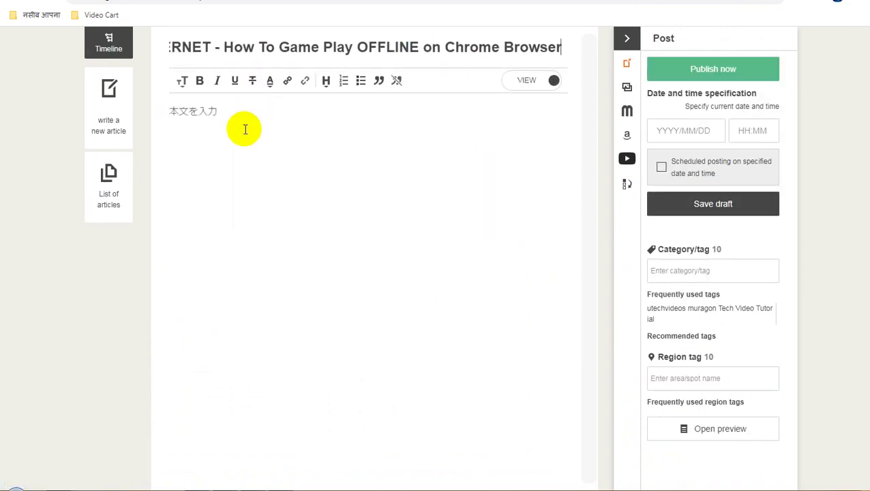
{"action": "left_click", "coordinate": [245, 129]}
{"action": "type", "text": "Blogspot Tubes : NO INTERNET - How To Game Play OFFLINE on Chrome Browser"}
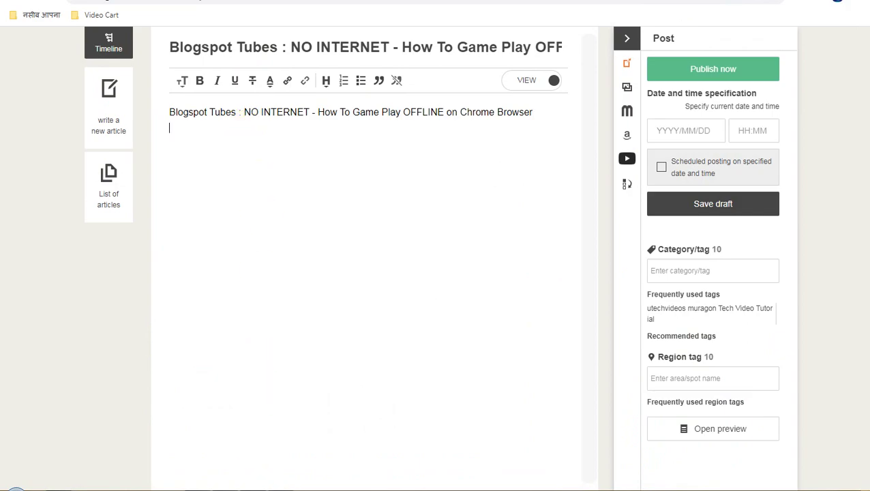
{"action": "left_click", "coordinate": [265, 489]}
{"action": "left_click", "coordinate": [684, 97]}
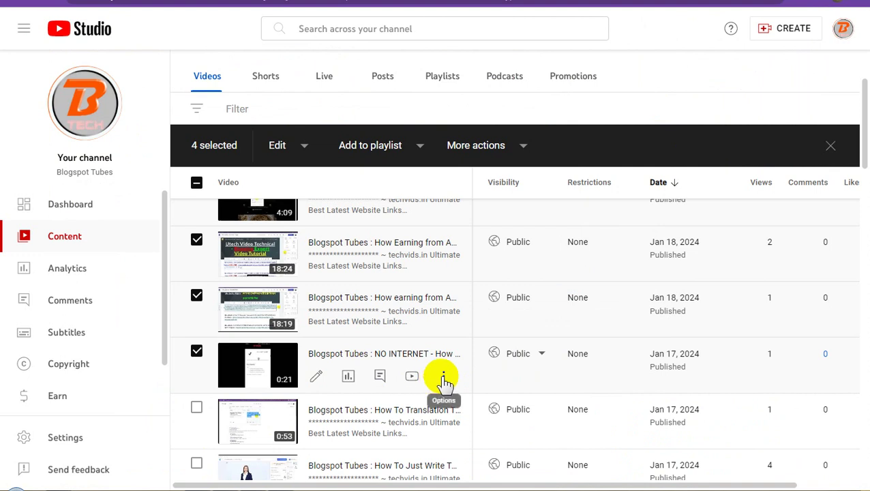
{"action": "left_click", "coordinate": [443, 379]}
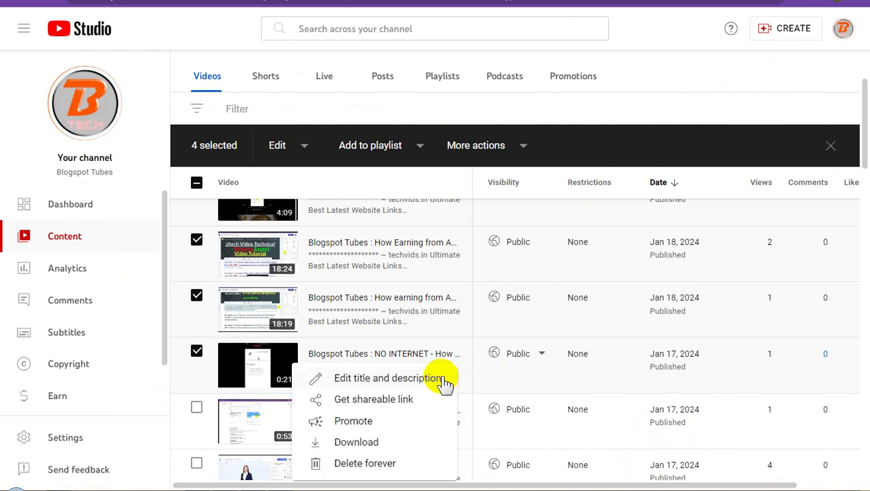
{"action": "left_click", "coordinate": [369, 401]}
{"action": "key", "text": "alt+Tab"}
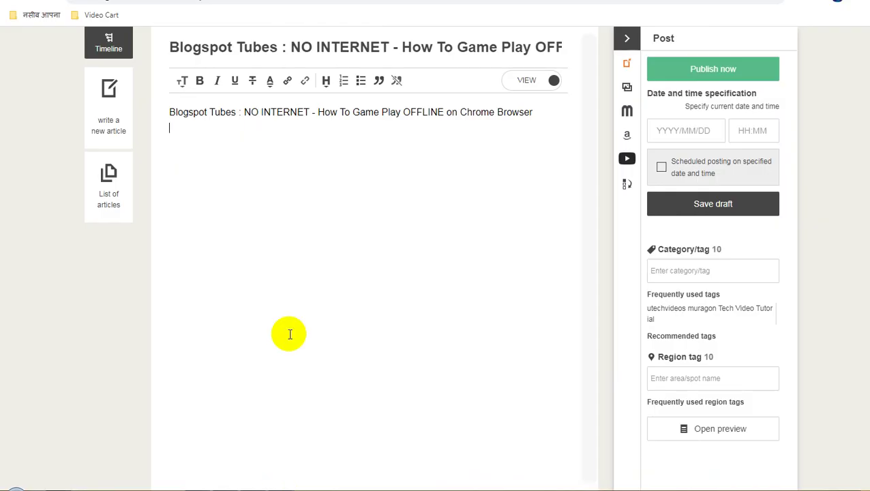
{"action": "type", "text": "https://youtu.be/J0zNFNNPVBA"}
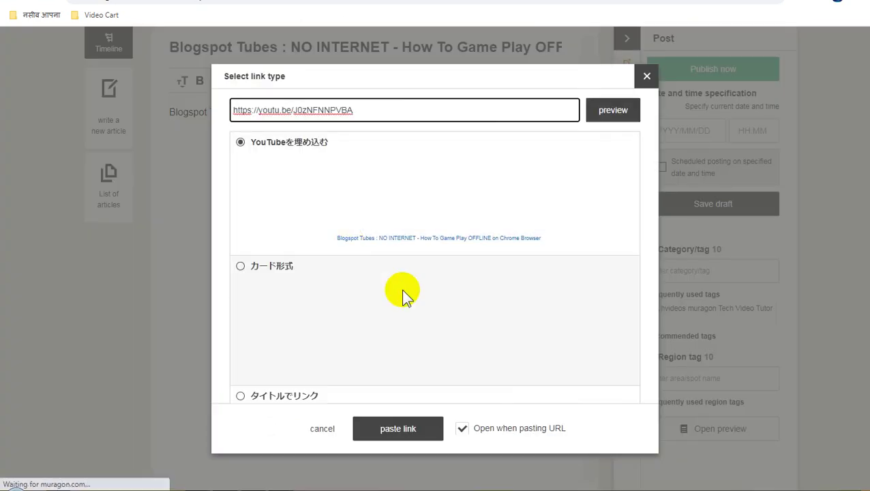
{"action": "left_click", "coordinate": [407, 430]}
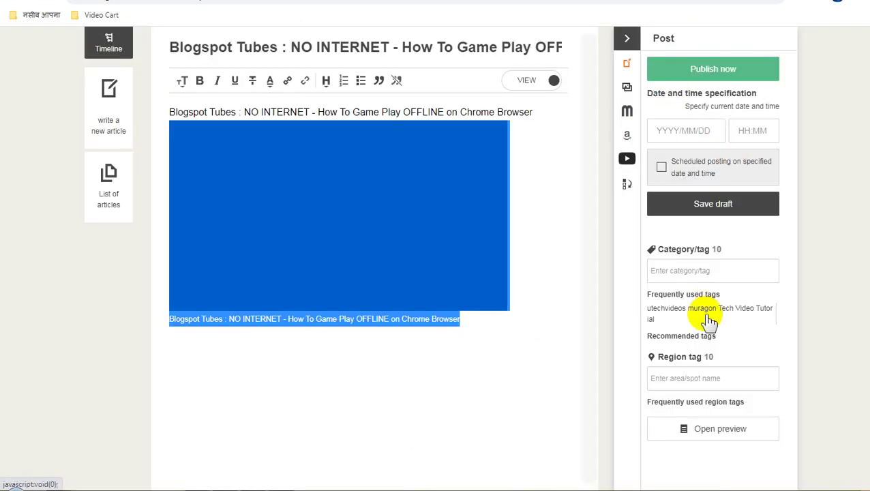
Tag the NO INTERNET article "utechvideos muragon Tech Video Tutorial" and publish it immediately
{"action": "left_click", "coordinate": [703, 316]}
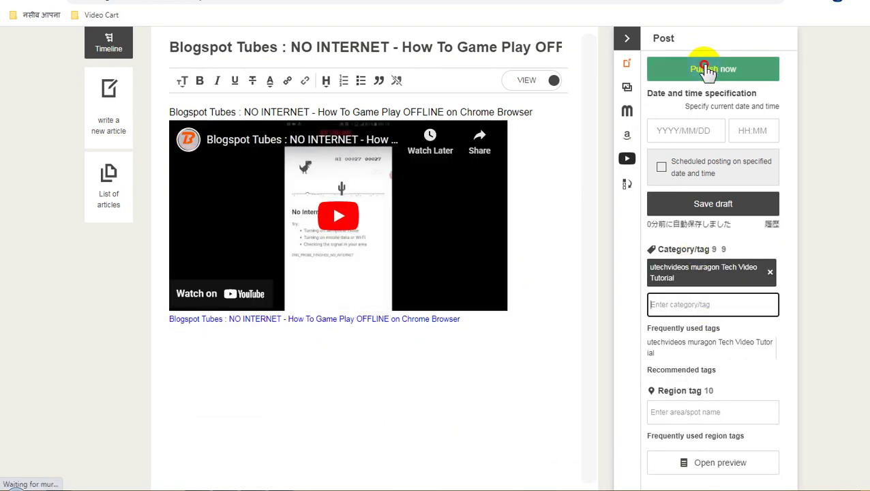
{"action": "left_click", "coordinate": [705, 53]}
{"action": "left_click", "coordinate": [407, 290]}
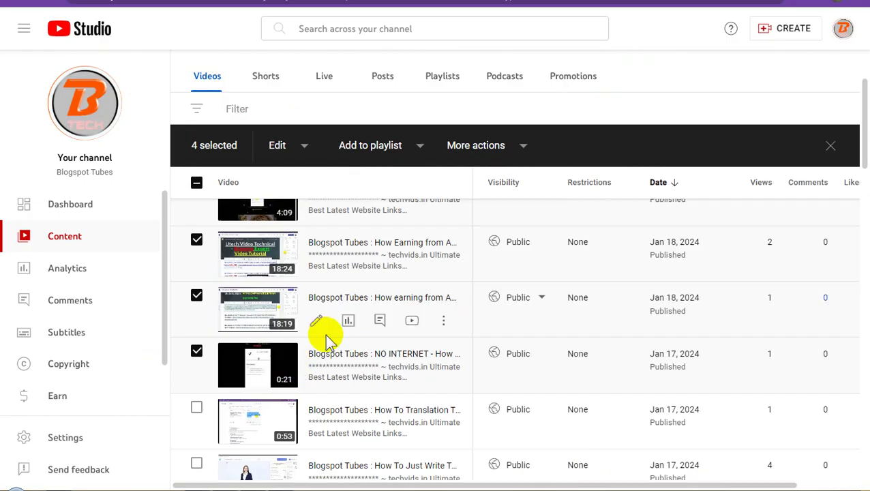
Switch to YouTube Studio, mark the 0:53 translation video as selected and copy its title from the title and description editor
{"action": "scroll", "coordinate": [320, 330], "scroll_direction": "down", "scroll_amount": 1}
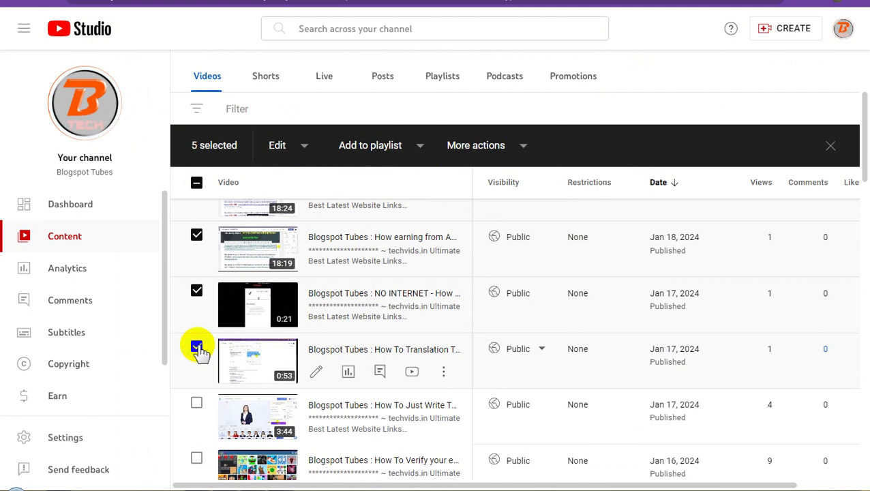
{"action": "left_click", "coordinate": [443, 374]}
{"action": "left_click", "coordinate": [412, 374]}
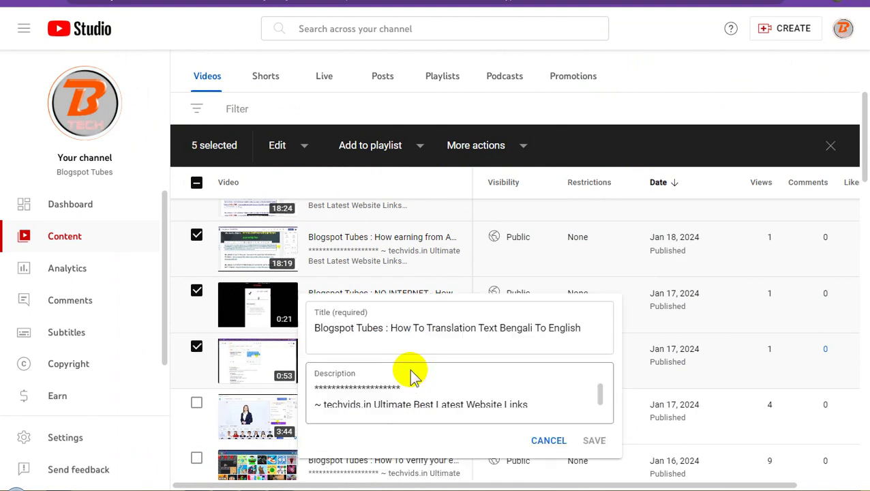
{"action": "triple_click", "coordinate": [421, 329]}
{"action": "key", "text": "ctrl+c"}
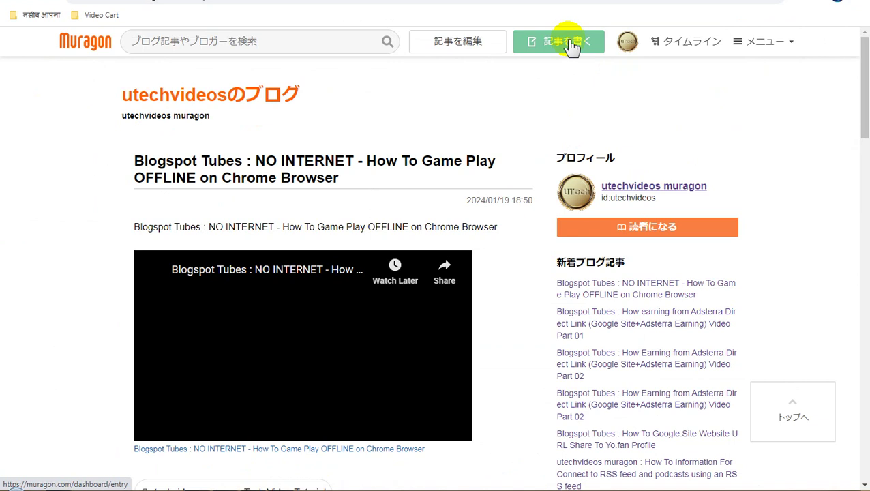
In a new Muragon article, enter "Blogspot Tubes : How To Translation Text Bengali To English" as both title and body text
{"action": "left_click", "coordinate": [570, 45]}
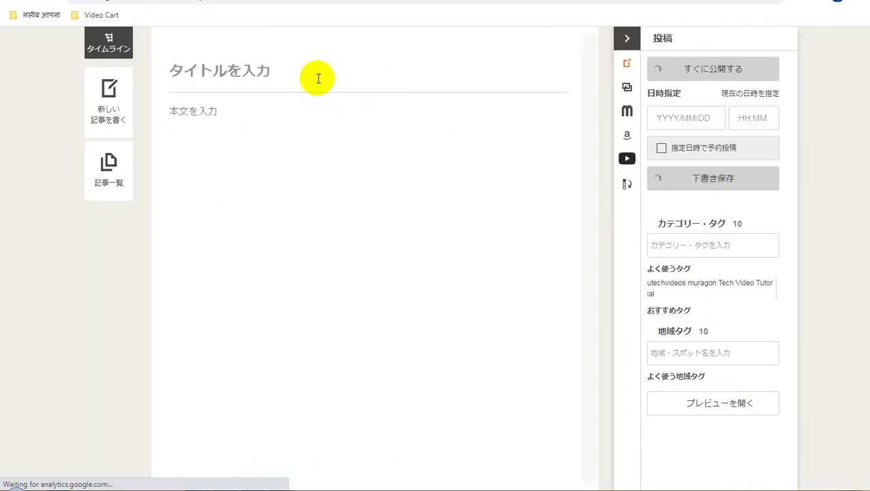
{"action": "left_click", "coordinate": [319, 76]}
{"action": "key", "text": "ctrl+v"}
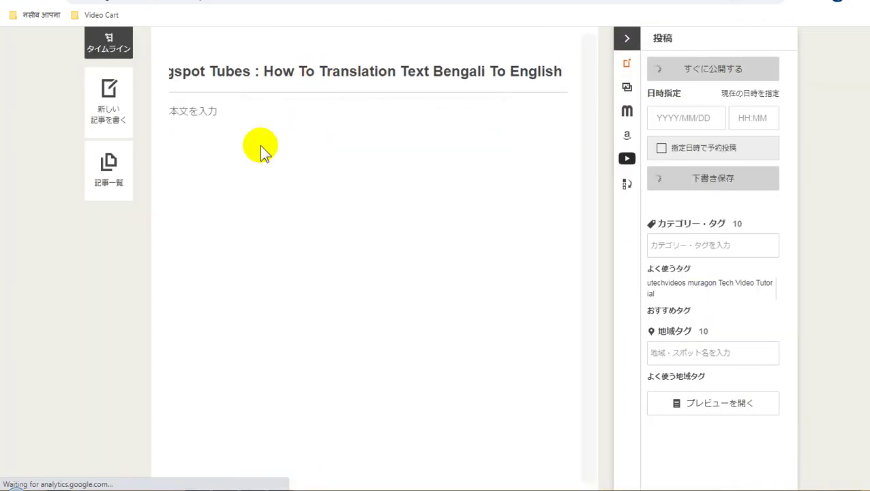
{"action": "left_click", "coordinate": [277, 140]}
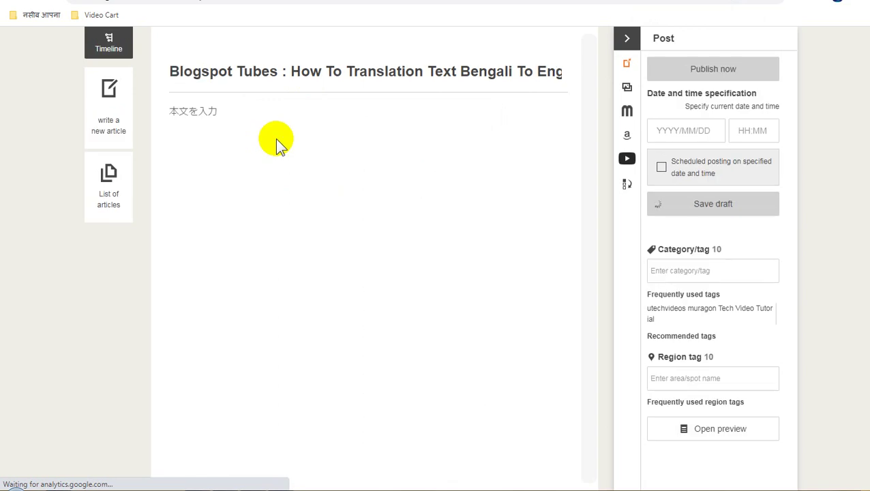
{"action": "left_click", "coordinate": [247, 118]}
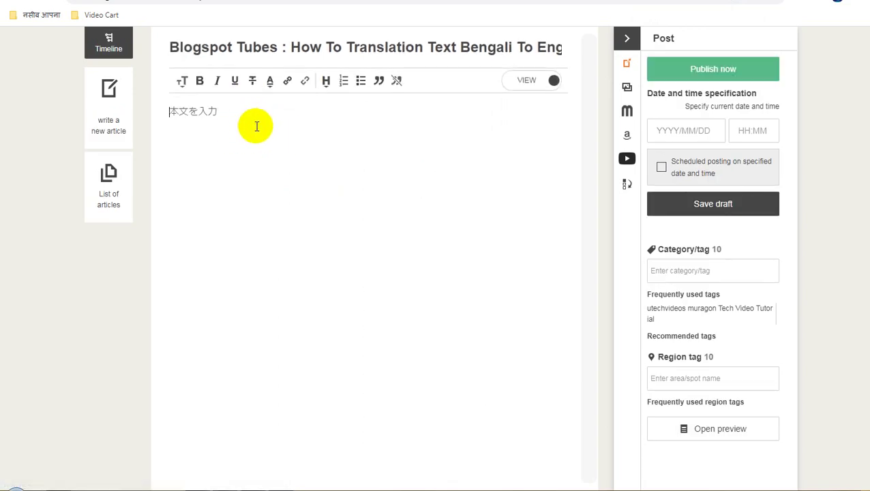
{"action": "key", "text": "ctrl+v"}
{"action": "key", "text": "Return"}
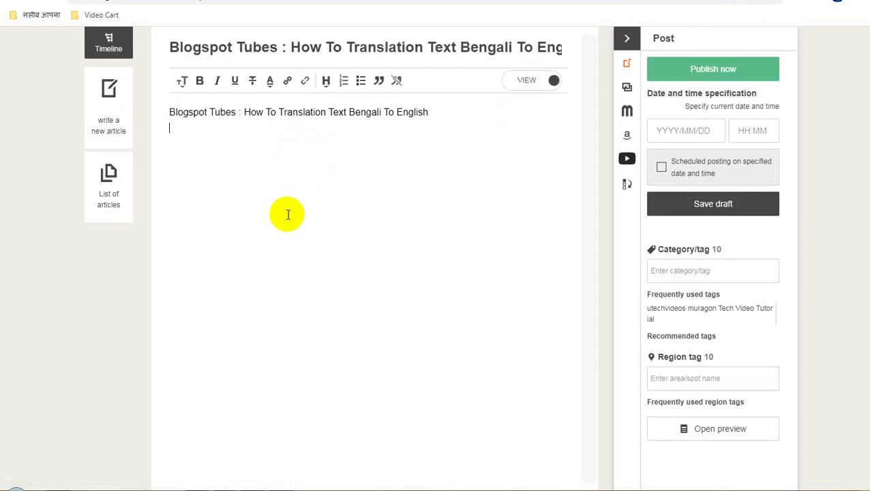
Switch to YouTube Studio, discard the open title editor and copy the shareable link of the 0:53 translation video
{"action": "mouse_move", "coordinate": [264, 476]}
{"action": "left_click", "coordinate": [255, 429]}
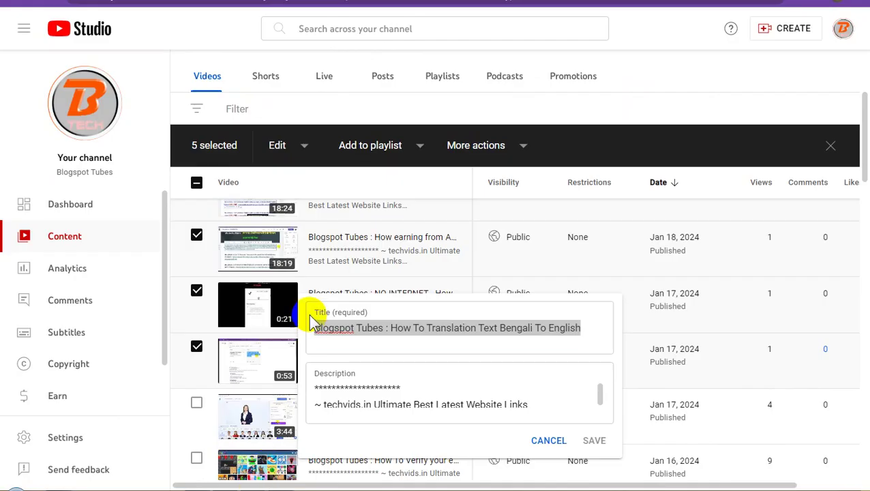
{"action": "left_click", "coordinate": [738, 47]}
{"action": "scroll", "coordinate": [423, 297], "scroll_direction": "down", "scroll_amount": 2}
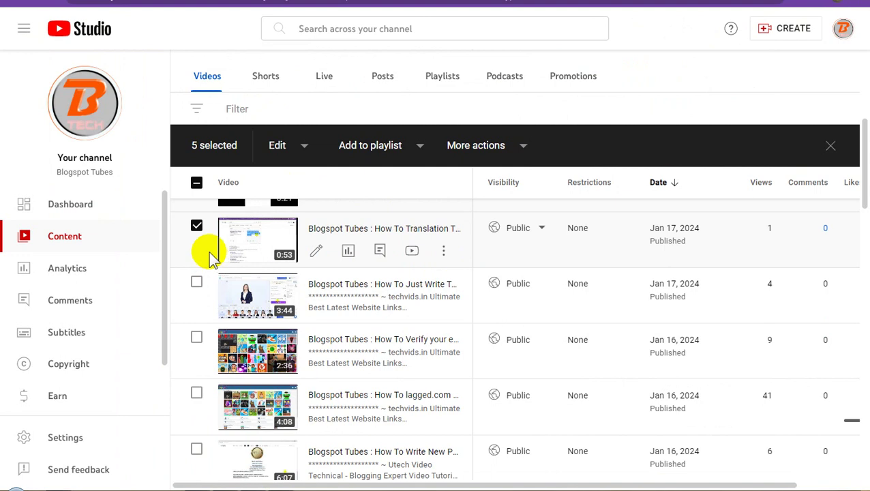
{"action": "left_click", "coordinate": [443, 253]}
{"action": "left_click", "coordinate": [372, 272]}
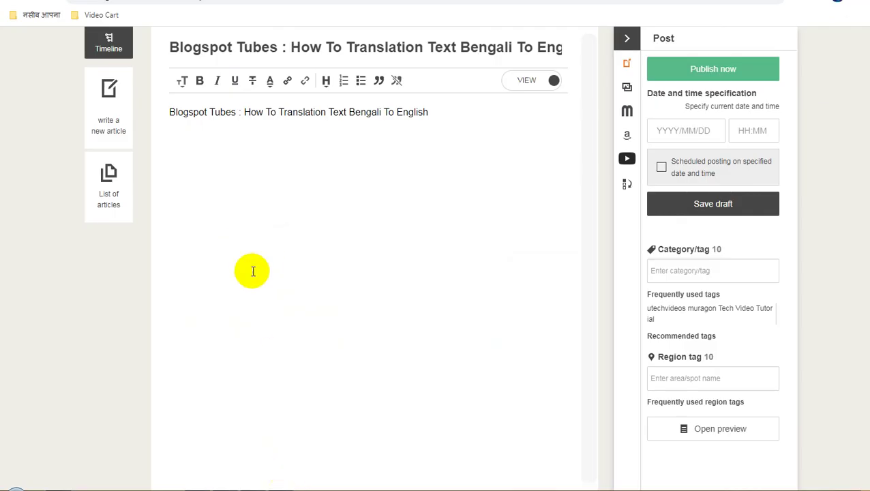
{"action": "type", "text": "https://youtu.be/zukfCVFnRS0"}
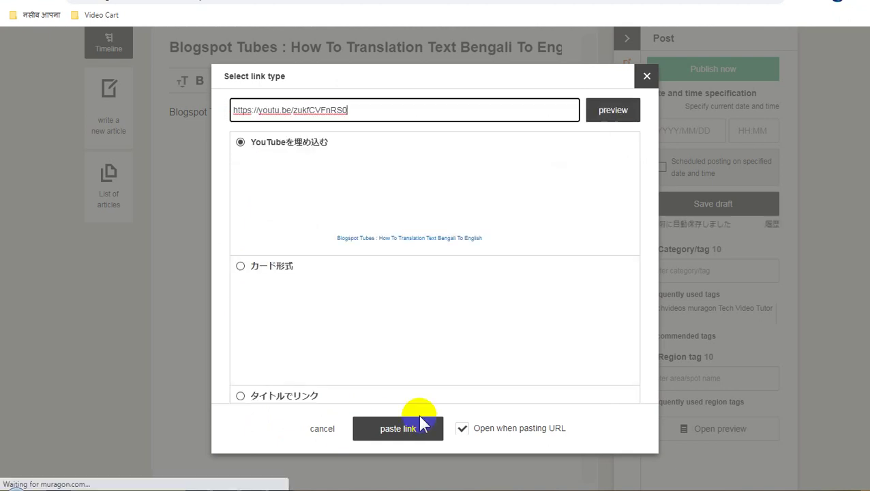
{"action": "left_click", "coordinate": [409, 434]}
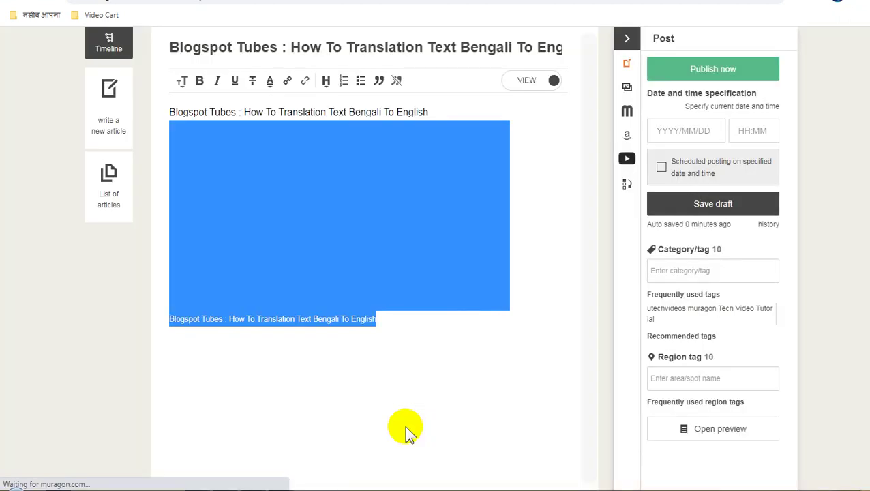
{"action": "left_click", "coordinate": [699, 316]}
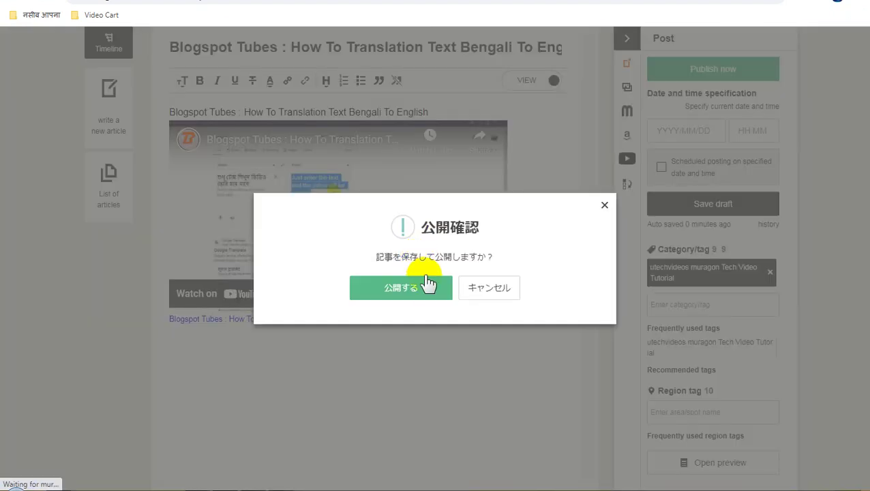
{"action": "left_click", "coordinate": [417, 285]}
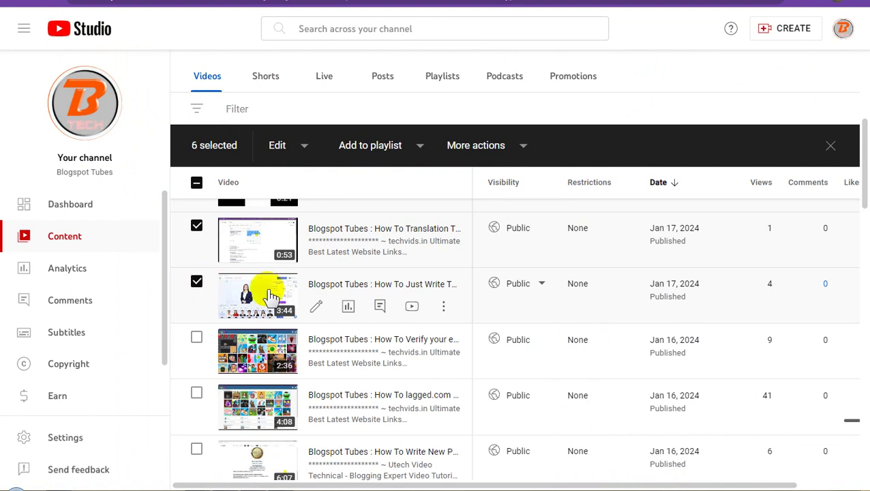
Switch to YouTube Studio, mark the 3:44 "How To Just Write" video as selected and copy its title from the title and description editor
{"action": "left_click", "coordinate": [442, 306]}
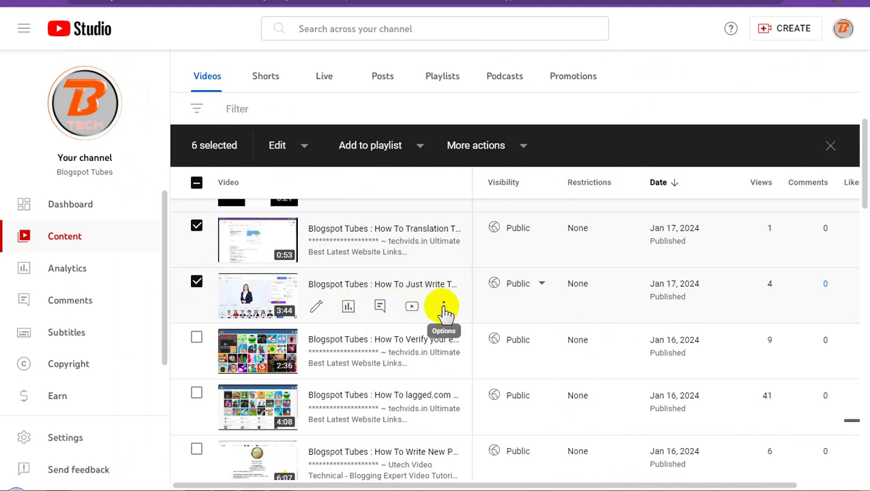
{"action": "left_click", "coordinate": [444, 309]}
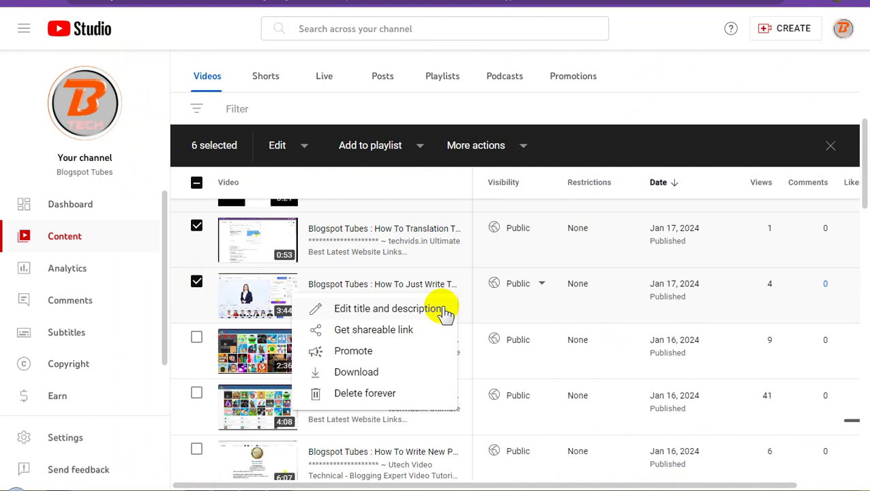
{"action": "left_click", "coordinate": [420, 312]}
{"action": "triple_click", "coordinate": [403, 326]}
{"action": "key", "text": "ctrl+c"}
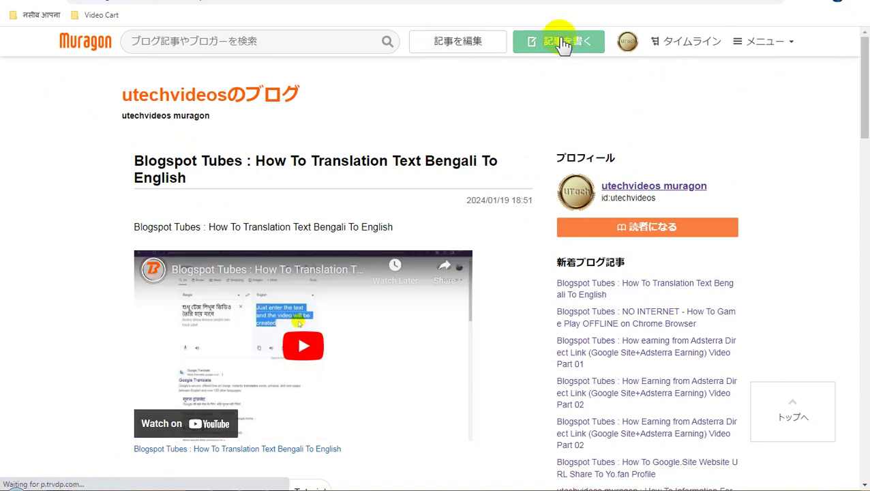
In a new Muragon article, enter "Blogspot Tubes : How To Just Write Text and Created New video" as both title and body text
{"action": "left_click", "coordinate": [563, 44]}
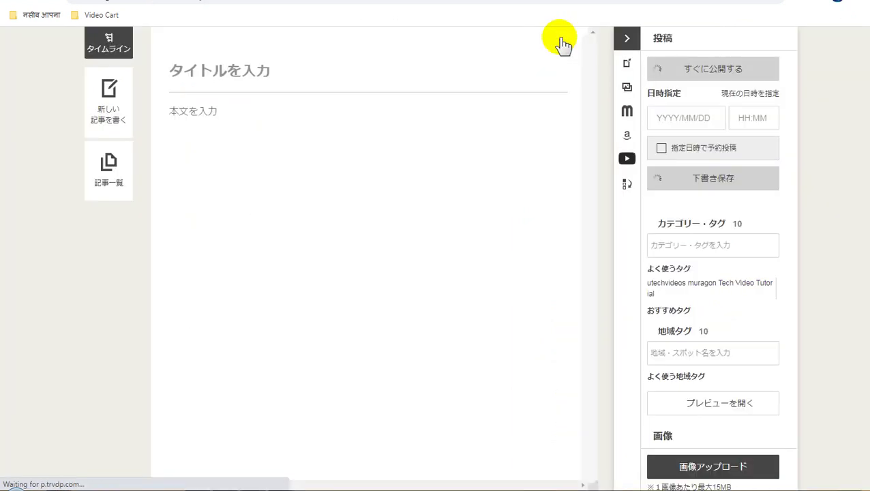
{"action": "left_click", "coordinate": [292, 82]}
{"action": "key", "text": "ctrl+v"}
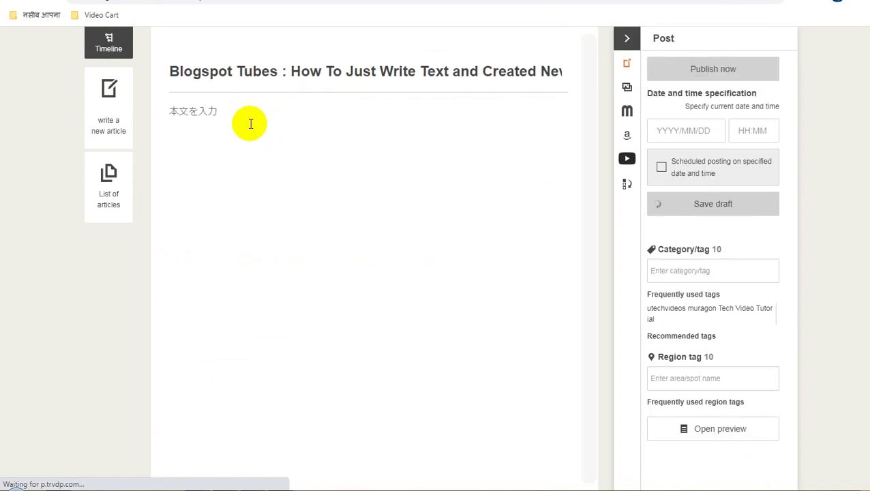
{"action": "left_click", "coordinate": [251, 120]}
{"action": "type", "text": "Blogspot Tubes : How To Just Write Text and Created New video"}
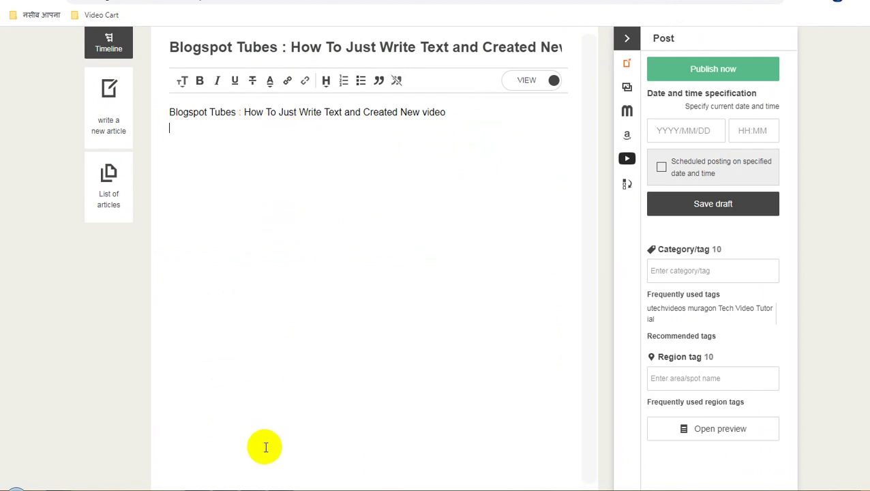
{"action": "left_click", "coordinate": [319, 490]}
{"action": "left_click", "coordinate": [676, 58]}
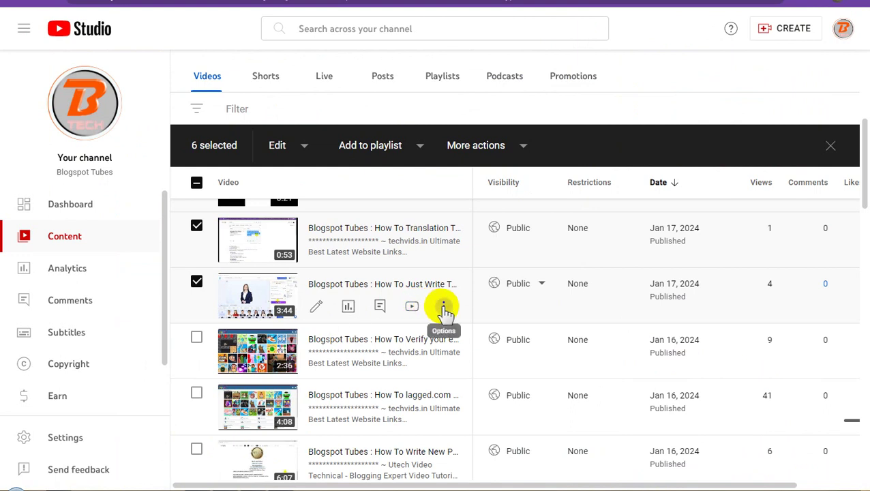
{"action": "left_click", "coordinate": [444, 309]}
{"action": "left_click", "coordinate": [365, 331]}
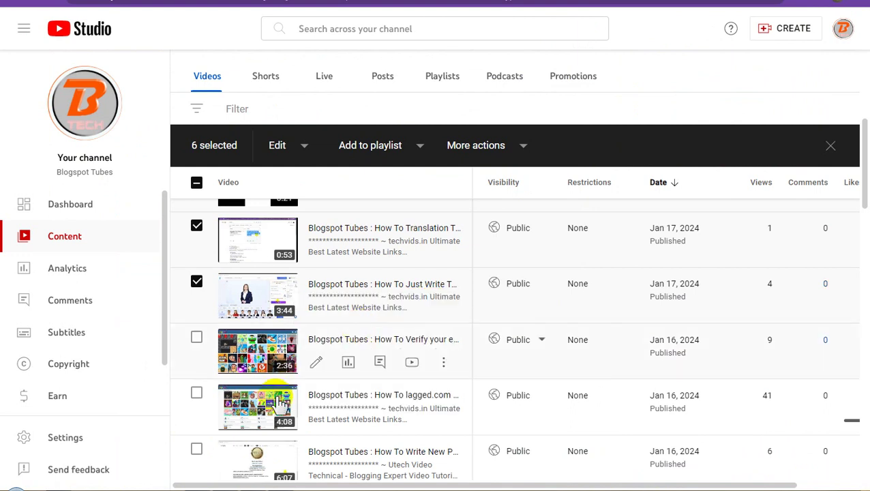
{"action": "left_click", "coordinate": [279, 488]}
{"action": "type", "text": "https://youtu.be/Eu2KwSQ5GbA"}
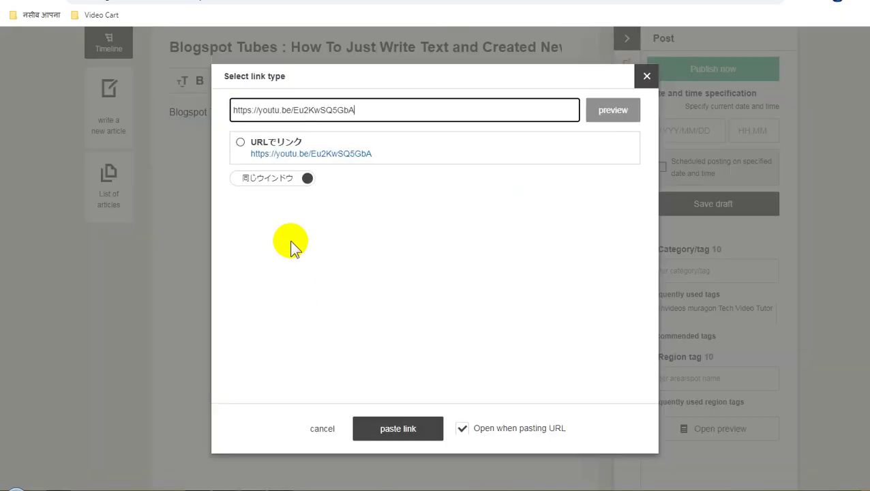
{"action": "left_click", "coordinate": [395, 430]}
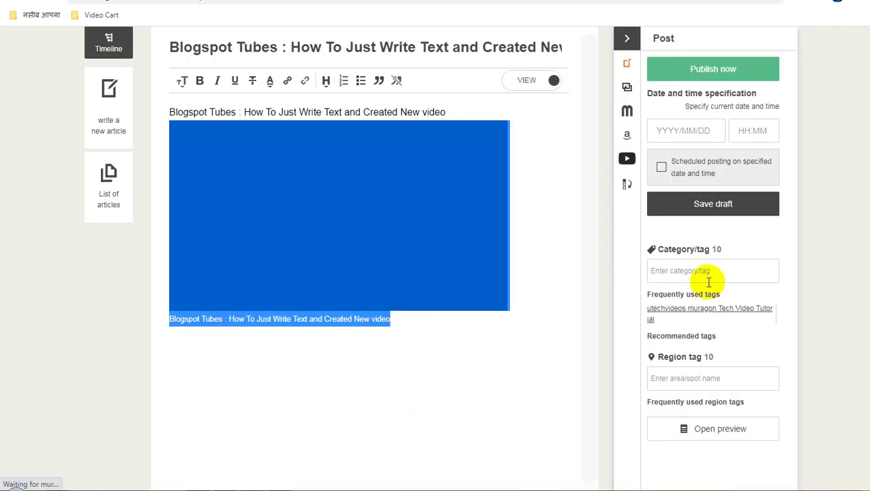
Tag the "How To Just Write Text" article "utechvideos muragon Tech Video Tutorial" and publish it immediately
{"action": "left_click", "coordinate": [689, 308]}
{"action": "left_click", "coordinate": [706, 72]}
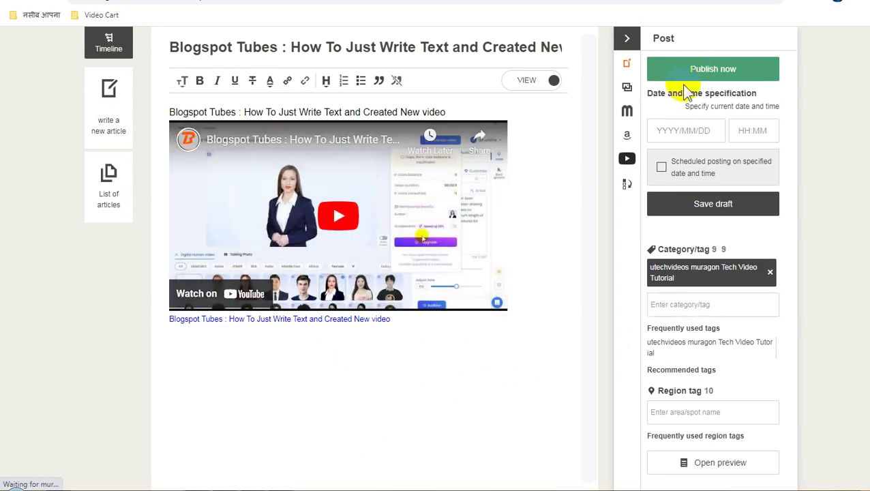
{"action": "left_click", "coordinate": [409, 290]}
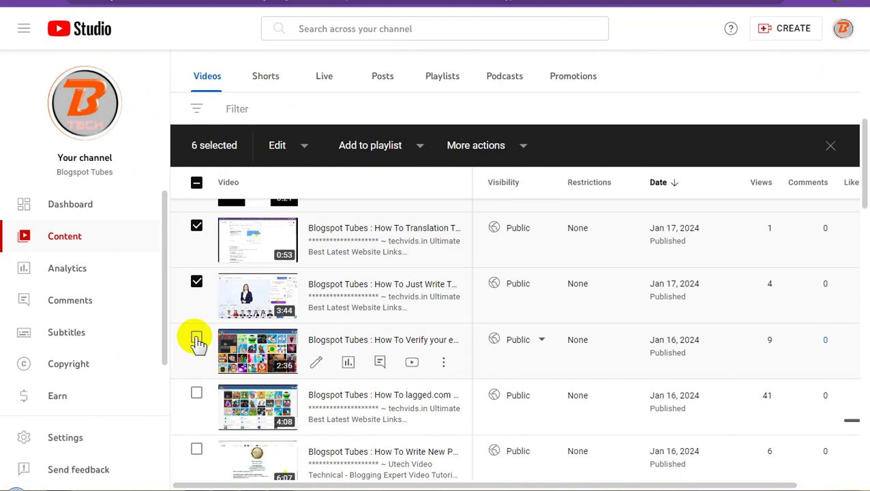
Switch to YouTube Studio, mark the 2:36 Lagged.com email verification video as selected and copy its title from the title and description editor
{"action": "left_click", "coordinate": [444, 366]}
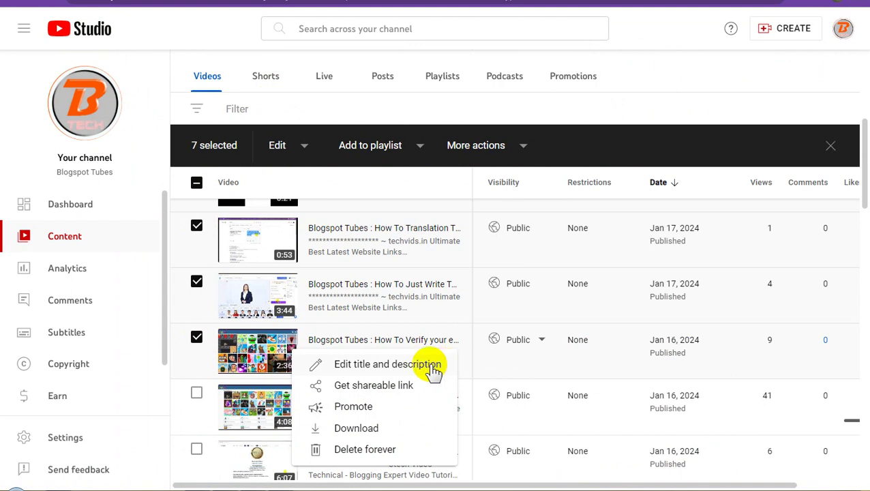
{"action": "left_click", "coordinate": [440, 367]}
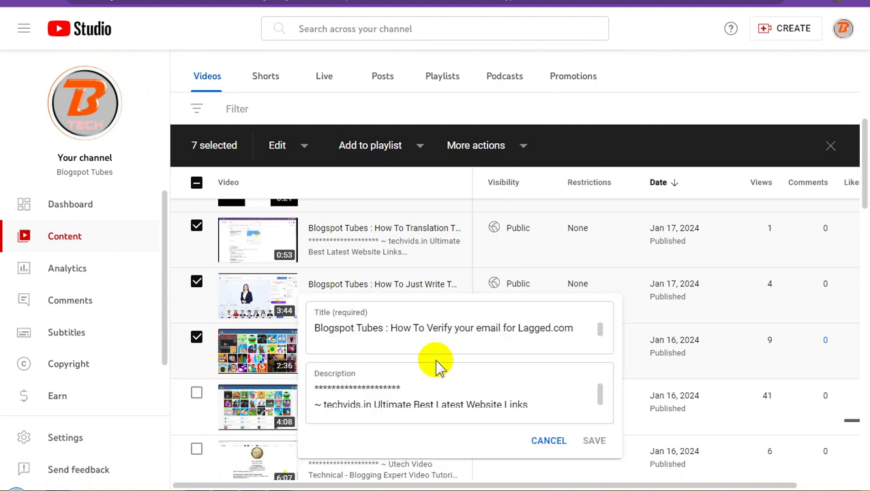
{"action": "triple_click", "coordinate": [442, 330]}
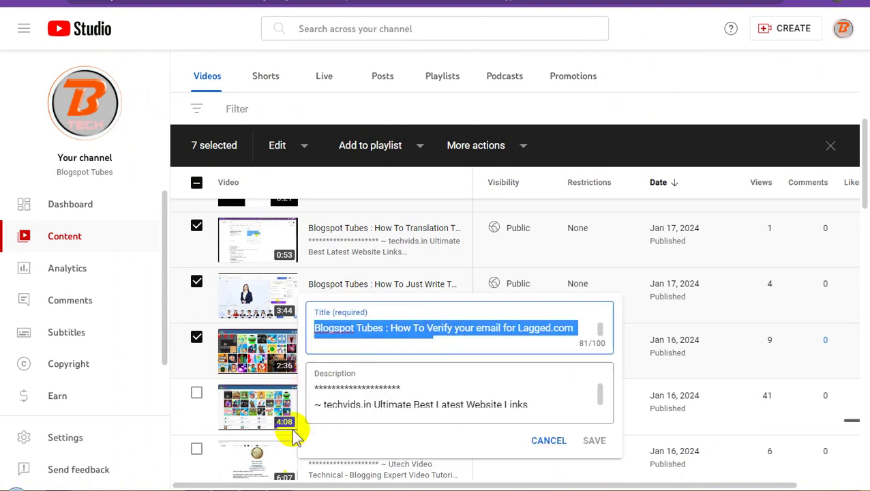
In a new Muragon article, enter "Blogspot Tubes : How To Verify your email for Lagged.com Adsense Active Dashboard" as both title and body text
{"action": "left_click", "coordinate": [282, 489]}
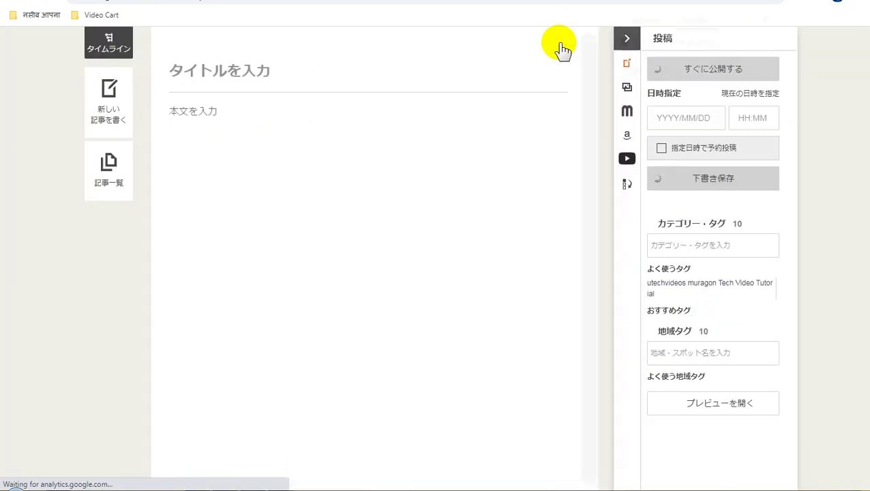
{"action": "left_click", "coordinate": [291, 74]}
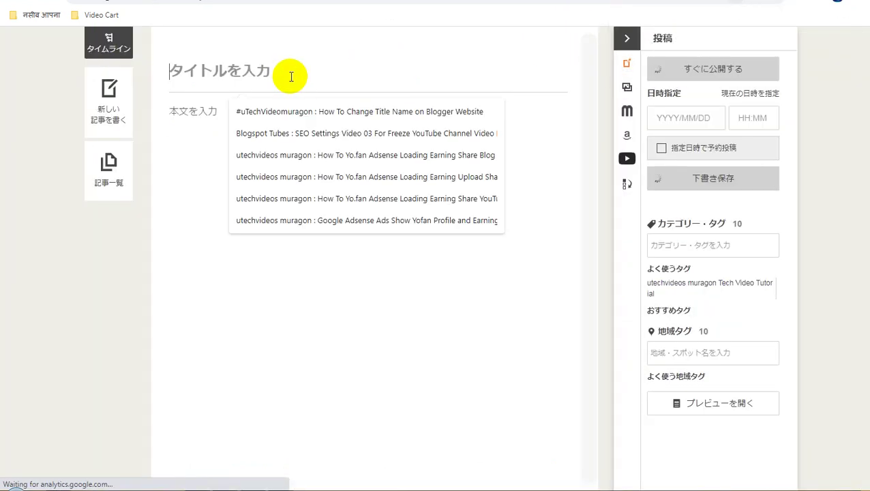
{"action": "type", "text": "Verify your email for Lagged.com Adsense Active Dashboard"}
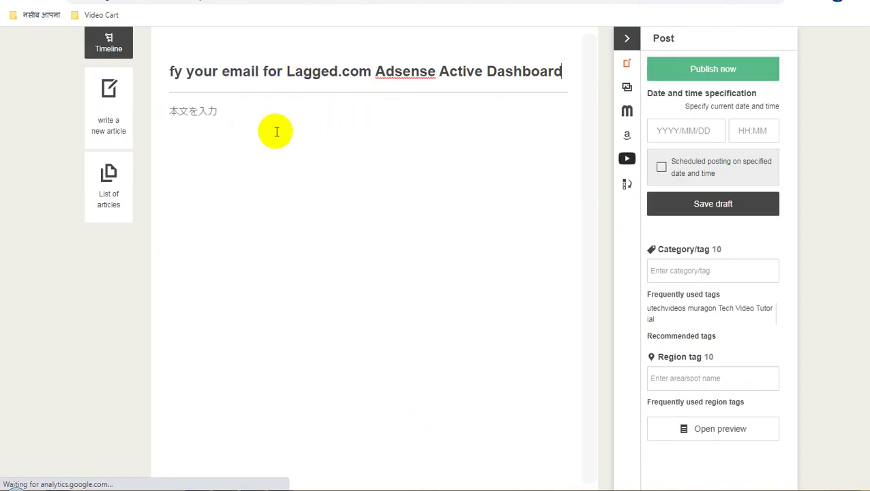
{"action": "left_click", "coordinate": [272, 136]}
{"action": "type", "text": "Blogspot Tubes : How To Verify your email for Lagged.com Adsense Active Dashboard"}
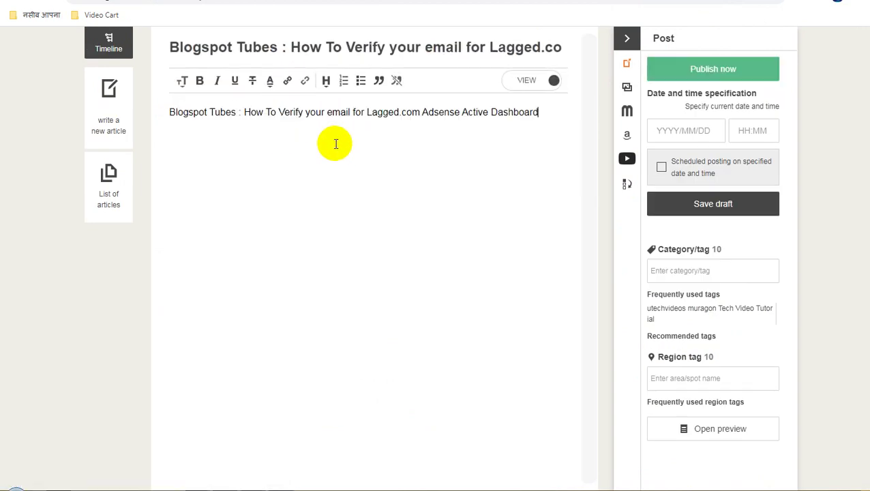
{"action": "left_click", "coordinate": [256, 489]}
{"action": "left_click", "coordinate": [710, 108]}
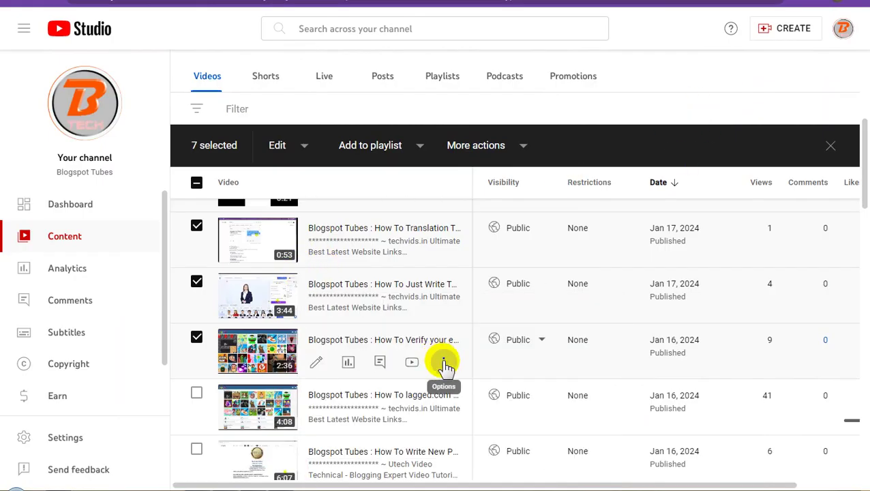
{"action": "left_click", "coordinate": [444, 363]}
{"action": "left_click", "coordinate": [363, 386]}
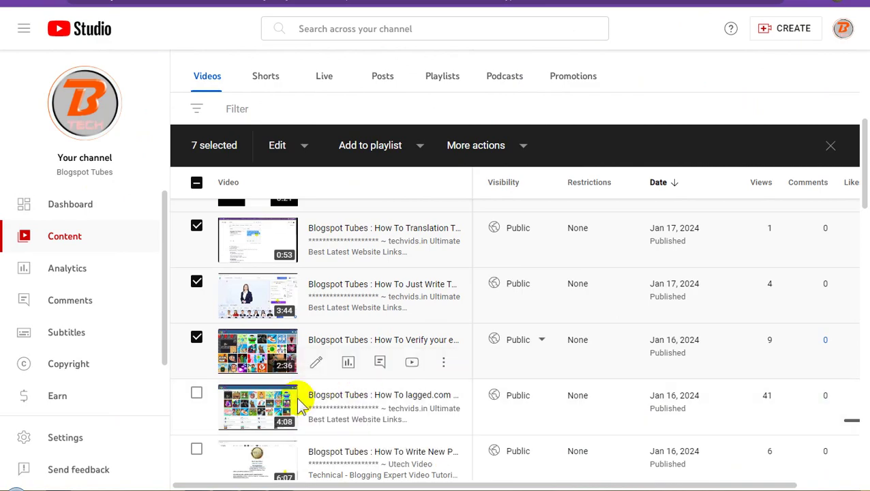
{"action": "left_click", "coordinate": [277, 488]}
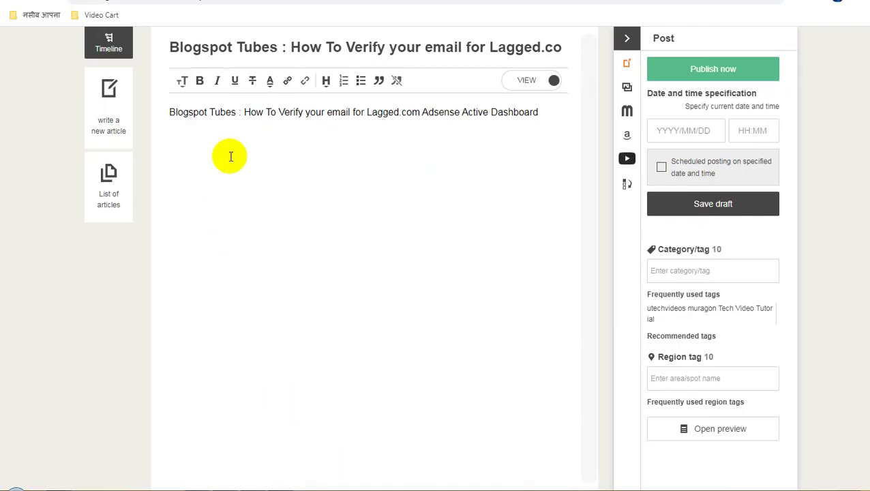
{"action": "type", "text": "https://youtu.be/gtNlYd6G77Y"}
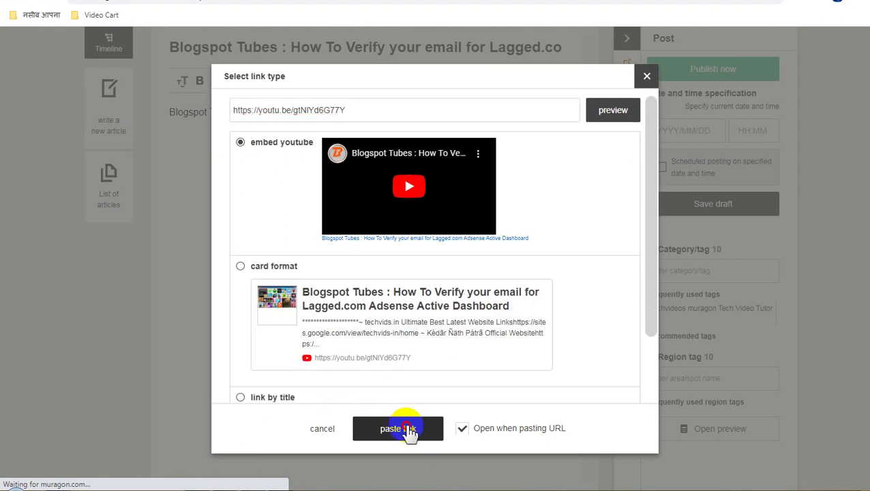
{"action": "left_click", "coordinate": [409, 429]}
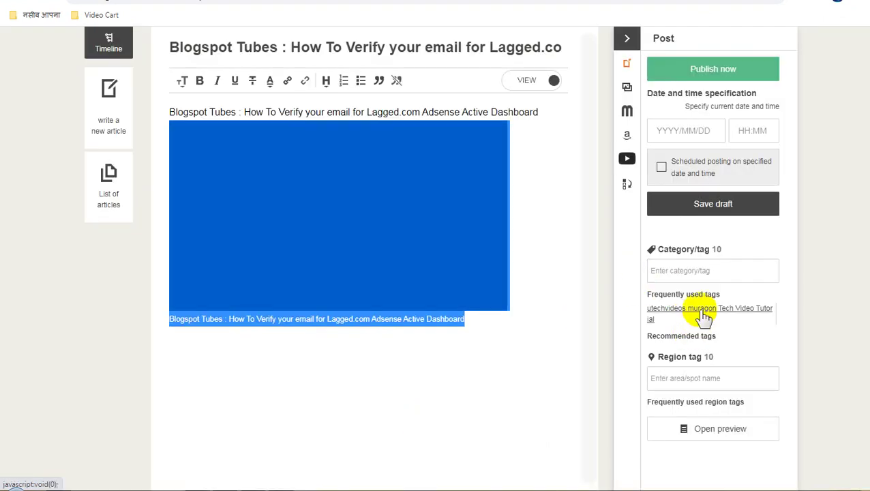
Tag the Lagged.com email verification article "utechvideos muragon Tech Video Tutorial" and publish it immediately
{"action": "left_click", "coordinate": [704, 315]}
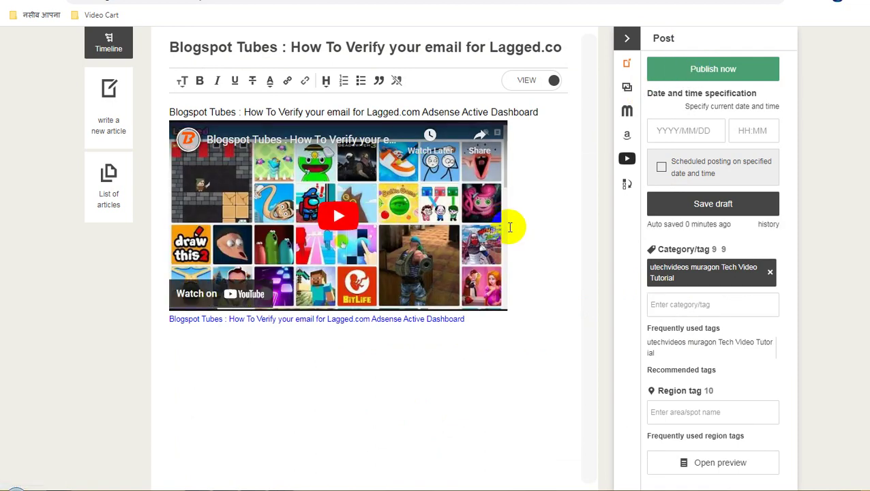
{"action": "left_click", "coordinate": [669, 348]}
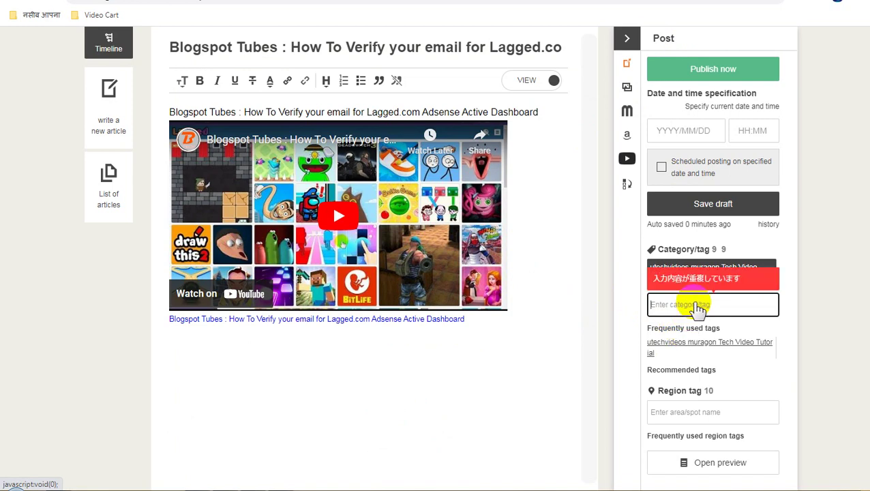
{"action": "left_click", "coordinate": [716, 68]}
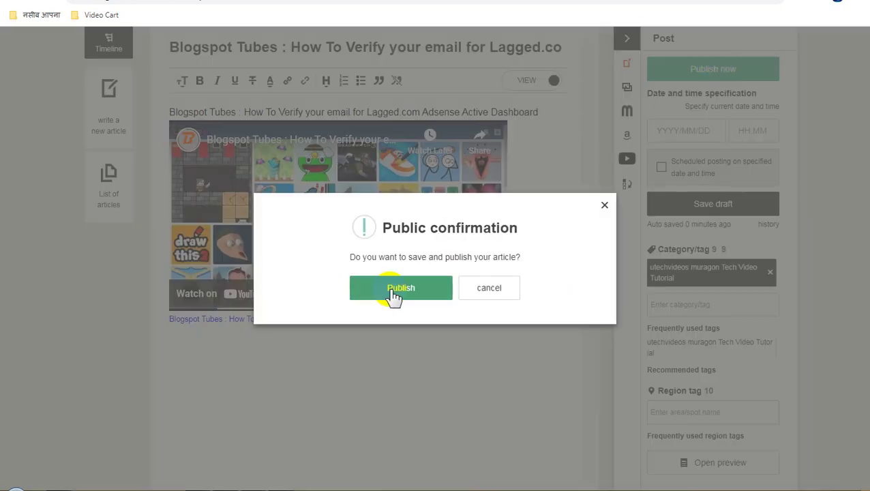
{"action": "left_click", "coordinate": [390, 295]}
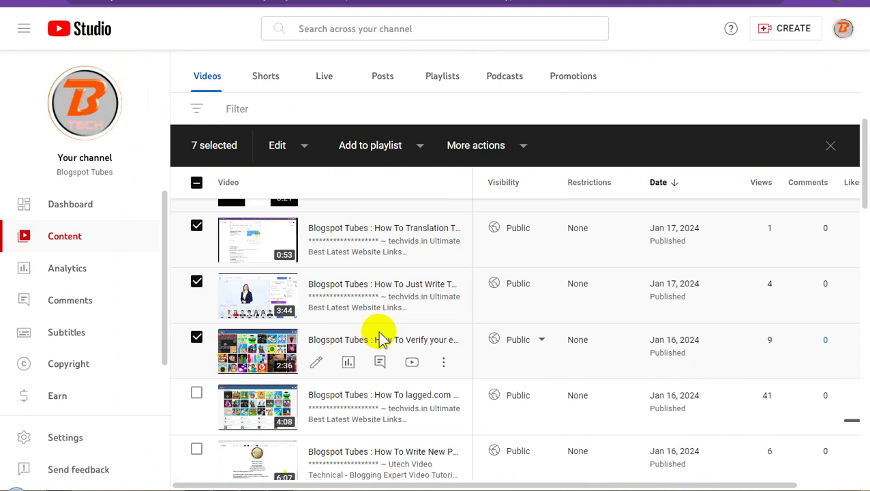
Switch to YouTube Studio, mark the 4:08 lagged.com adsense approval video as selected and copy its title from the title and description editor
{"action": "scroll", "coordinate": [382, 338], "scroll_direction": "down", "scroll_amount": 3}
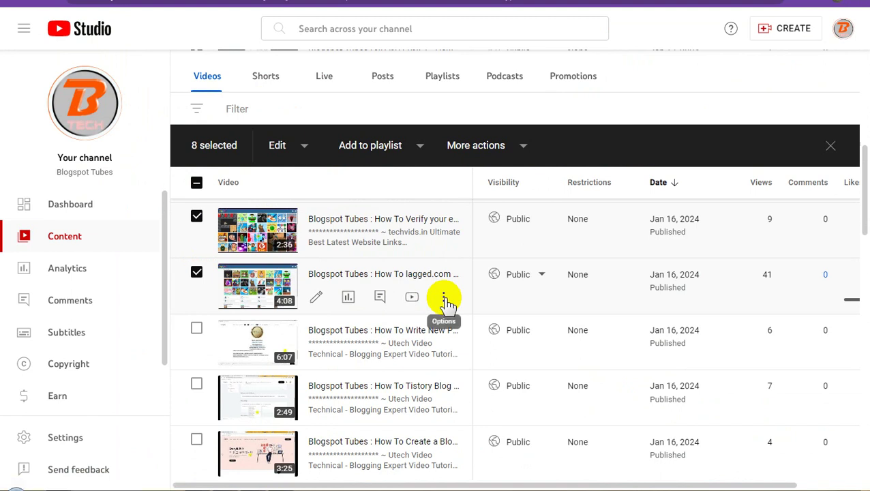
{"action": "left_click", "coordinate": [444, 298]}
{"action": "left_click", "coordinate": [442, 304]}
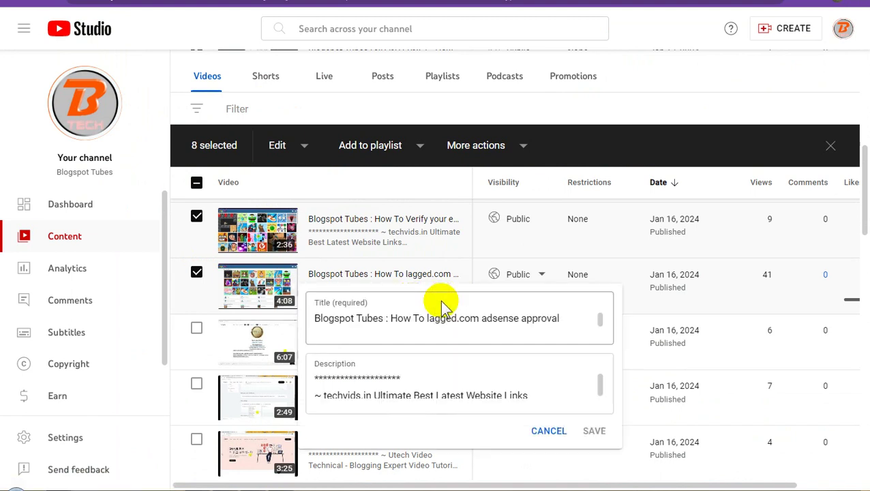
{"action": "left_click", "coordinate": [414, 317]}
{"action": "key", "text": "ctrl+a"}
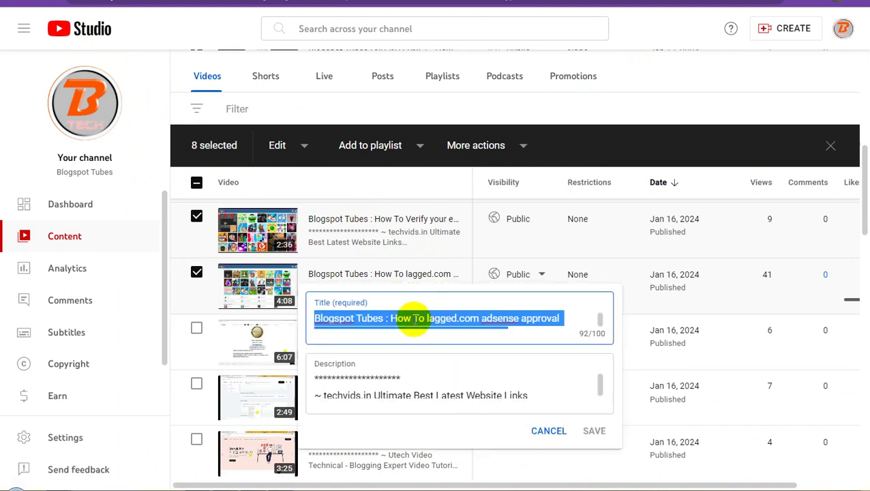
In a new Muragon article, enter "Blogspot Tubes : How To lagged.com adsense approval Adsense Active Dashboard Without Website" as title and body text
{"action": "left_click", "coordinate": [287, 489]}
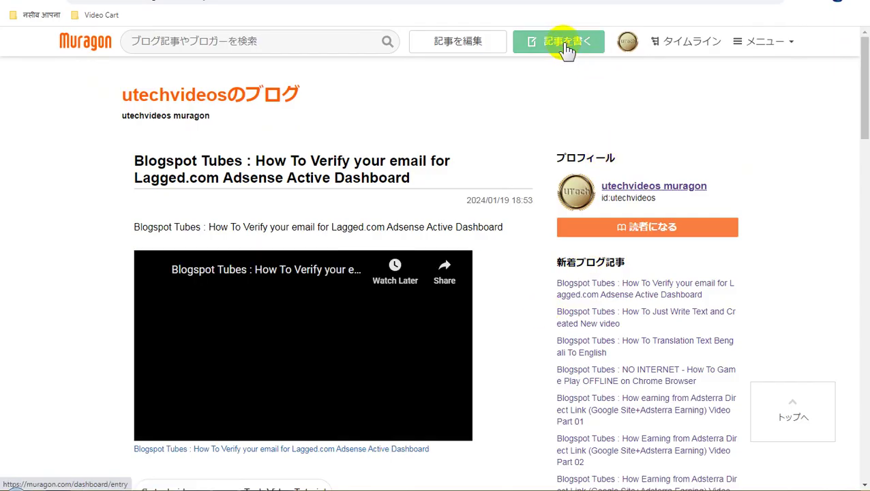
{"action": "left_click", "coordinate": [566, 44]}
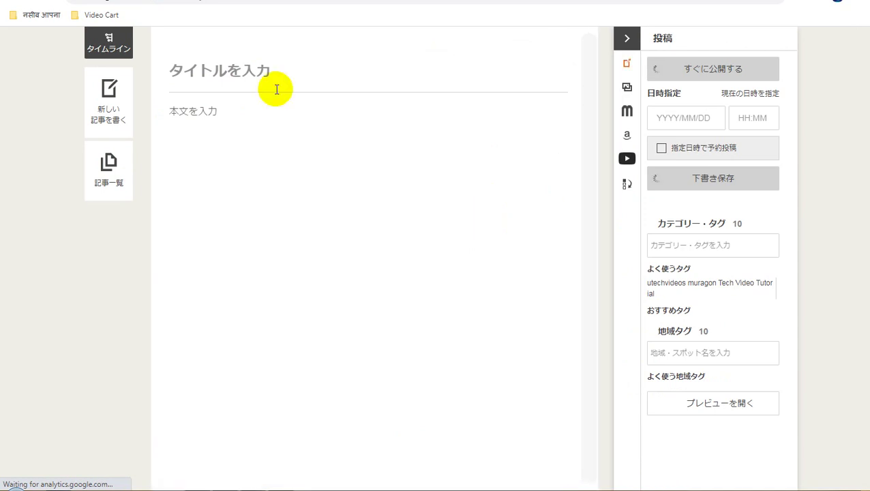
{"action": "left_click", "coordinate": [291, 73]}
{"action": "key", "text": "ctrl+v"}
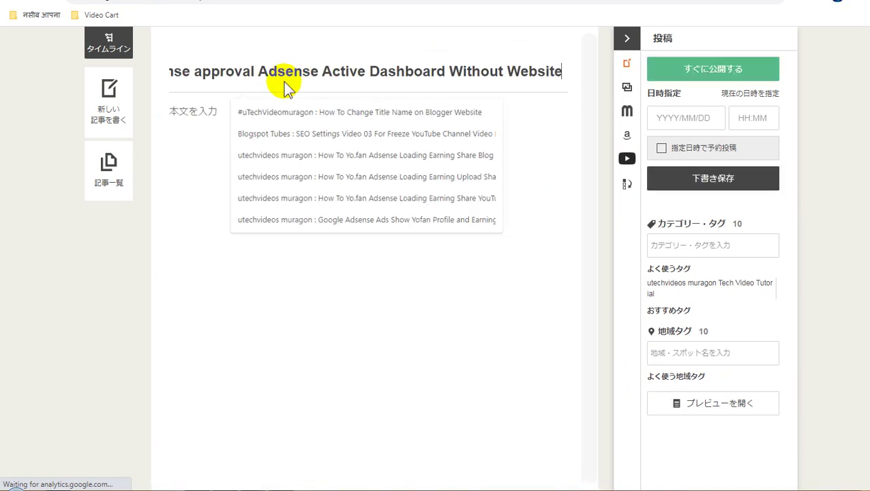
{"action": "left_click", "coordinate": [219, 112]}
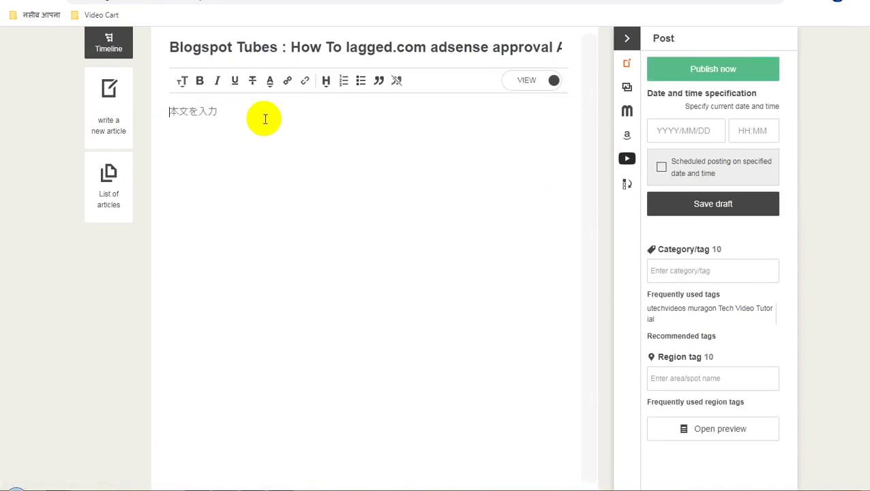
{"action": "type", "text": "Blogspot Tubes : How To lagged.com adsense approval Adsense Active Dashboard Without Website"}
{"action": "key", "text": "Return"}
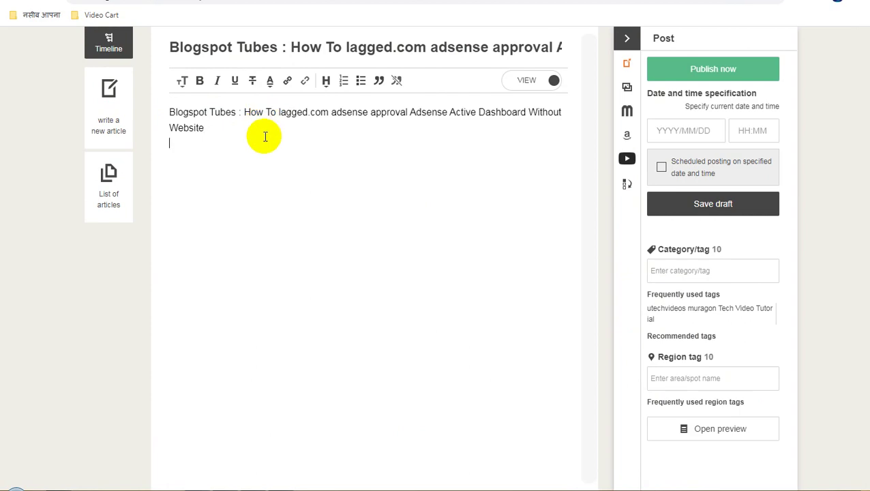
{"action": "key", "text": "alt+Tab"}
{"action": "left_click", "coordinate": [688, 58]}
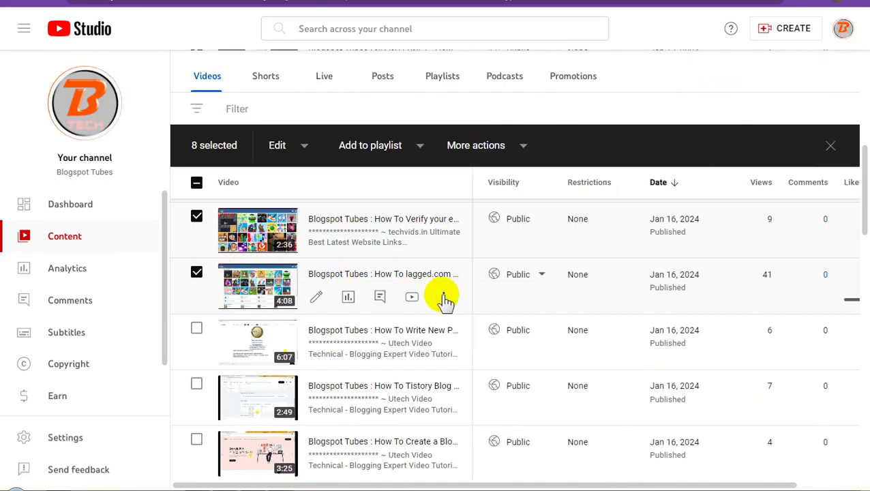
{"action": "left_click", "coordinate": [444, 299]}
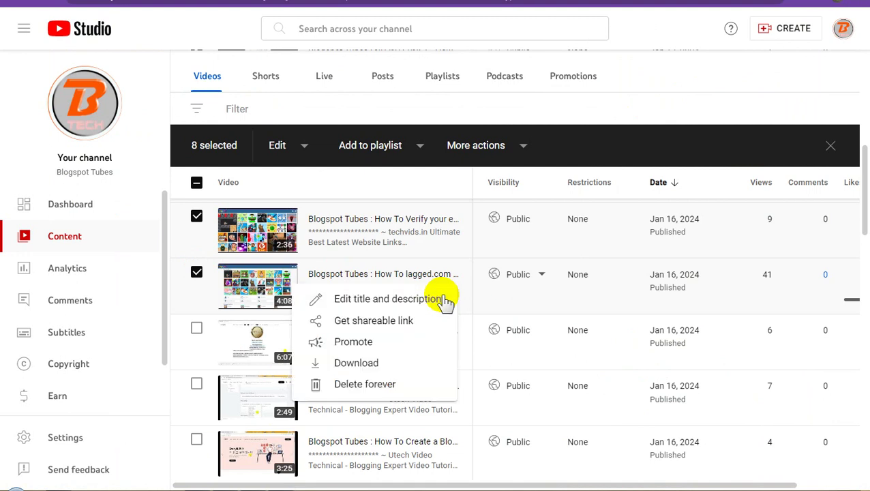
{"action": "left_click", "coordinate": [378, 324]}
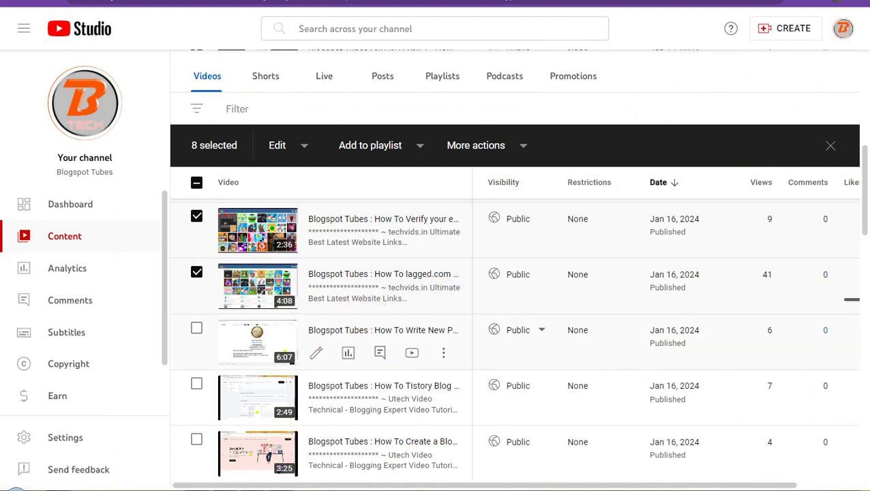
{"action": "key", "text": "alt+Tab"}
{"action": "type", "text": "https://youtu.be/JUwXeTI76fU"}
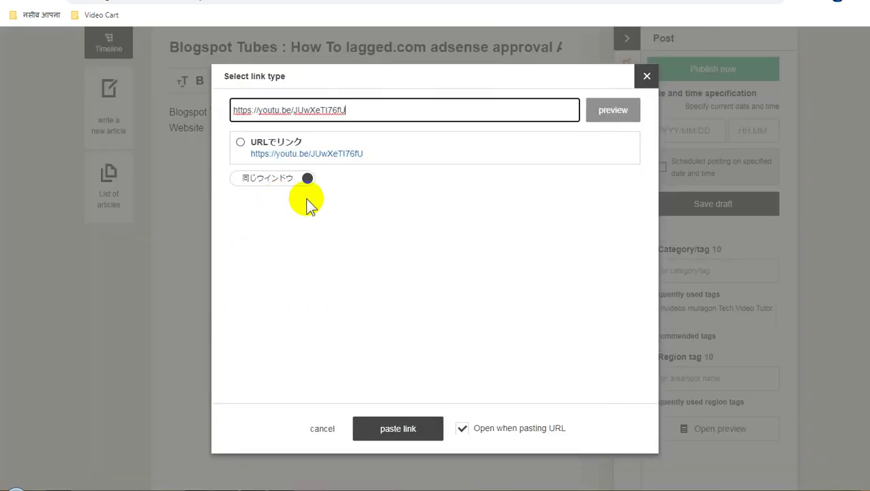
{"action": "left_click", "coordinate": [413, 430]}
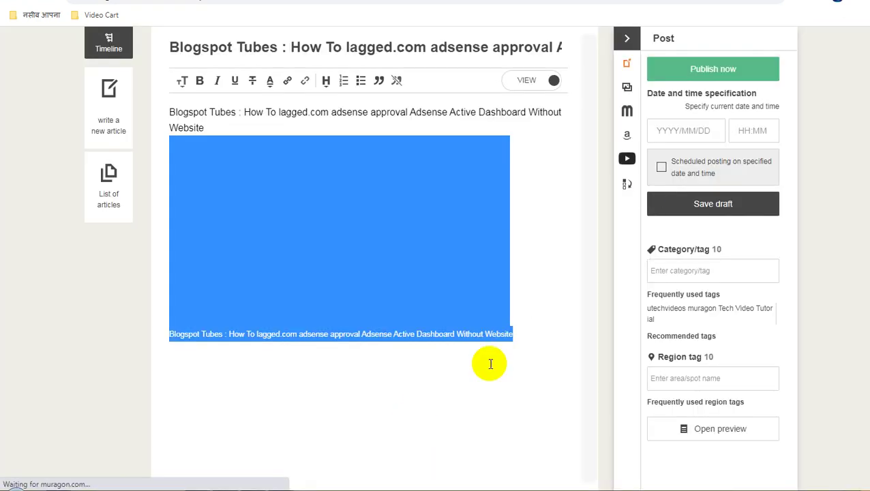
Tag the lagged.com adsense approval article "utechvideos muragon Tech Video Tutorial" and publish it immediately
{"action": "left_click", "coordinate": [703, 315]}
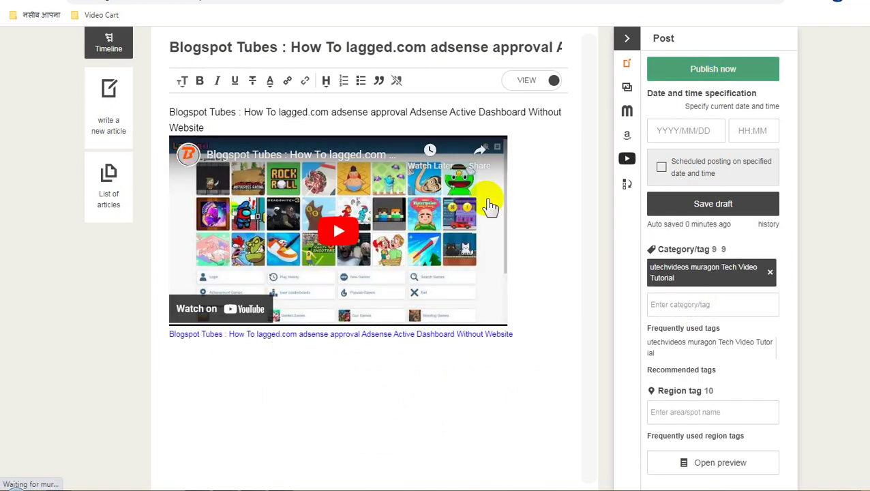
{"action": "left_click", "coordinate": [706, 74]}
{"action": "left_click", "coordinate": [409, 288]}
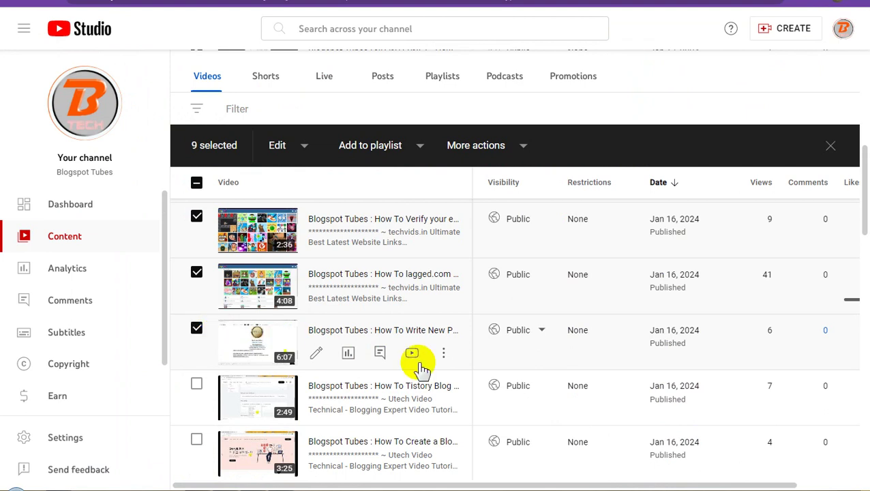
In YouTube Studio, copy the title of the 6:07 "How To Write New Post" video from its title and description editor
{"action": "left_click", "coordinate": [444, 356]}
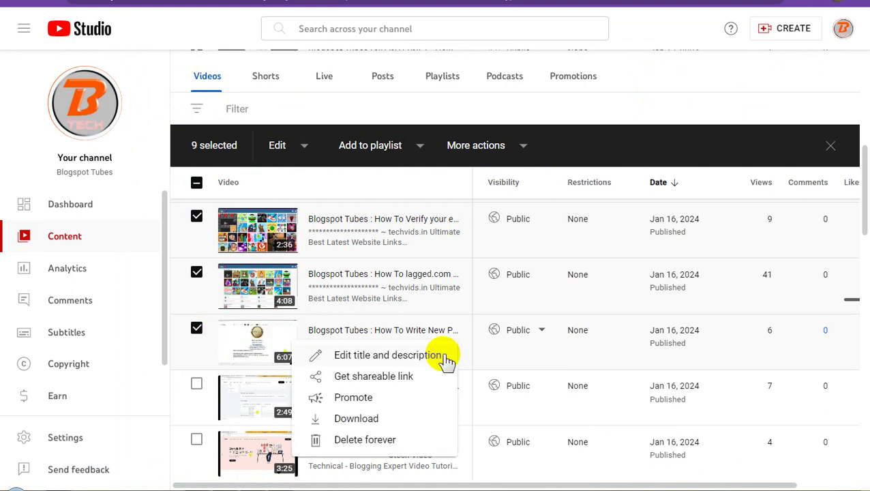
{"action": "left_click", "coordinate": [456, 356]}
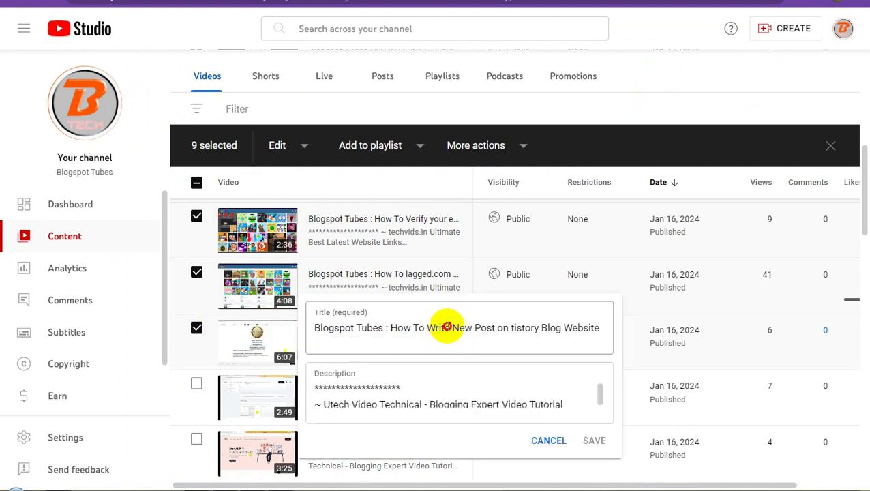
{"action": "left_click", "coordinate": [447, 326]}
{"action": "key", "text": "ctrl+a"}
{"action": "key", "text": "ctrl+c"}
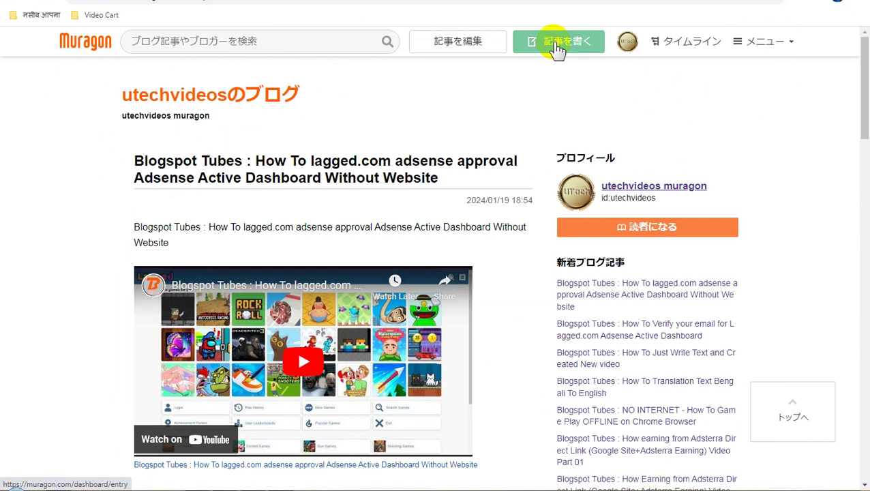
In a new Muragon article, enter "Blogspot Tubes : How To Write New Post on tistory Blog Website" as both title and body text
{"action": "left_click", "coordinate": [558, 44]}
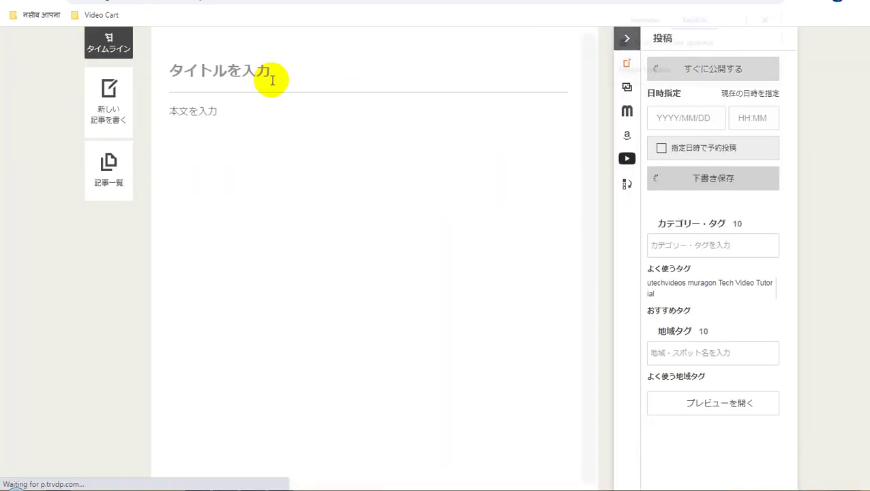
{"action": "left_click", "coordinate": [277, 77]}
{"action": "key", "text": "ctrl+v"}
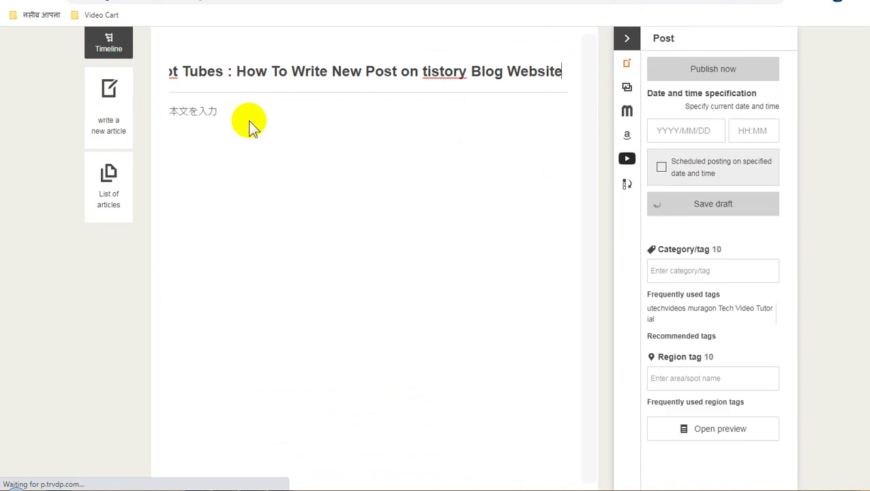
{"action": "left_click", "coordinate": [240, 131]}
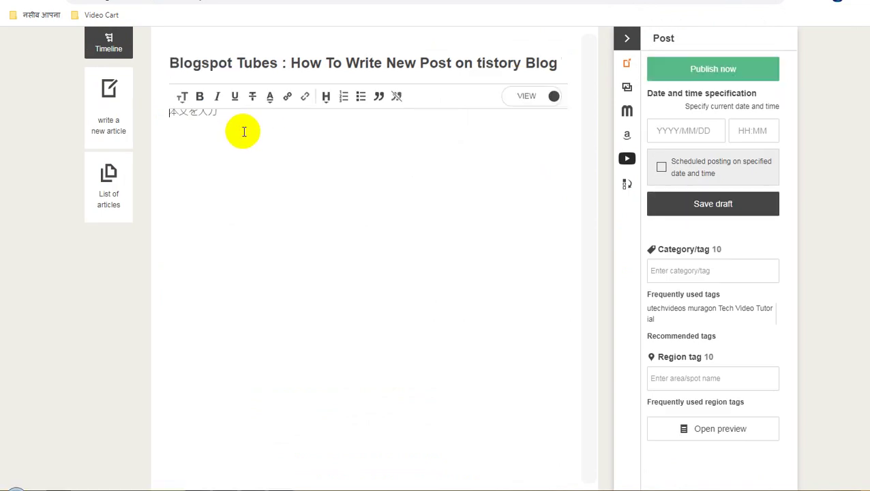
{"action": "key", "text": "ctrl+v"}
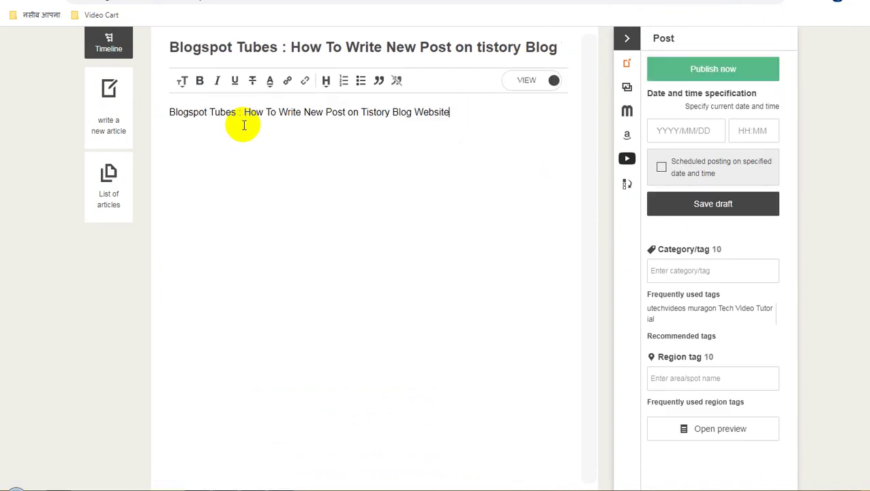
{"action": "mouse_move", "coordinate": [259, 483]}
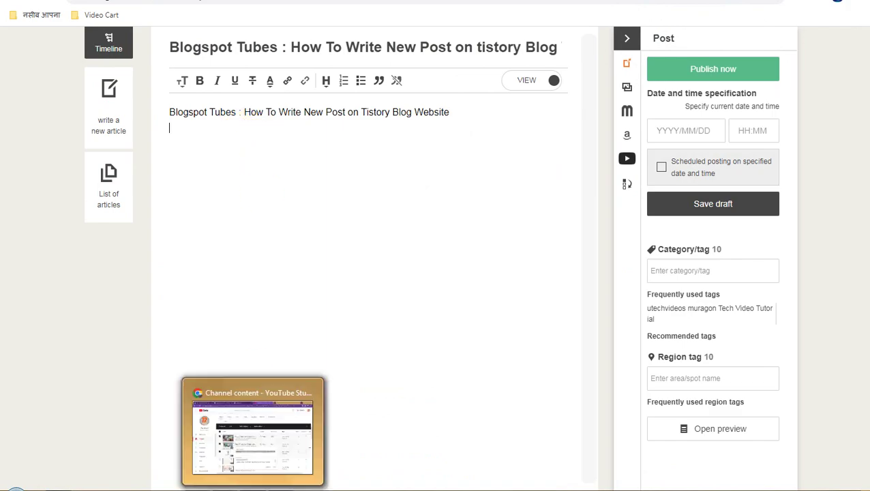
{"action": "left_click", "coordinate": [252, 408]}
{"action": "left_click", "coordinate": [709, 83]}
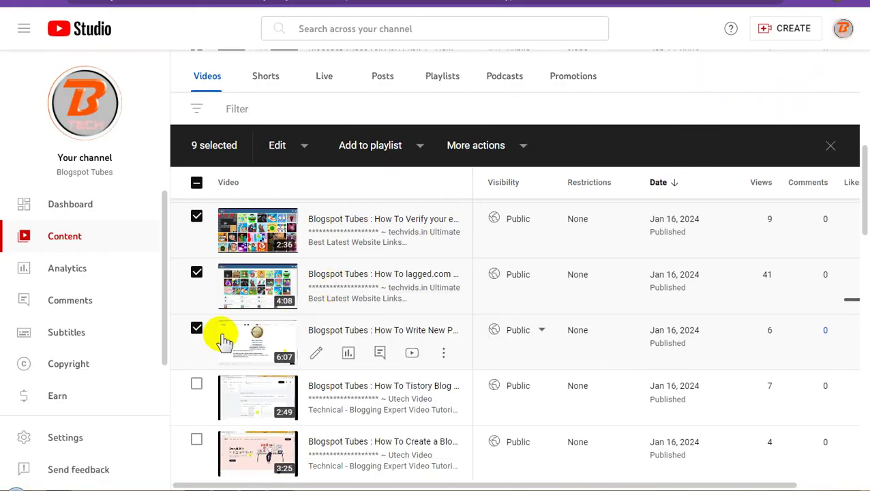
{"action": "left_click", "coordinate": [444, 354]}
{"action": "left_click", "coordinate": [369, 379]}
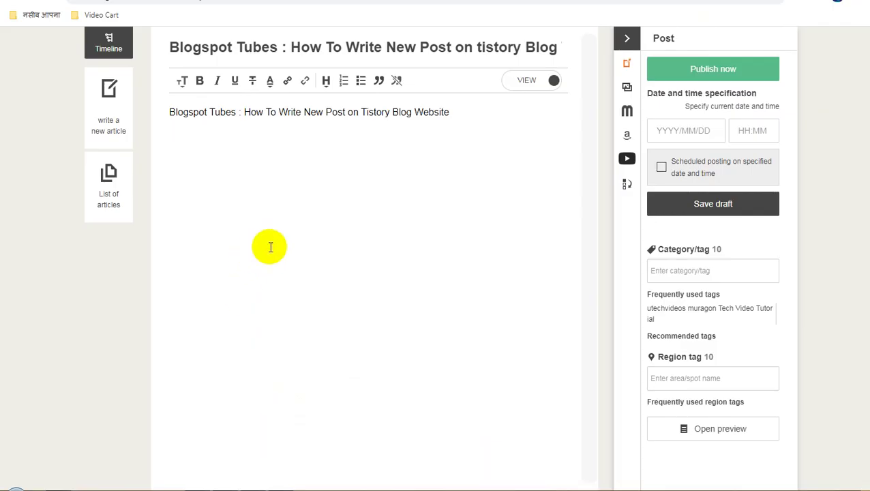
{"action": "type", "text": "https://youtu.be/lrl8mnOG70o"}
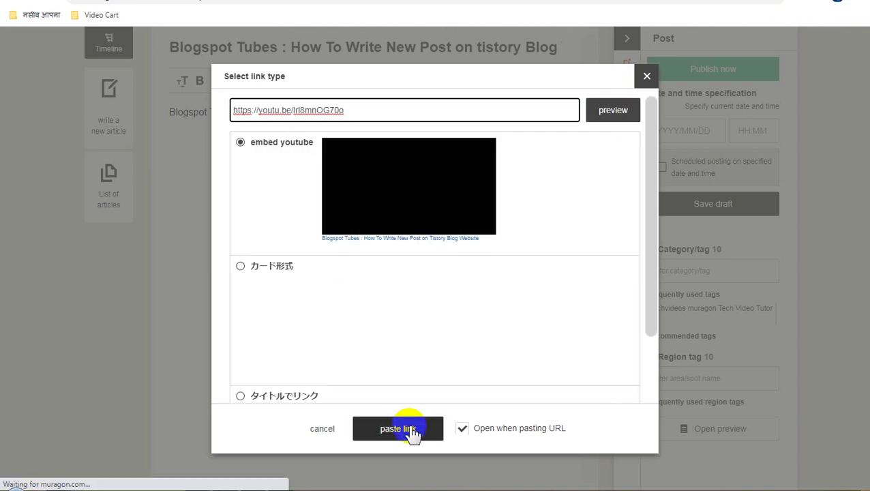
{"action": "left_click", "coordinate": [409, 429]}
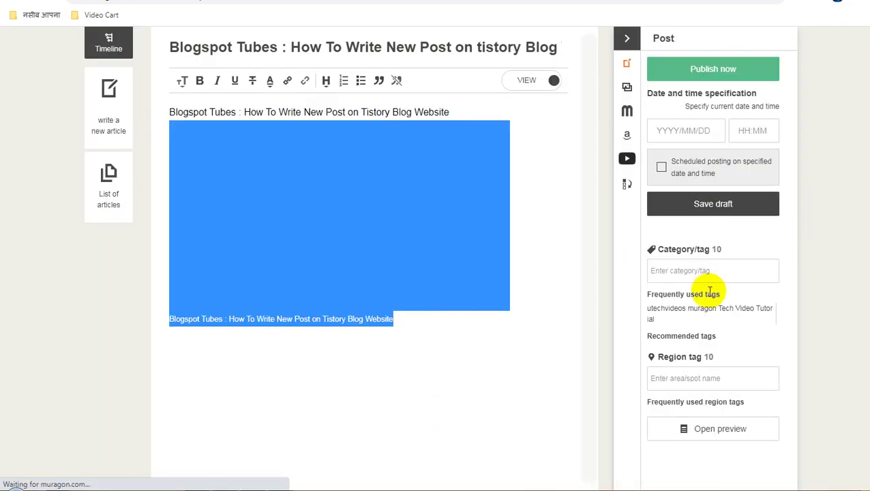
Tag the "How To Write New Post" article "utechvideos muragon Tech Video Tutorial" and publish it immediately
{"action": "left_click", "coordinate": [688, 307]}
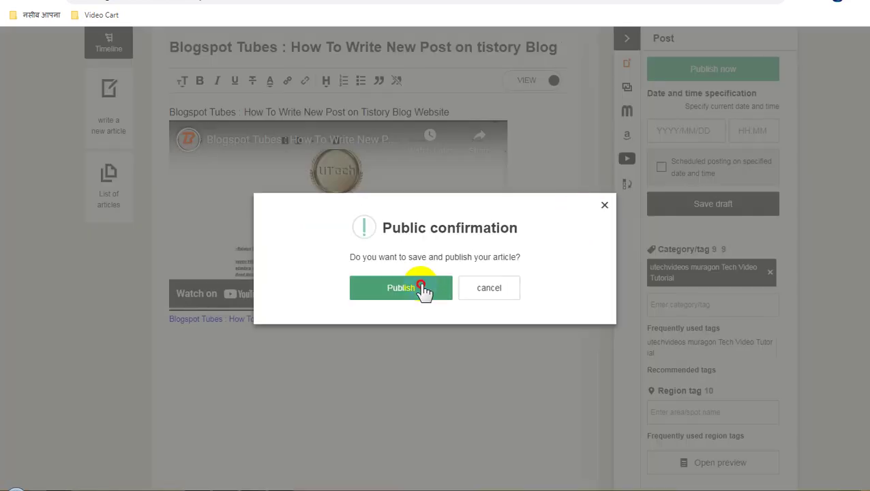
{"action": "left_click", "coordinate": [418, 286]}
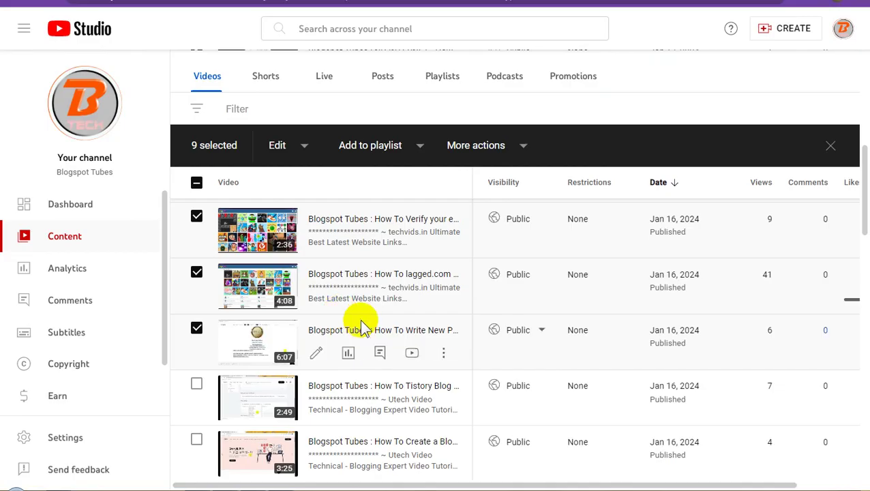
In YouTube Studio, mark the 2:49 "How To Tistory Blog Settings" video as selected and copy its title from the title and description editor
{"action": "scroll", "coordinate": [366, 327], "scroll_direction": "down", "scroll_amount": 1}
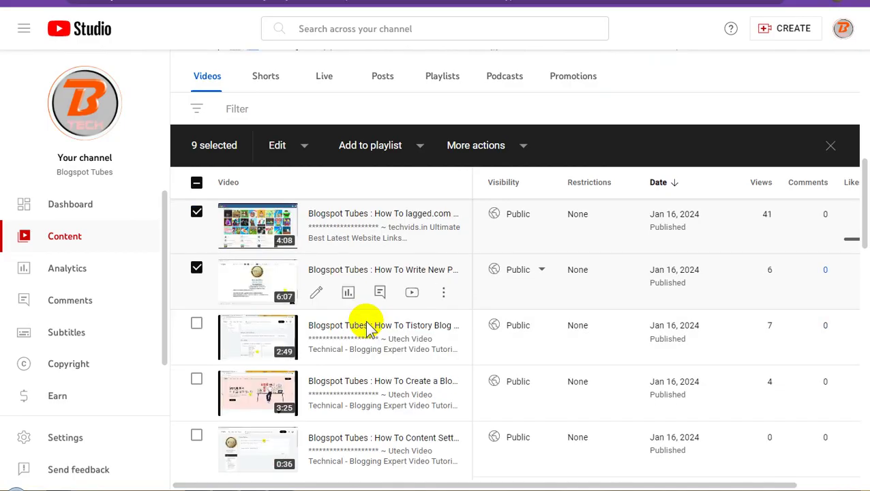
{"action": "left_click", "coordinate": [196, 325]}
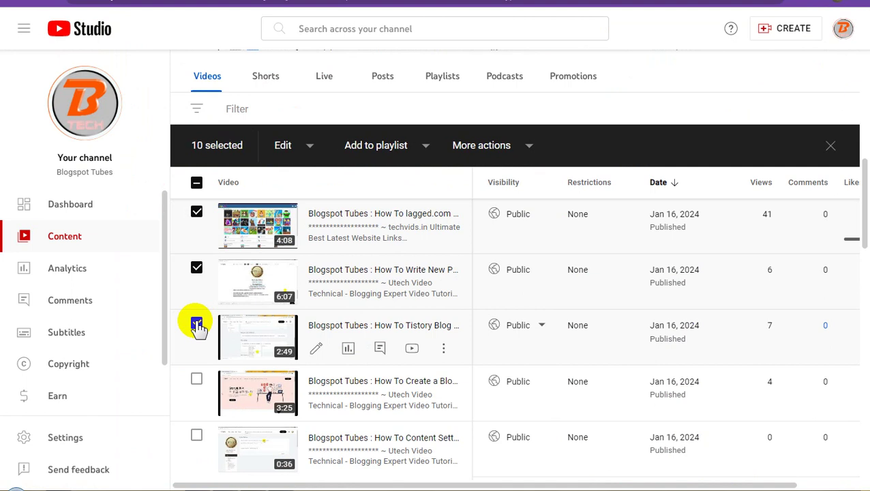
{"action": "left_click", "coordinate": [444, 350]}
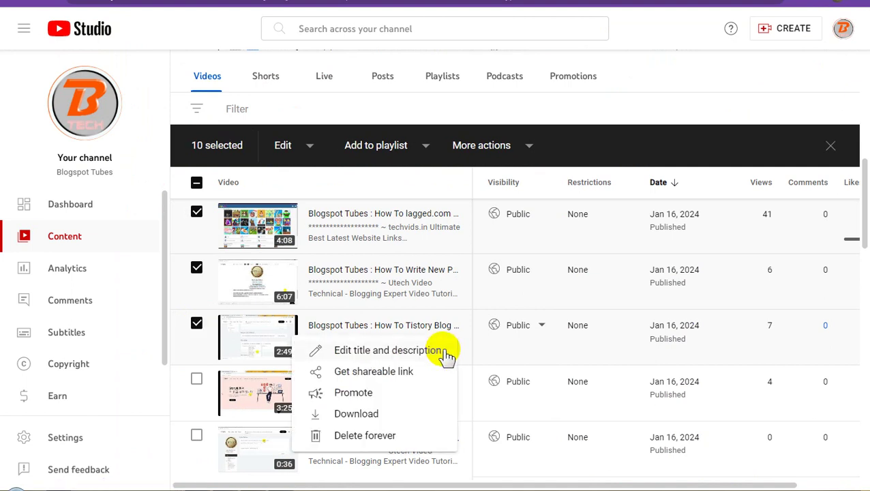
{"action": "left_click", "coordinate": [481, 351]}
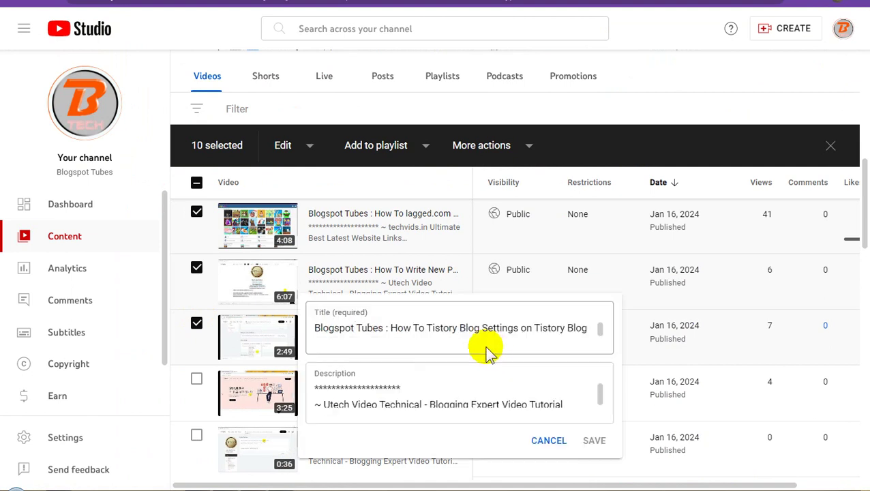
{"action": "triple_click", "coordinate": [441, 330]}
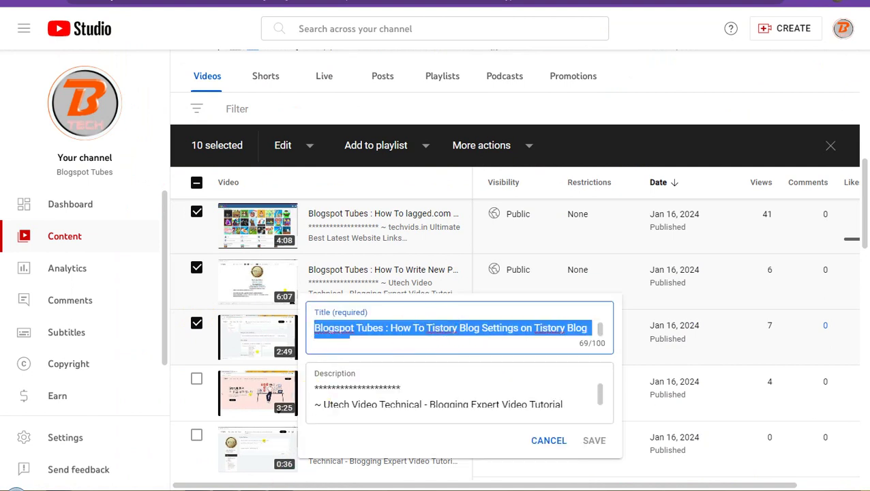
In a new Muragon article, enter "Blogspot Tubes : How To Tistory Blog Settings on Tistory Blog Website" as both title and body text
{"action": "left_click", "coordinate": [297, 489]}
{"action": "left_click", "coordinate": [560, 41]}
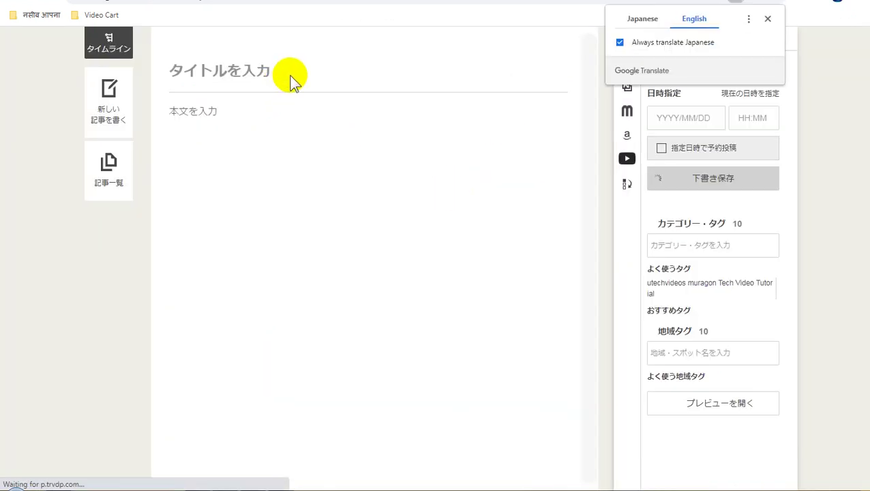
{"action": "left_click", "coordinate": [294, 75]}
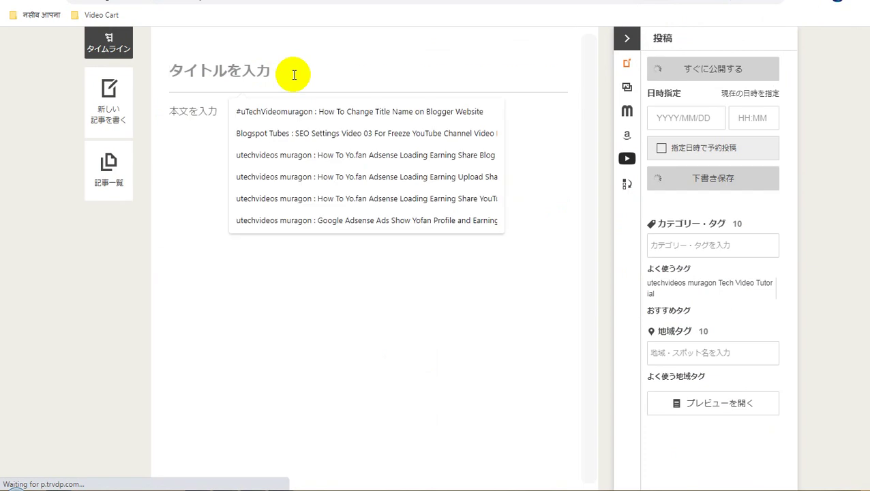
{"action": "type", "text": "Blogspot Tubes : How To Tistory Blog Settings on Tistory Blog Website"}
{"action": "left_click", "coordinate": [257, 138]}
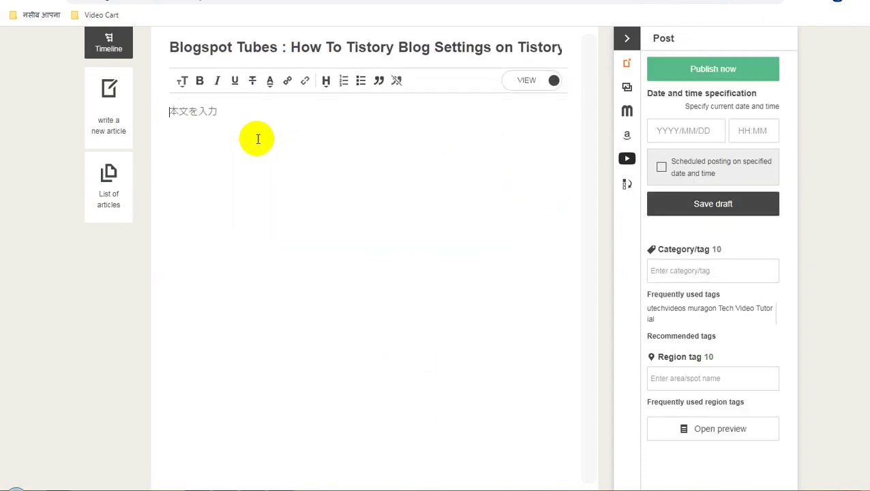
{"action": "type", "text": "Blogspot Tubes : How To Tistory Blog Settings on Tistory Blog Website"}
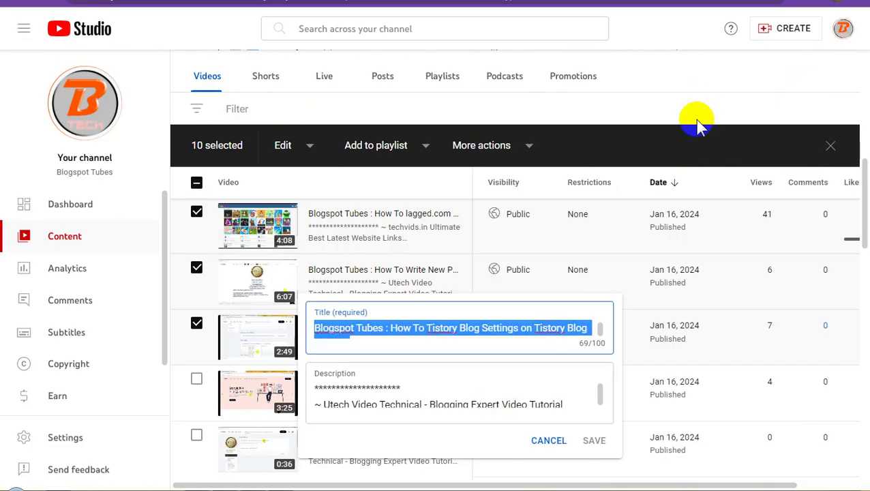
{"action": "left_click", "coordinate": [708, 84]}
{"action": "mouse_move", "coordinate": [436, 349]}
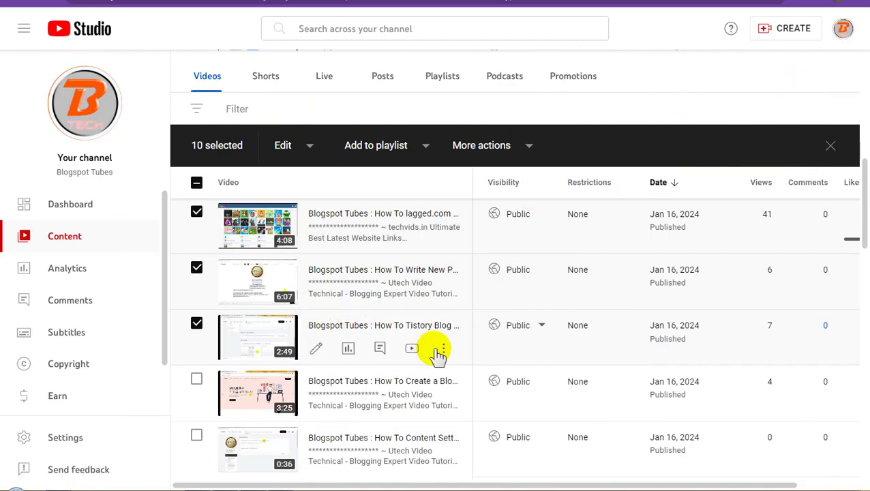
{"action": "left_click", "coordinate": [444, 349]}
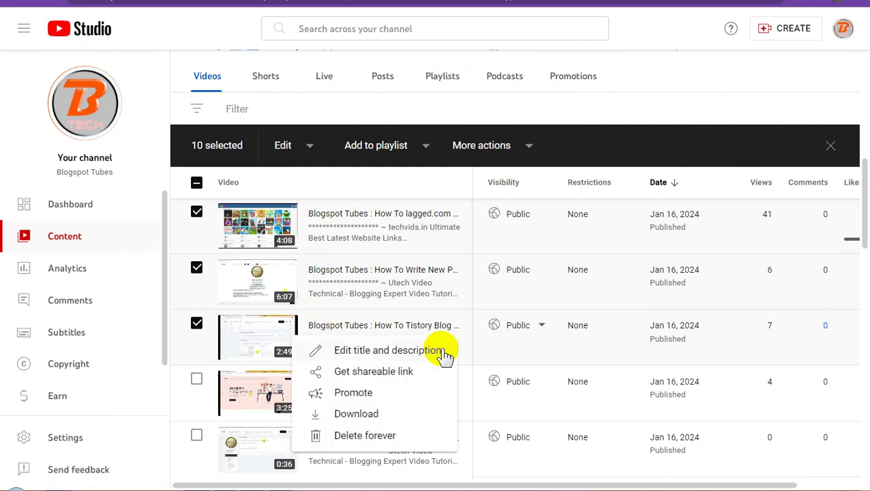
{"action": "left_click", "coordinate": [360, 371]}
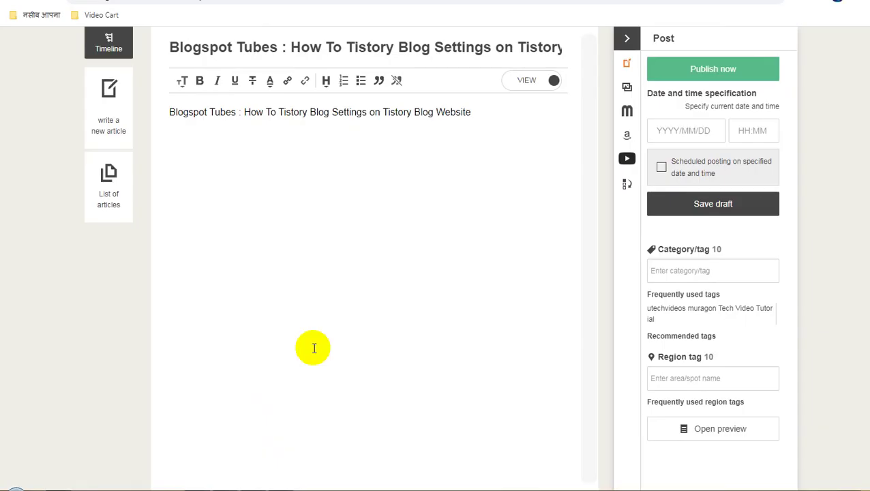
{"action": "type", "text": "https://youtu.be/VwSpLiR0RcM"}
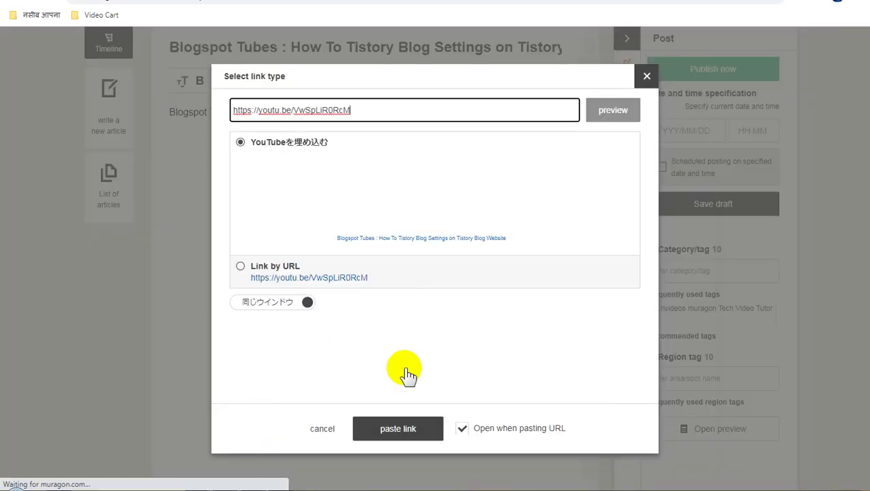
{"action": "left_click", "coordinate": [417, 429]}
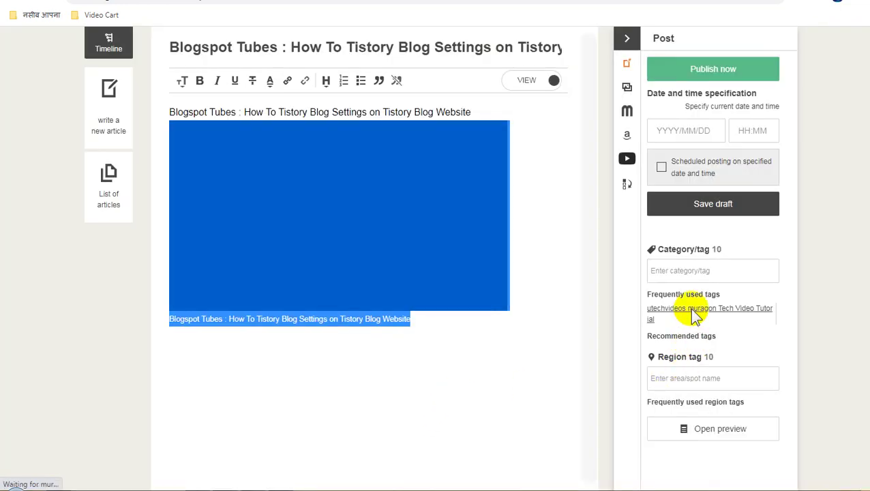
Tag the Tistory Blog Settings article "utechvideos muragon Tech Video Tutorial" and publish it immediately
{"action": "left_click", "coordinate": [696, 313]}
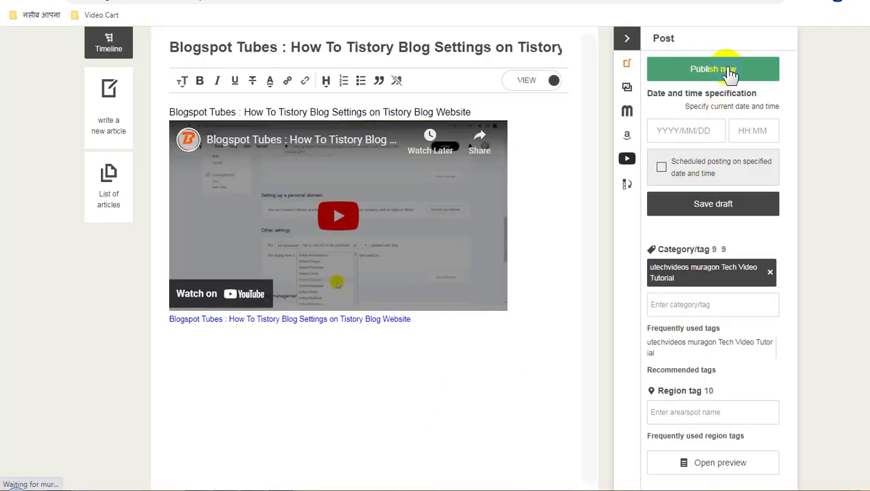
{"action": "left_click", "coordinate": [727, 69]}
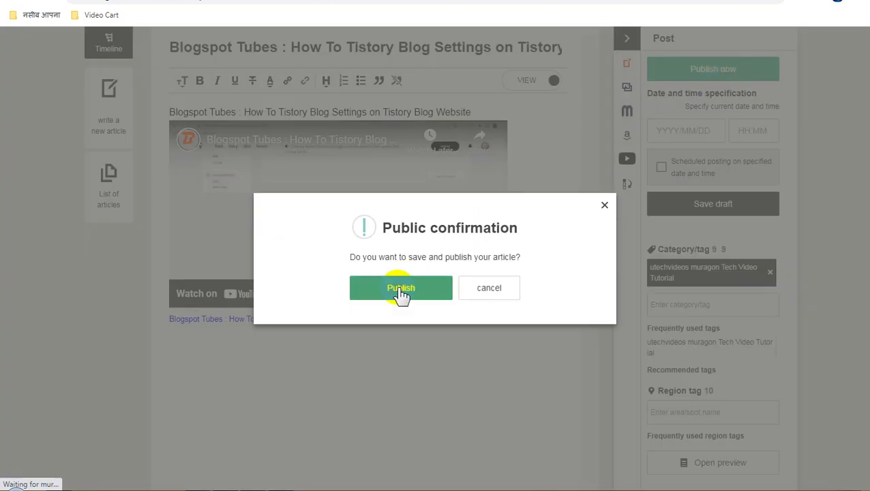
{"action": "left_click", "coordinate": [398, 290]}
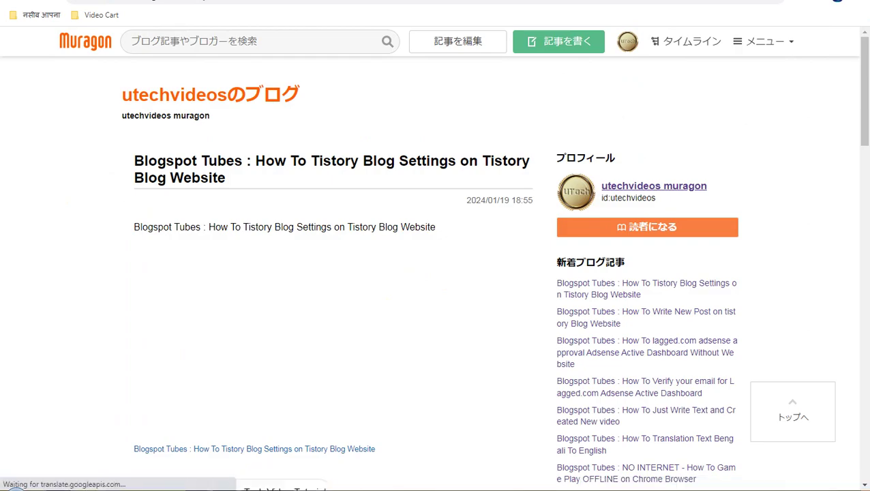
In YouTube Studio, mark the 3:25 "How To Create a Blog Website" video as selected and copy its title from the title and description editor
{"action": "mouse_move", "coordinate": [253, 488]}
{"action": "left_click", "coordinate": [249, 433]}
{"action": "scroll", "coordinate": [326, 322], "scroll_direction": "down", "scroll_amount": 2}
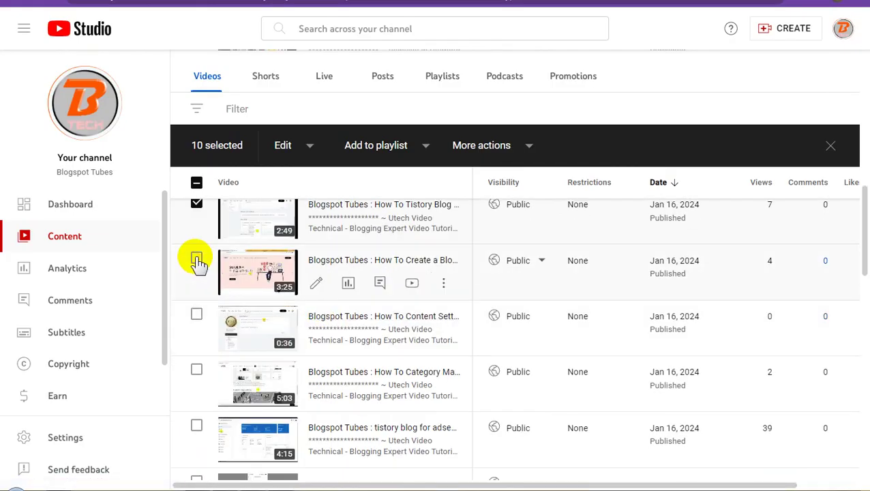
{"action": "left_click", "coordinate": [444, 285]}
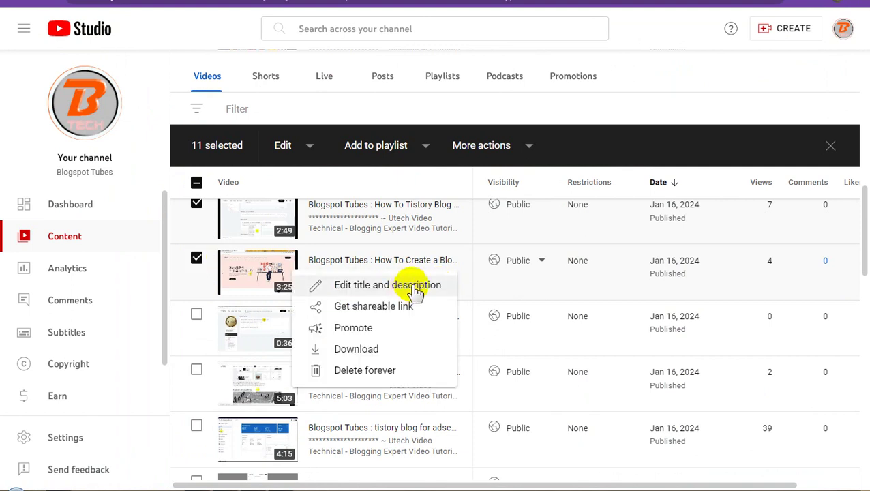
{"action": "left_click", "coordinate": [405, 298]}
{"action": "triple_click", "coordinate": [399, 307]}
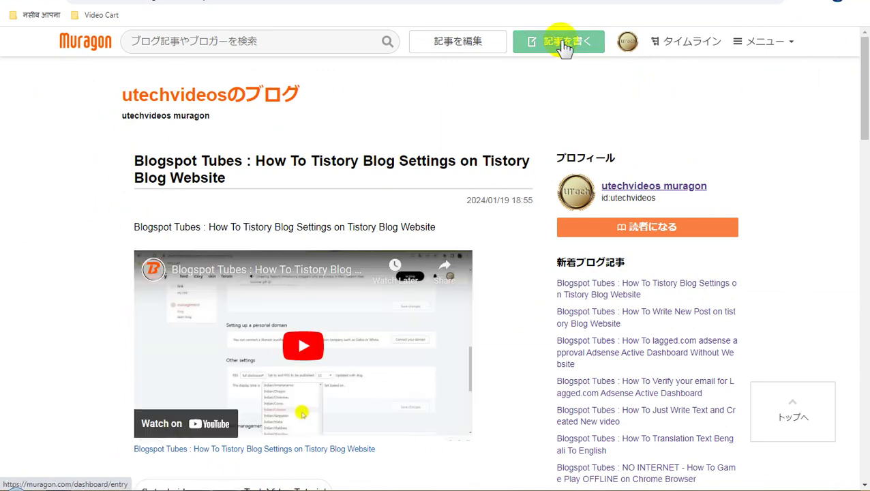
In a new Muragon article, enter "Blogspot Tubes : How To Create a Blog Website on Tistory Blog Korean blog-publishing" as both title and body text
{"action": "left_click", "coordinate": [564, 46]}
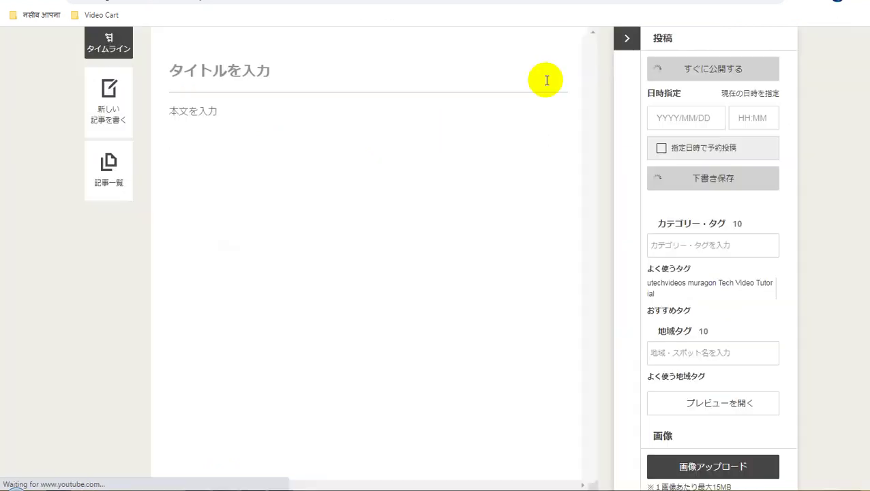
{"action": "left_click", "coordinate": [315, 76]}
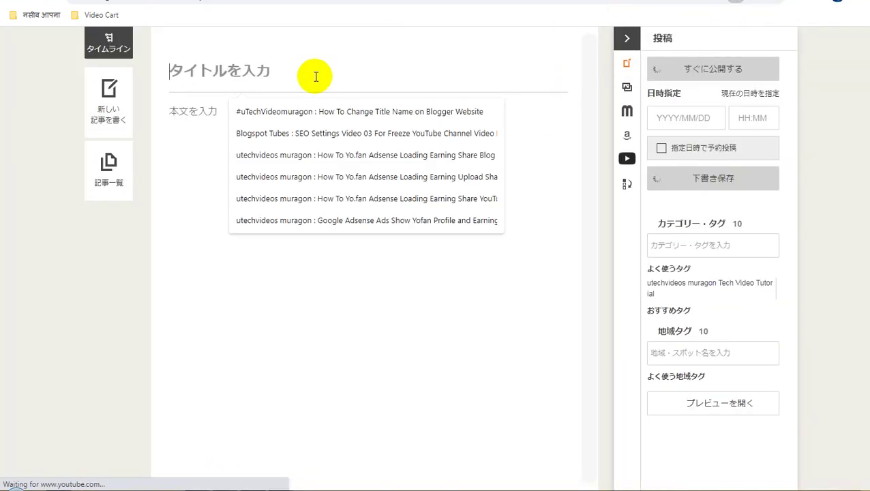
{"action": "key", "text": "ctrl+v"}
{"action": "left_click", "coordinate": [281, 129]}
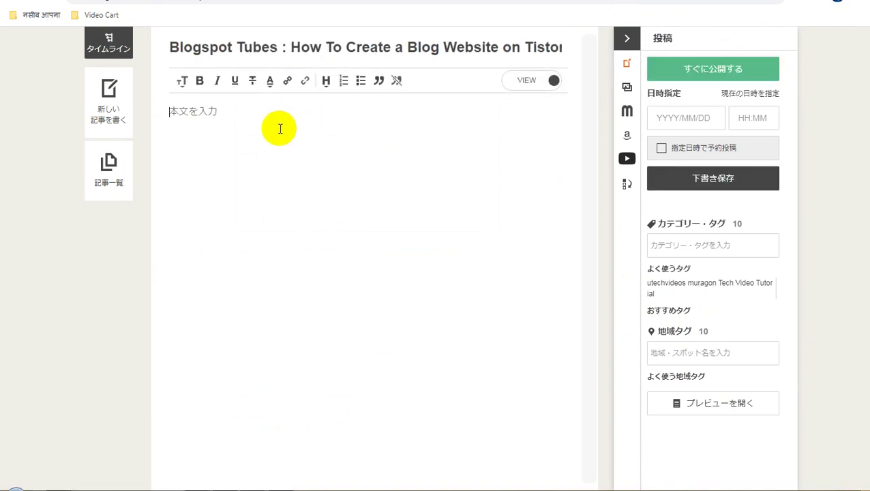
{"action": "type", "text": "Blogspot Tubes : How To Create a Blog Website on Tistory Blog Korean blog-publishing"}
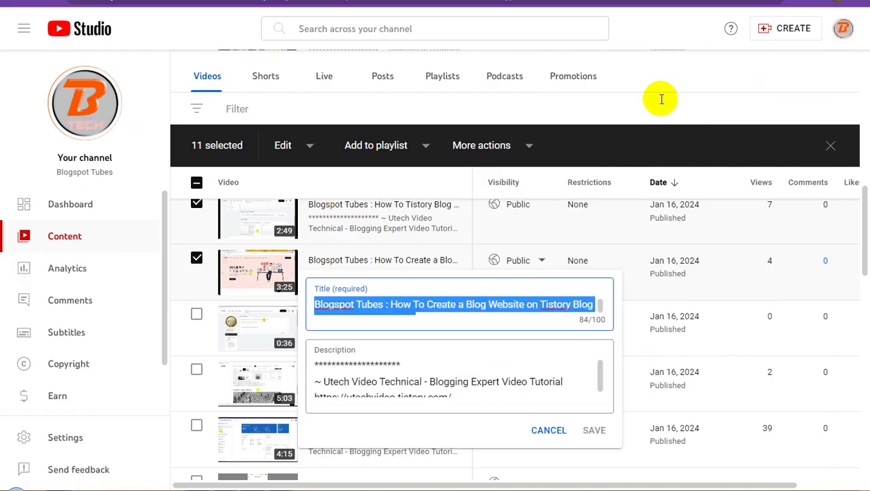
{"action": "left_click", "coordinate": [684, 72]}
{"action": "mouse_move", "coordinate": [444, 285]}
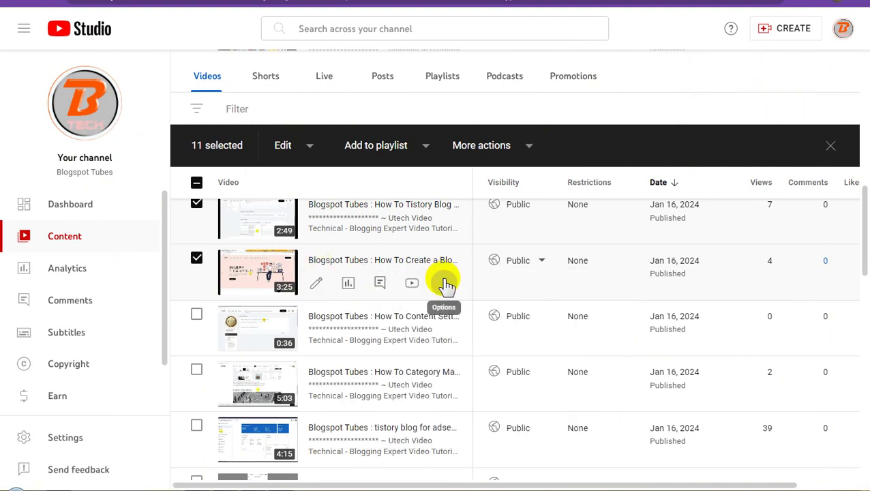
{"action": "left_click", "coordinate": [443, 284]}
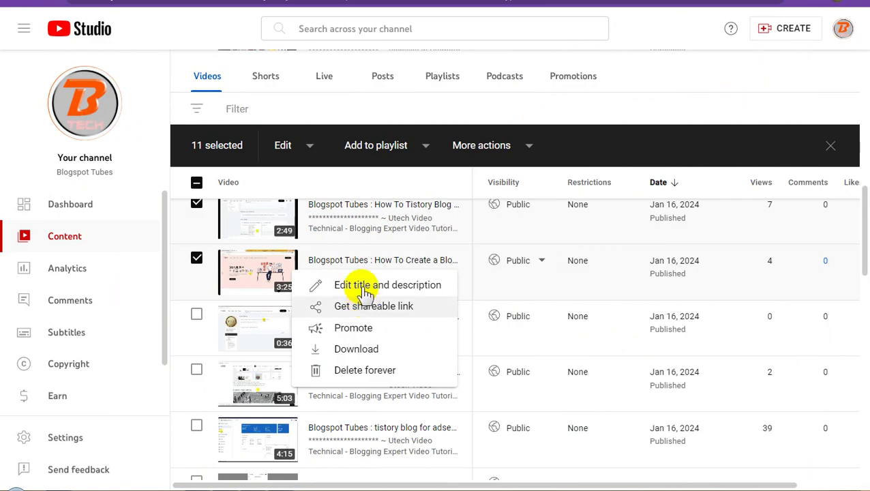
{"action": "left_click", "coordinate": [301, 352]}
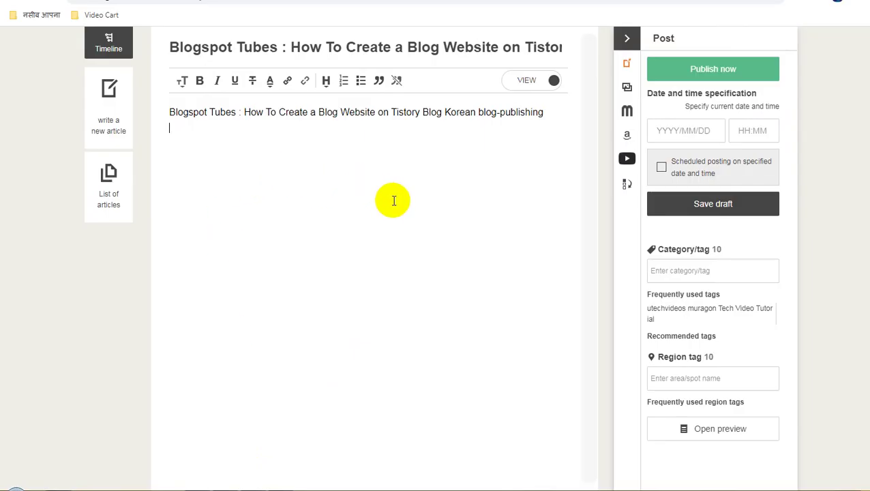
{"action": "type", "text": "https://youtu.be/haE9XngSAkI"}
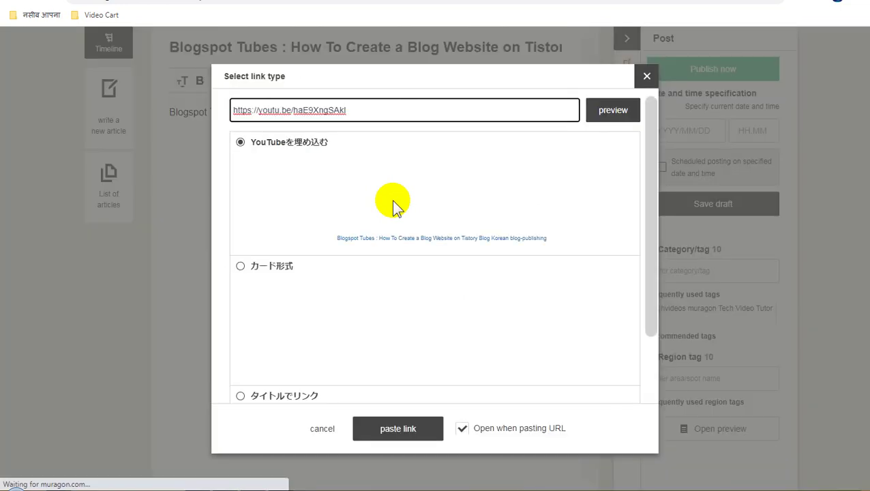
{"action": "left_click", "coordinate": [395, 430]}
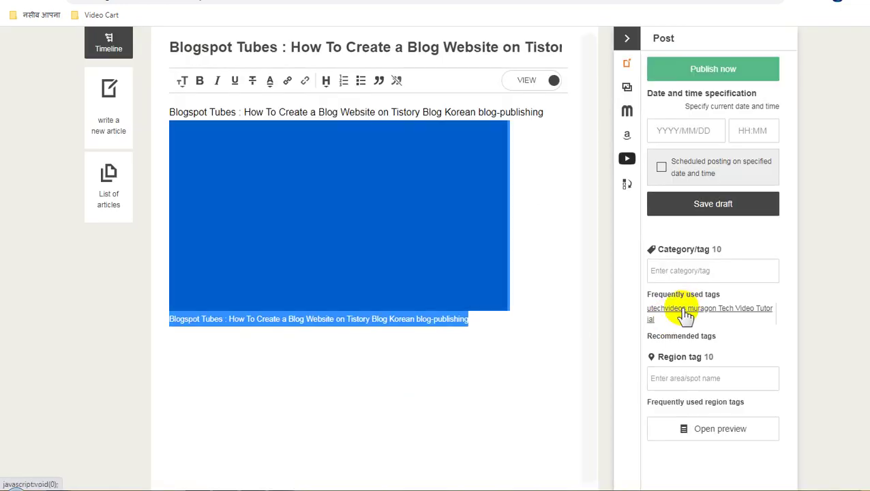
Tag the "How To Create a Blog Website" article "utechvideos muragon Tech Video Tutorial" and publish it immediately
{"action": "left_click", "coordinate": [685, 311]}
{"action": "left_click", "coordinate": [704, 68]}
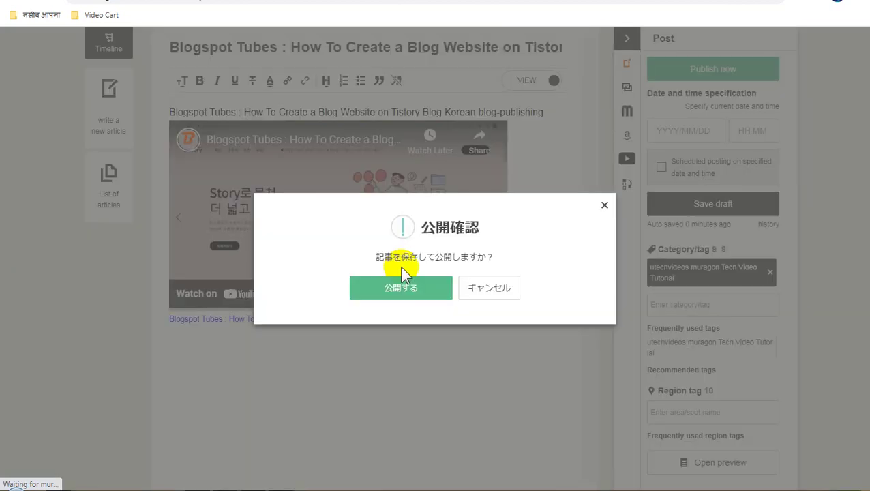
{"action": "left_click", "coordinate": [398, 286]}
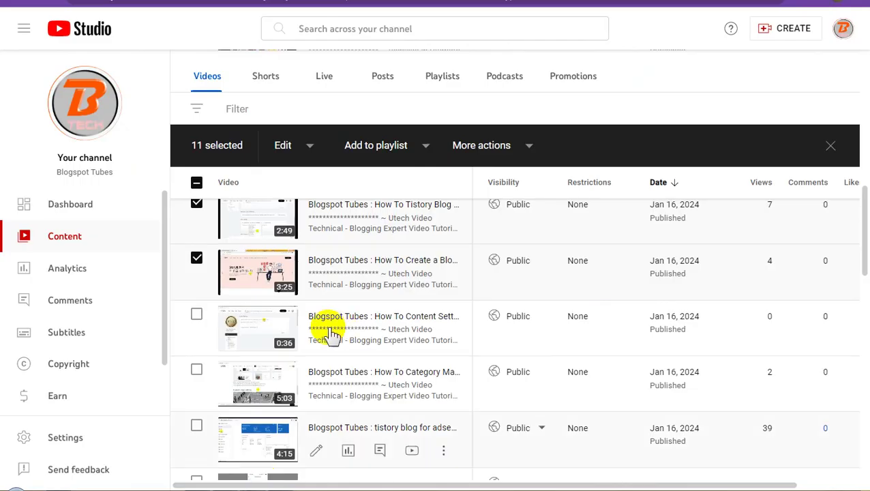
In YouTube Studio, mark the 0:36 "How To Content Settings" video as selected and copy its title from the title and description editor
{"action": "left_click", "coordinate": [197, 314]}
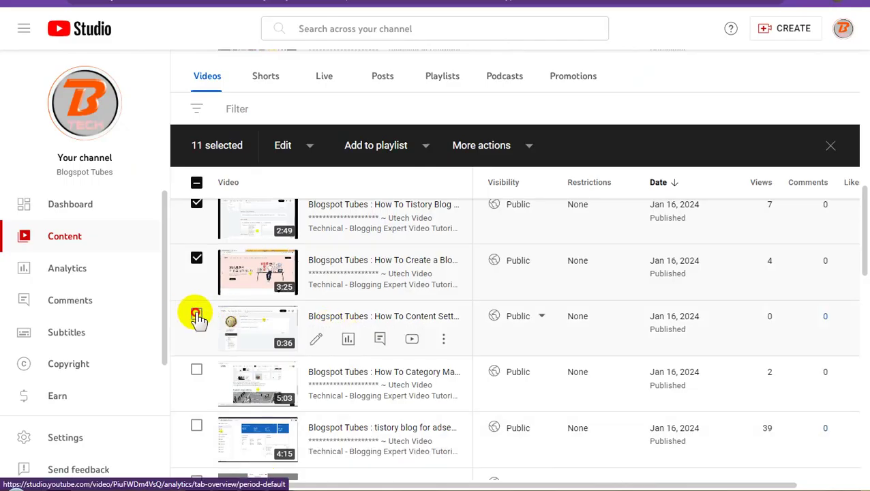
{"action": "left_click", "coordinate": [444, 341]}
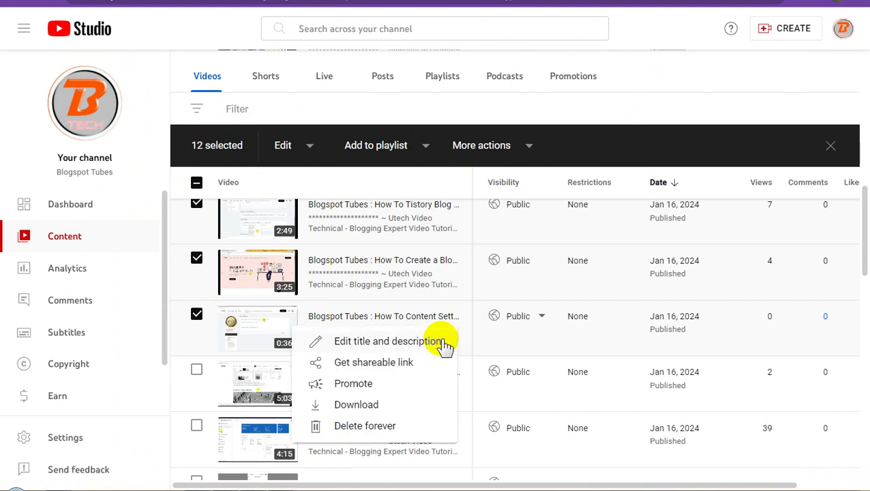
{"action": "left_click", "coordinate": [431, 345]}
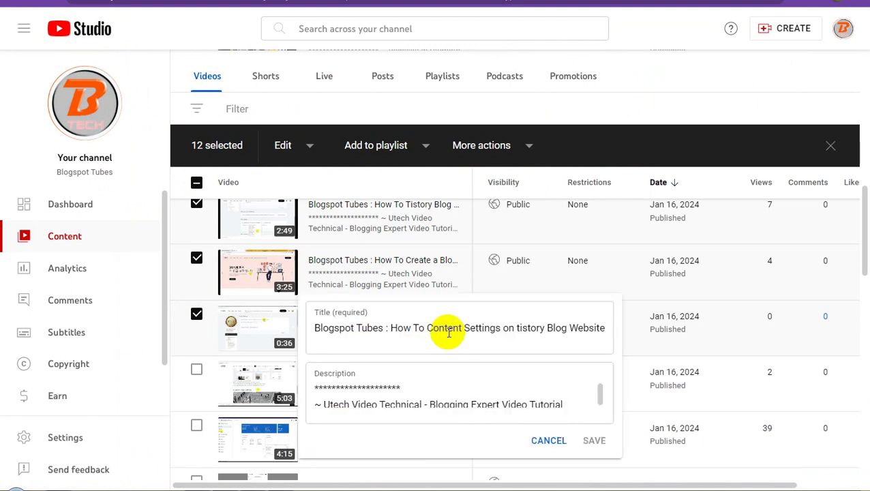
{"action": "left_click", "coordinate": [414, 330]}
{"action": "key", "text": "ctrl+a"}
{"action": "key", "text": "ctrl+c"}
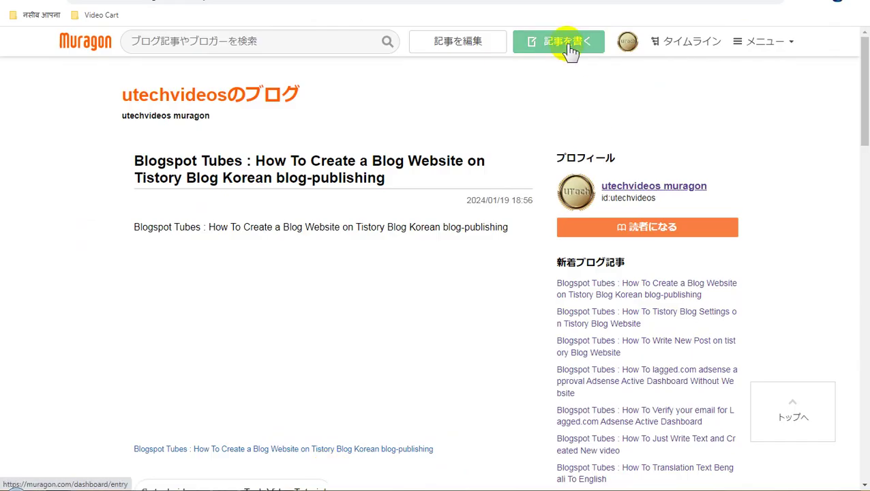
In a new Muragon article, enter "Blogspot Tubes : How To Content Settings on tistory Blog Website" as both title and body text
{"action": "left_click", "coordinate": [569, 42]}
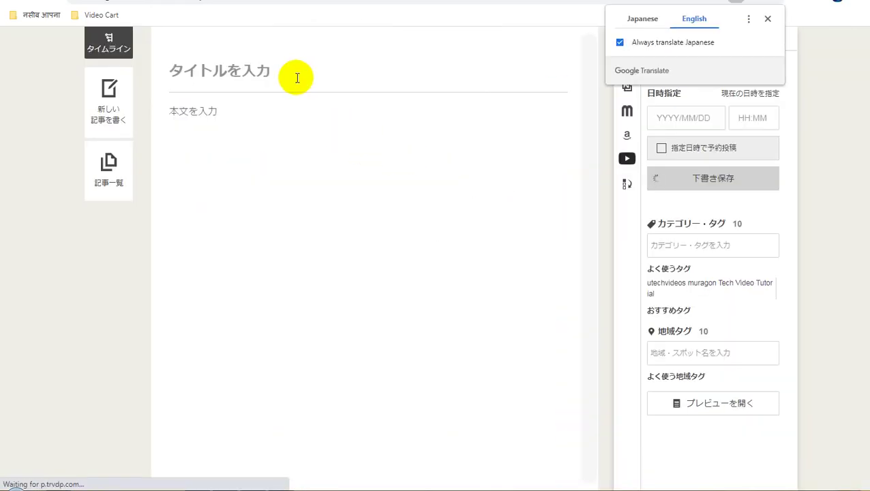
{"action": "left_click", "coordinate": [299, 76]}
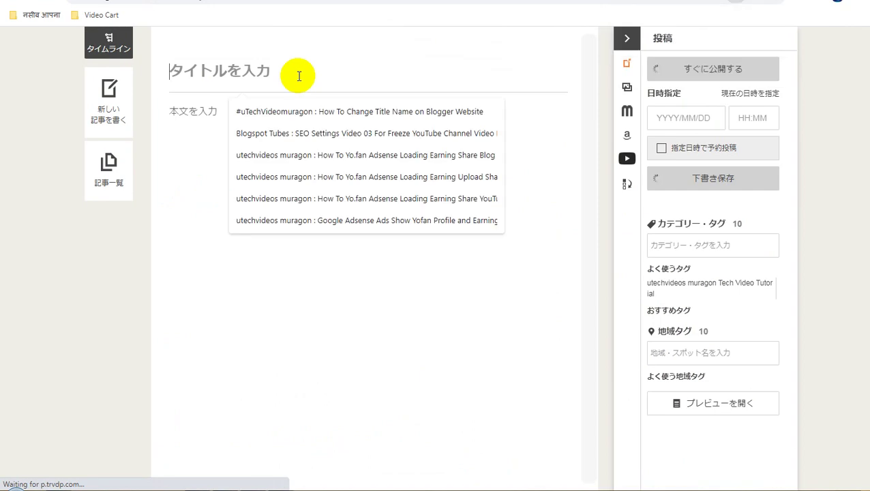
{"action": "key", "text": "ctrl+v"}
{"action": "left_click", "coordinate": [251, 136]}
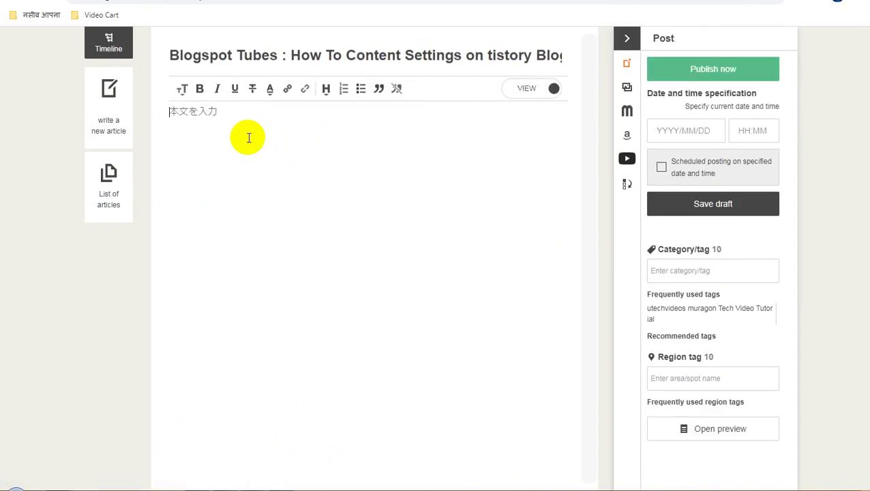
{"action": "key", "text": "ctrl+v"}
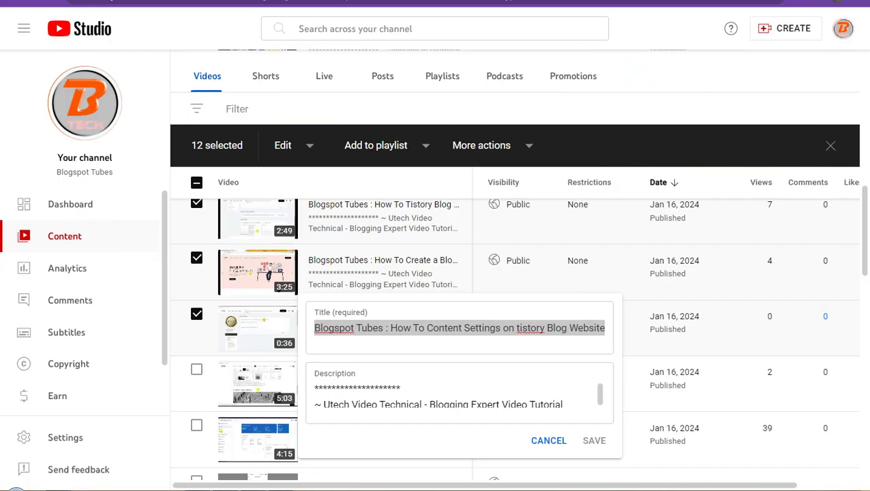
{"action": "triple_click", "coordinate": [334, 347]}
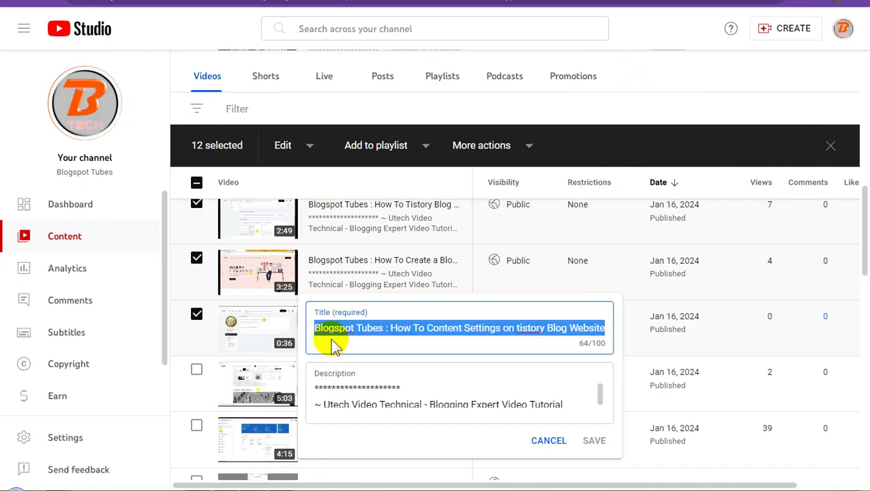
{"action": "left_click", "coordinate": [696, 94]}
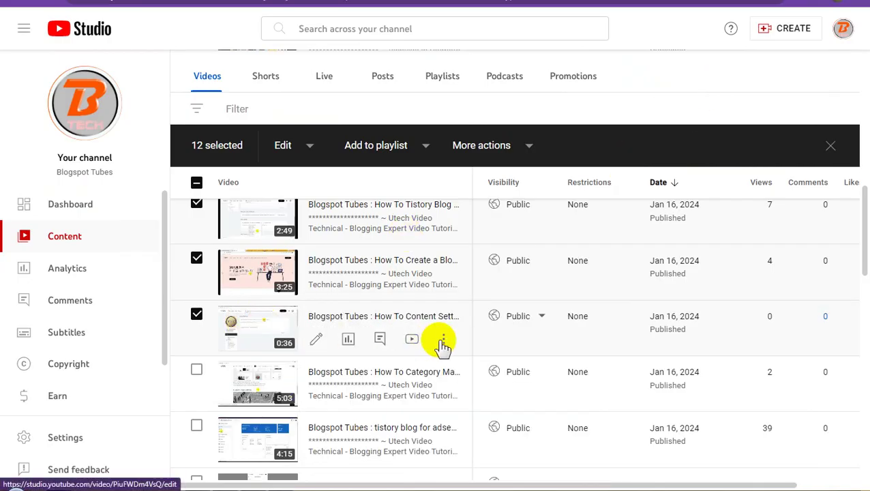
{"action": "left_click", "coordinate": [444, 341]}
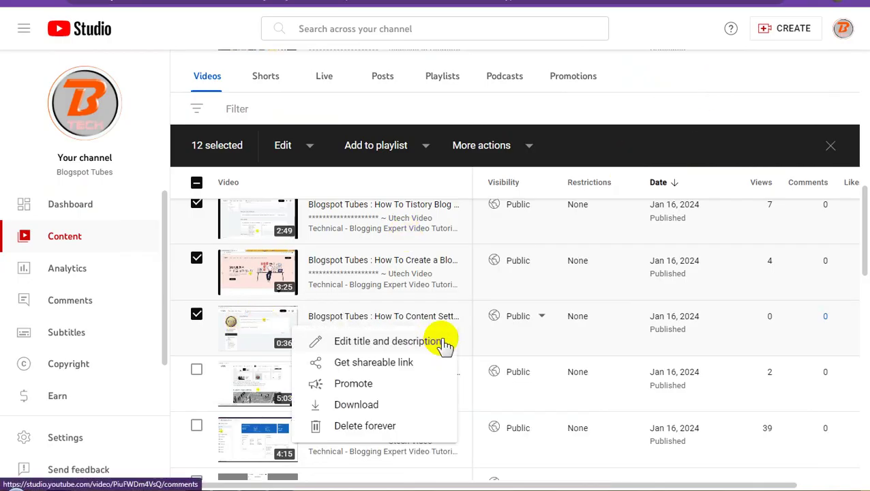
{"action": "left_click", "coordinate": [355, 366]}
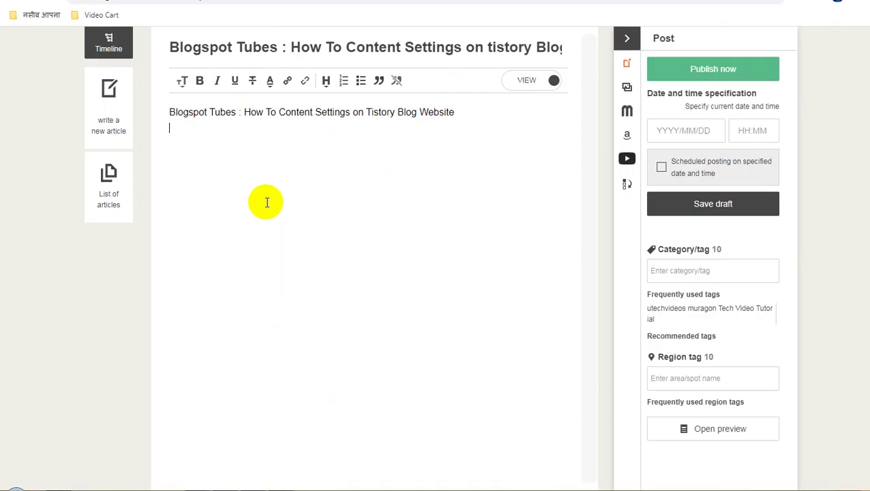
{"action": "type", "text": "https://youtu.be/PiuFWDm4VsQ"}
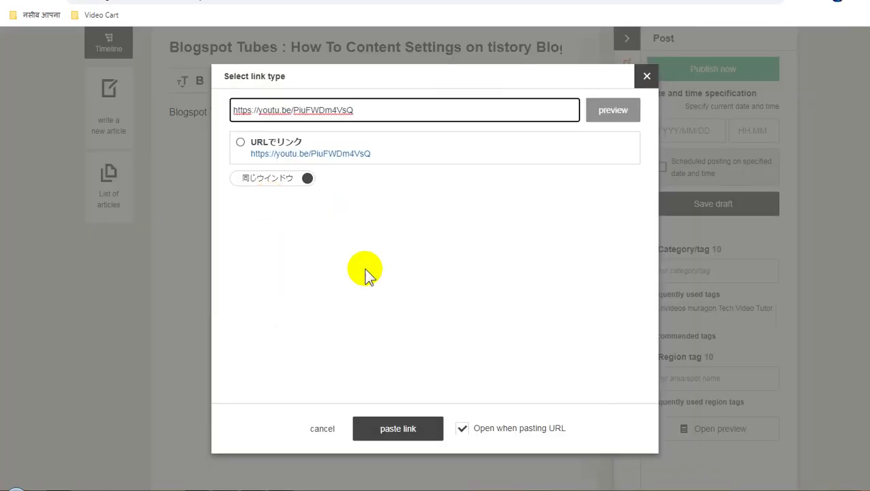
{"action": "left_click", "coordinate": [409, 428]}
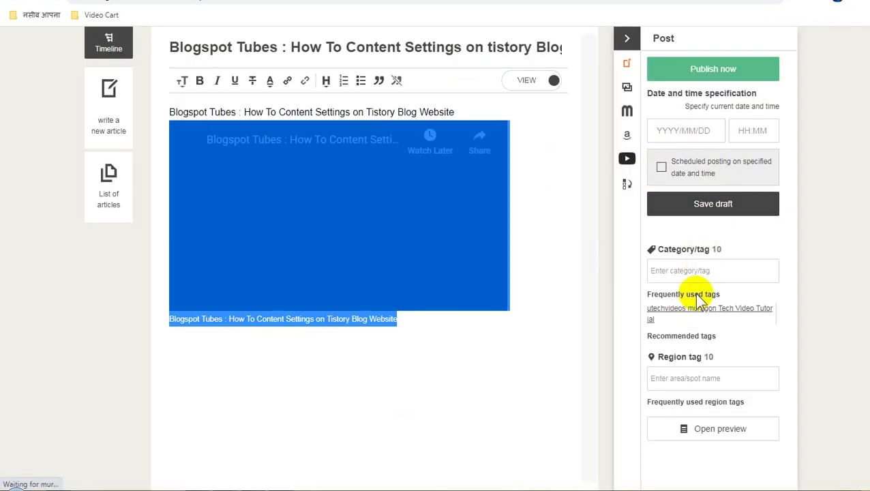
Tag the Content Settings article "utechvideos muragon Tech Video Tutorial" and publish it immediately
{"action": "left_click", "coordinate": [679, 308]}
{"action": "left_click", "coordinate": [719, 72]}
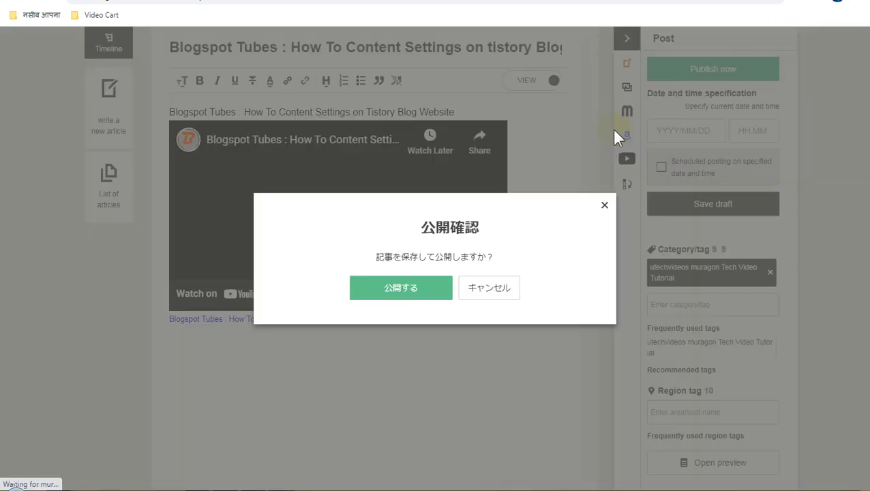
{"action": "left_click", "coordinate": [415, 287]}
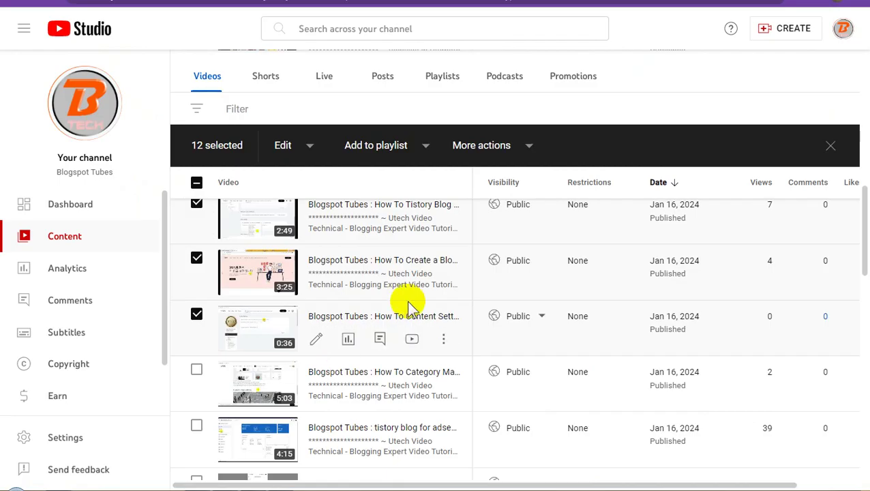
In YouTube Studio, mark the 5:03 "How To Category Management" video as selected and copy its title from the title and description editor
{"action": "scroll", "coordinate": [408, 307], "scroll_direction": "down", "scroll_amount": 1}
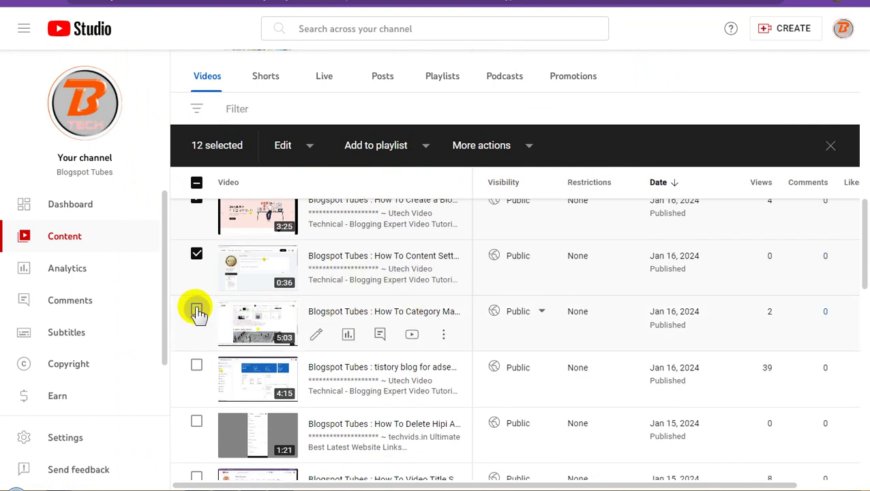
{"action": "left_click", "coordinate": [444, 335]}
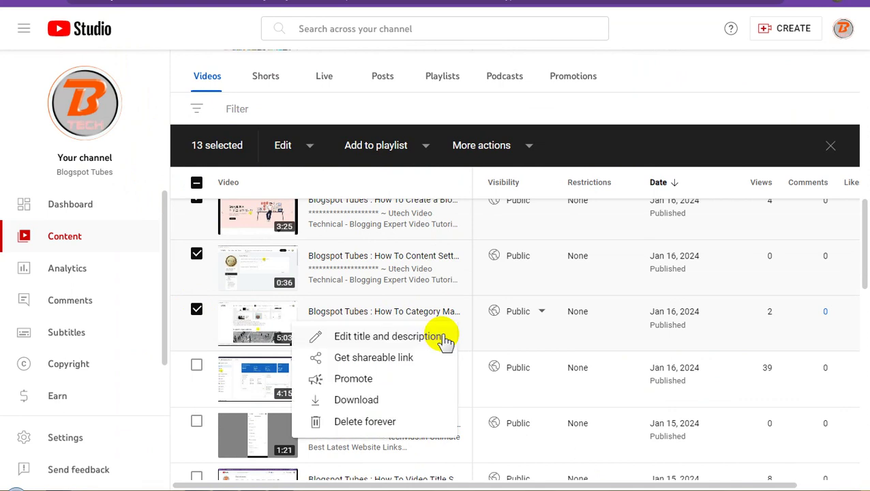
{"action": "left_click", "coordinate": [426, 338]}
{"action": "triple_click", "coordinate": [430, 332]}
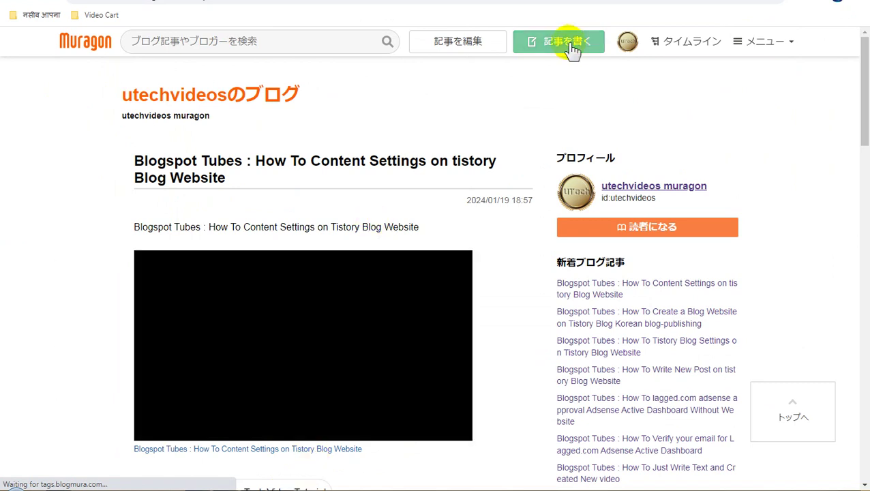
In a new Muragon article, enter "Blogspot Tubes : How To Category Management Settings on tistory Blog Website" as both title and body text
{"action": "left_click", "coordinate": [570, 46]}
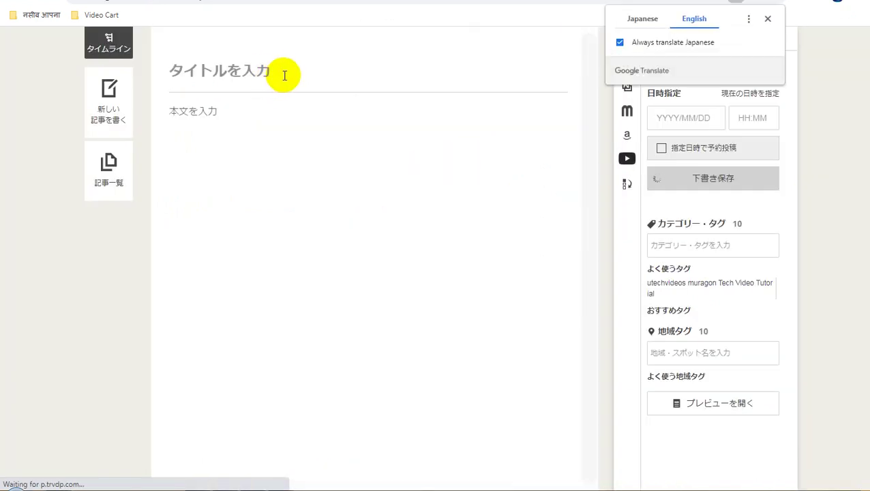
{"action": "left_click", "coordinate": [285, 75]}
{"action": "key", "text": "ctrl+v"}
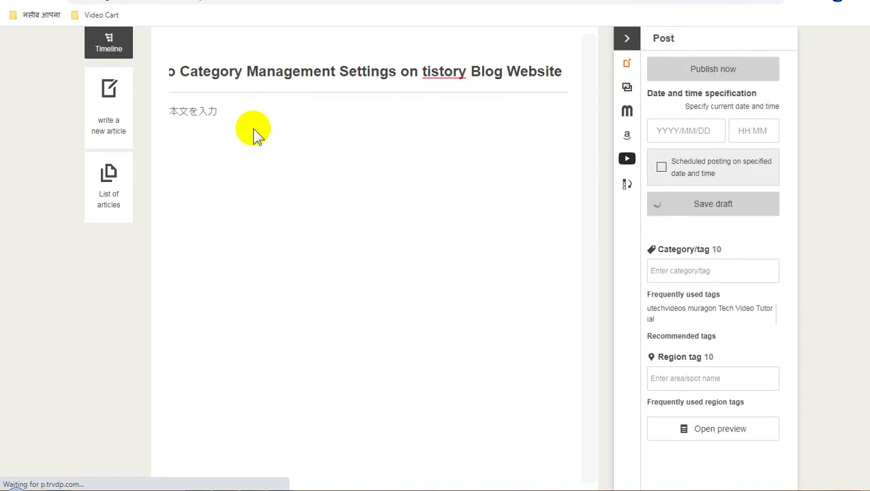
{"action": "left_click", "coordinate": [258, 119]}
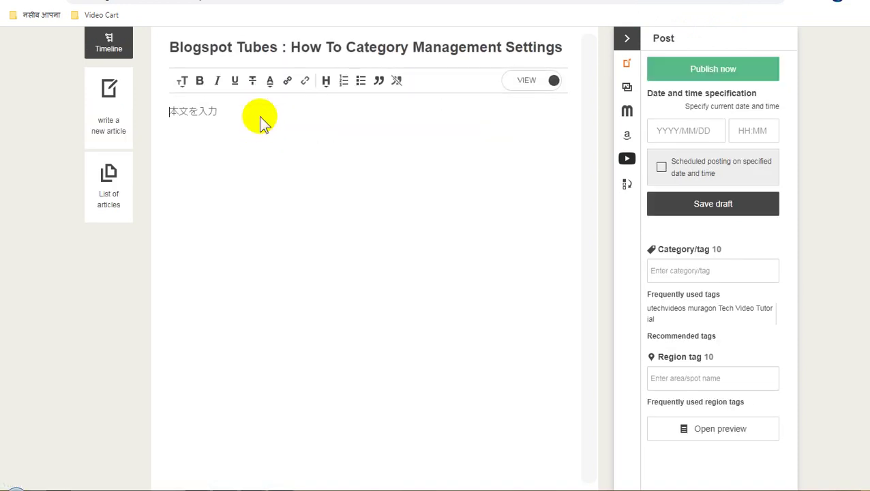
{"action": "type", "text": "Blogspot Tubes : How To Category Management Settings on tistory Blog Website"}
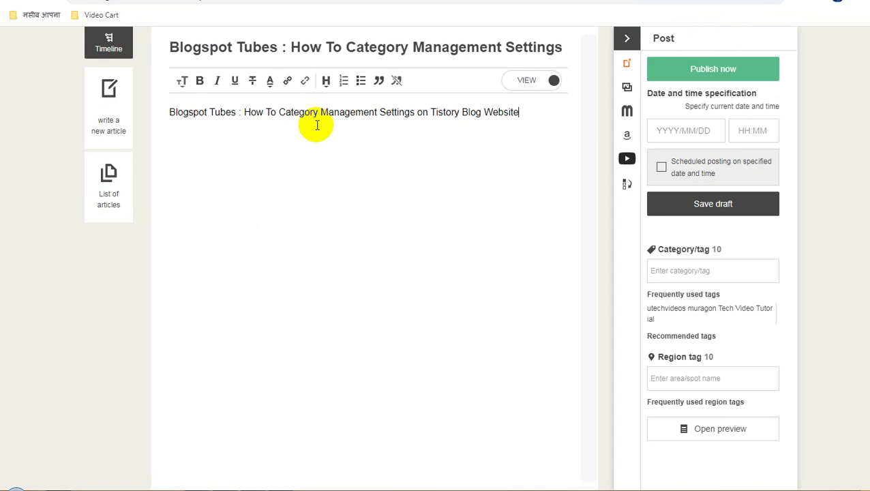
{"action": "key", "text": "Return"}
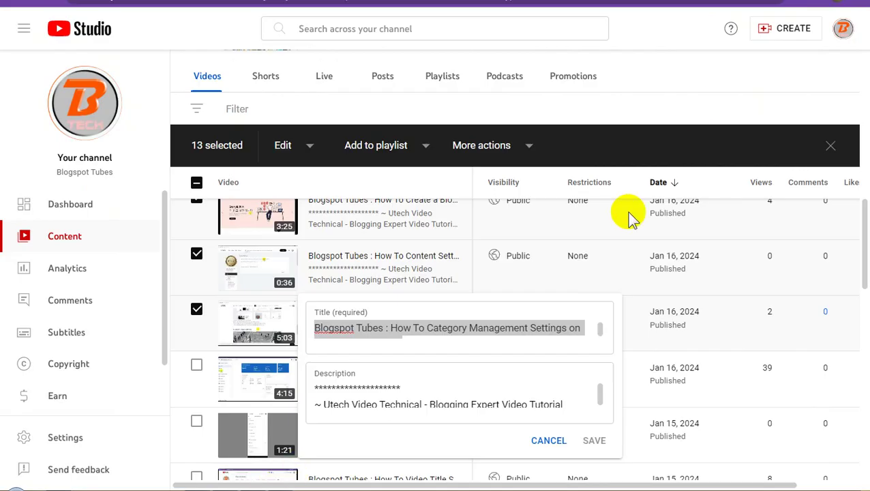
{"action": "left_click", "coordinate": [704, 85]}
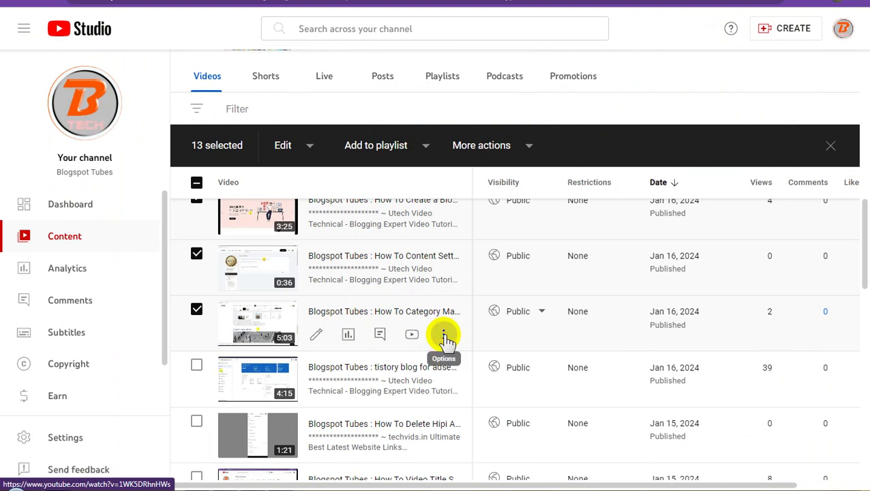
{"action": "left_click", "coordinate": [443, 335]}
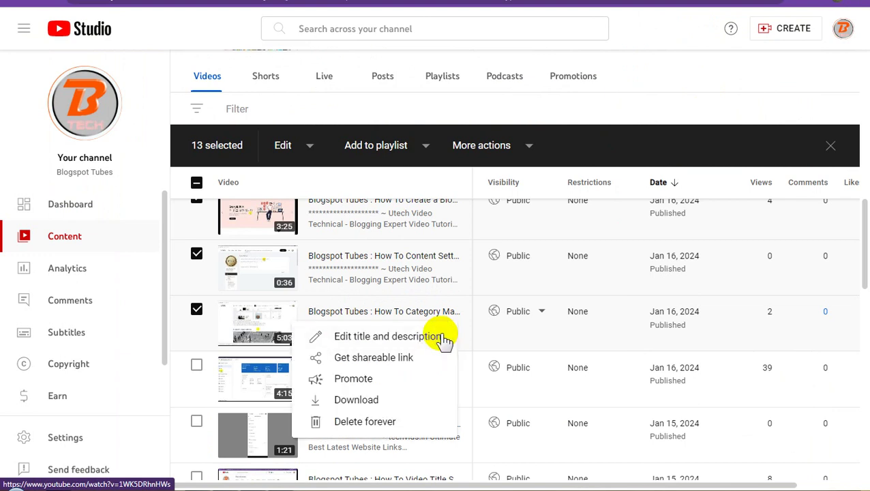
{"action": "left_click", "coordinate": [373, 358]}
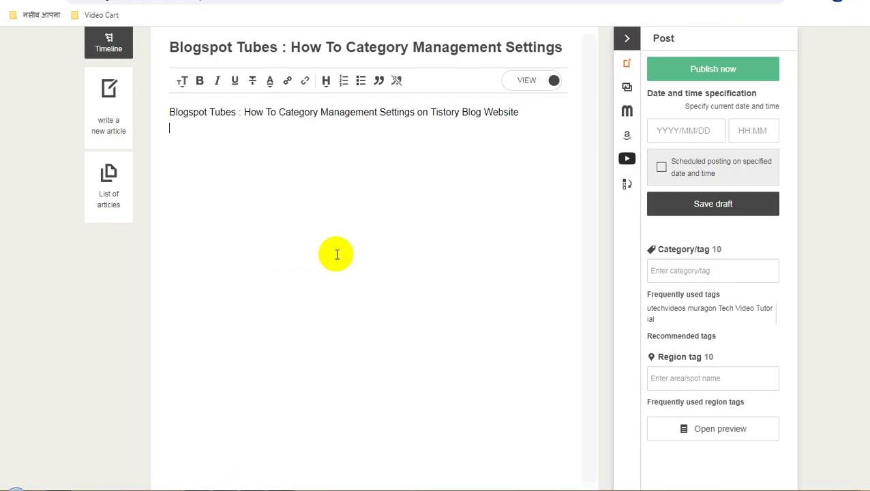
{"action": "type", "text": "https://youtu.be/1WK5DRhnHWs"}
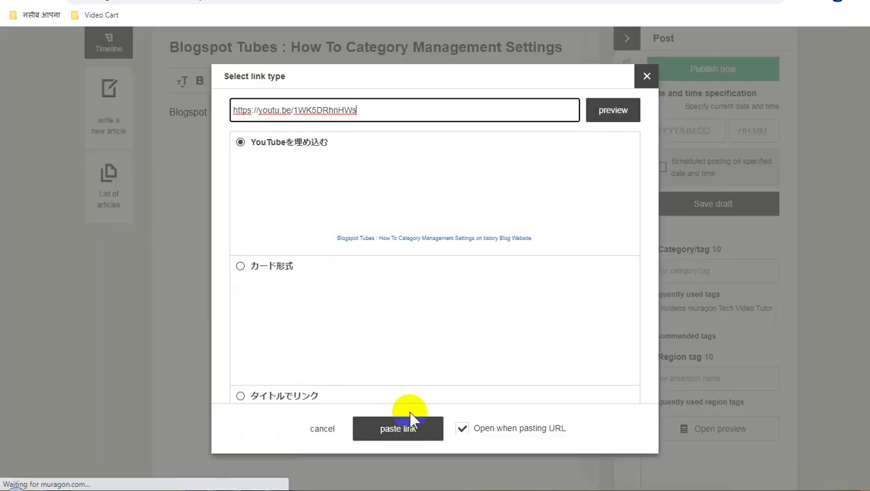
{"action": "left_click", "coordinate": [402, 430]}
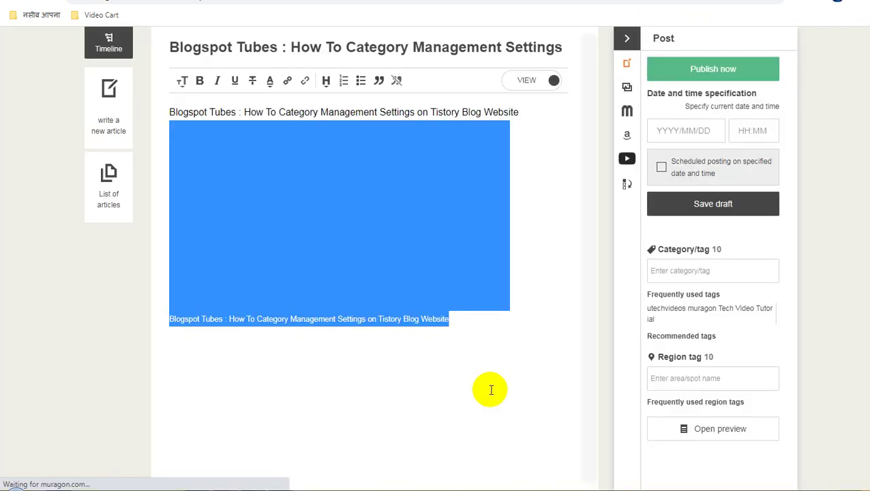
Tag the Category Management article "utechvideos muragon Tech Video Tutorial" and publish it immediately
{"action": "left_click", "coordinate": [683, 309]}
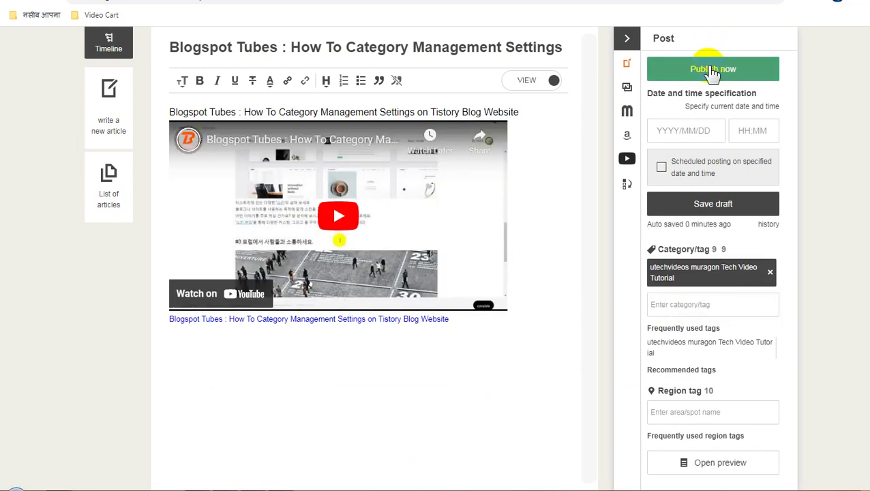
{"action": "left_click", "coordinate": [713, 71]}
{"action": "left_click", "coordinate": [386, 290]}
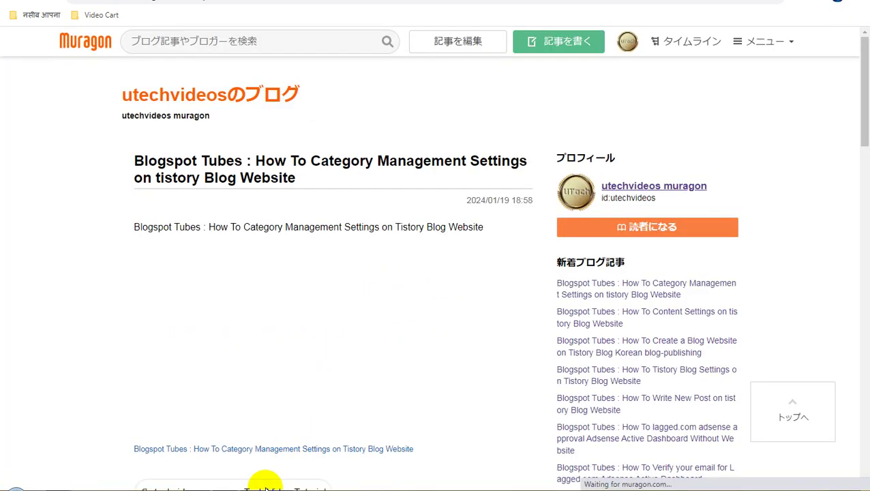
In YouTube Studio, mark the 4:15 "tistory blog for adsense approval" video as selected and copy its title from the title and description editor
{"action": "left_click", "coordinate": [204, 419]}
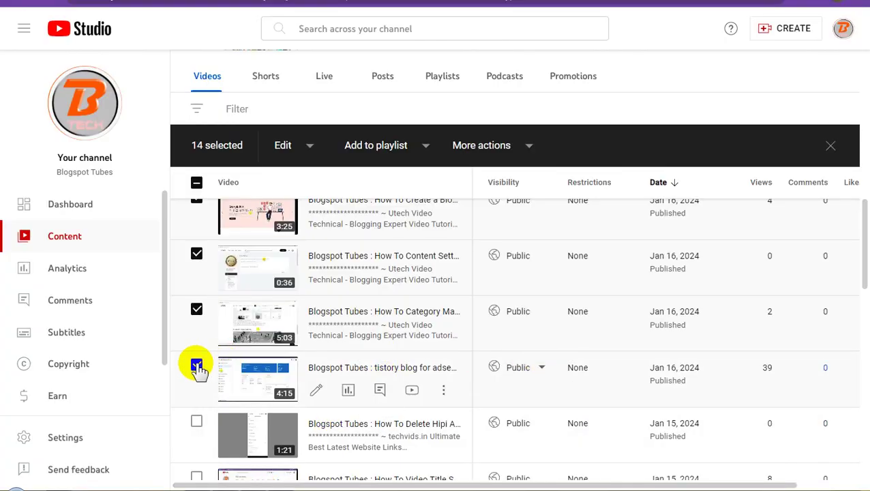
{"action": "left_click", "coordinate": [444, 394]}
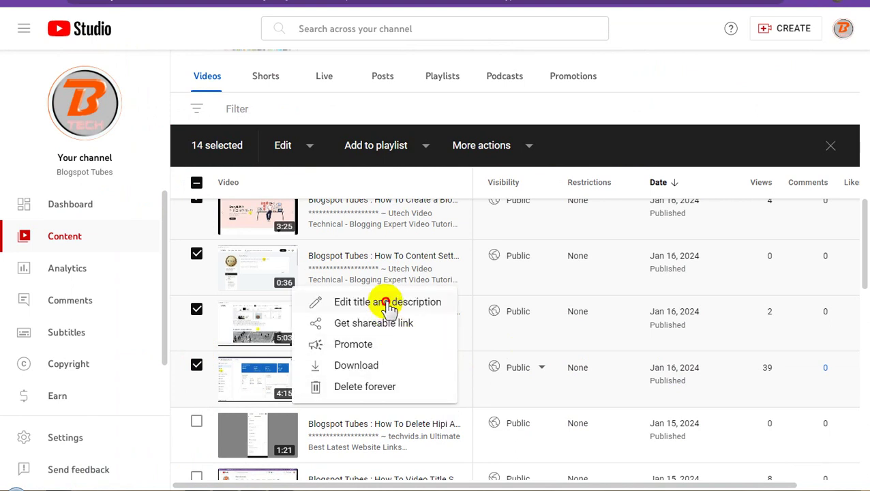
{"action": "left_click", "coordinate": [408, 306]}
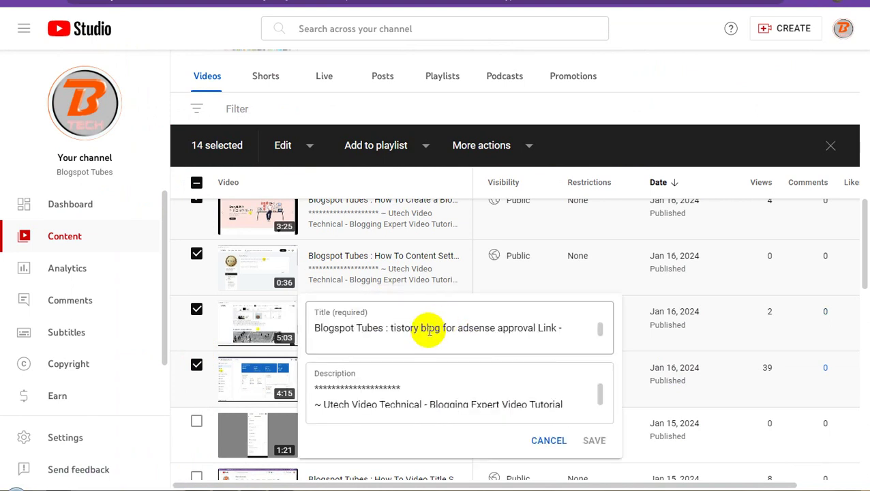
{"action": "triple_click", "coordinate": [429, 329]}
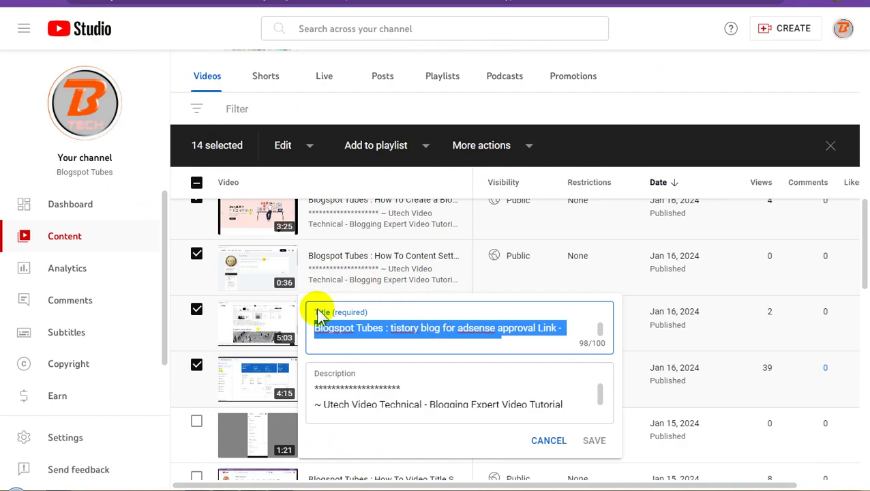
In a new Muragon article, enter "Blogspot Tubes : tistory blog for adsense approval Link - Adsense Ads Show Earning on tistory blog" as title and body
{"action": "left_click", "coordinate": [277, 489]}
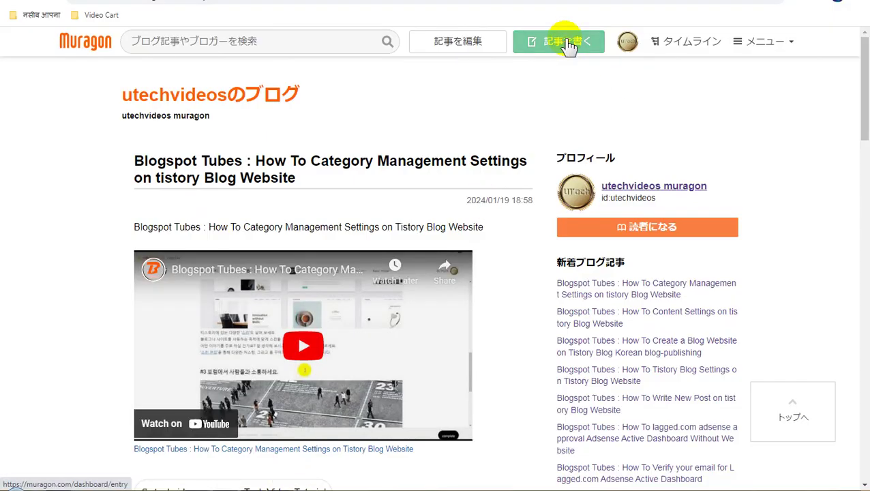
{"action": "left_click", "coordinate": [568, 43]}
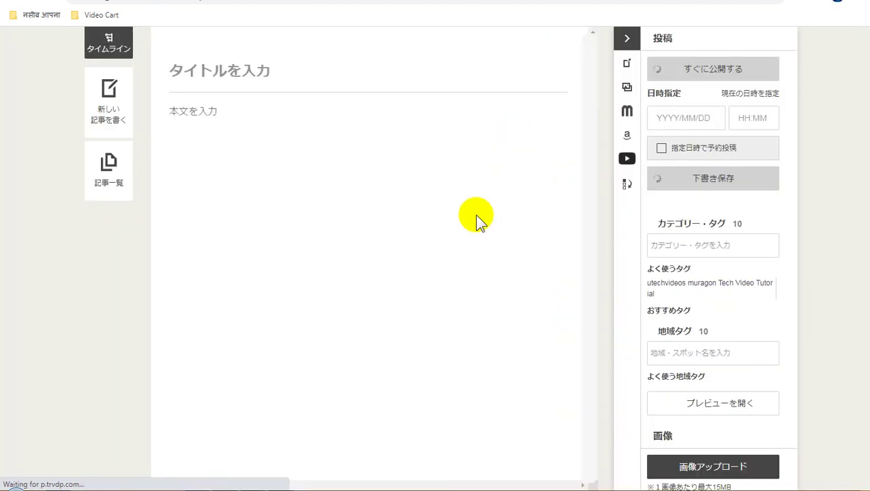
{"action": "left_click", "coordinate": [297, 77]}
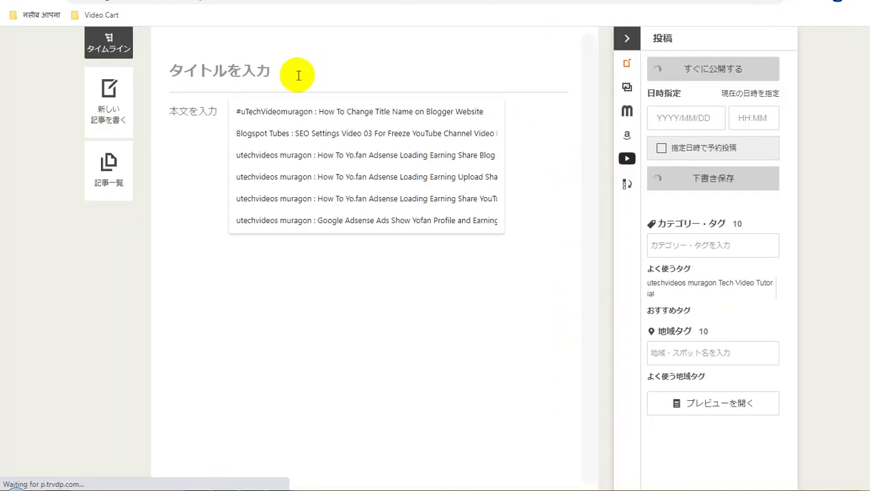
{"action": "type", "text": "Blogspot Tubes : tistory blog for adsense approval Link - Adsense Ads Show Earning on tistory blog"}
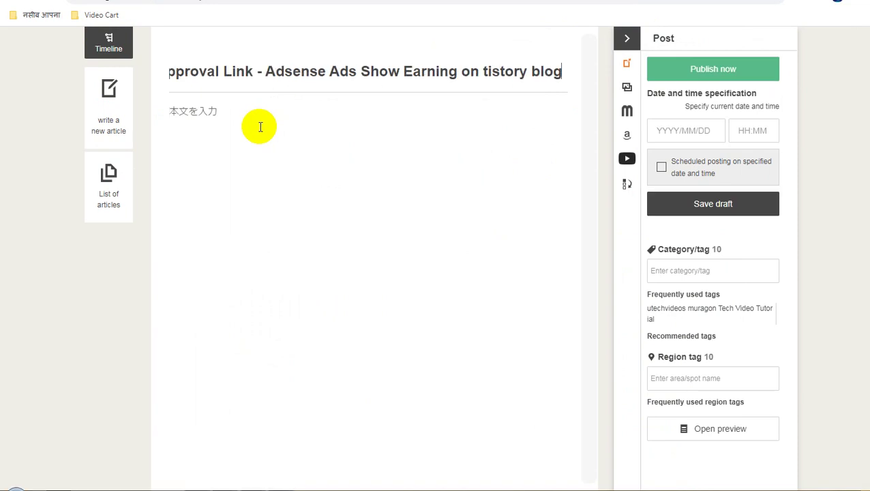
{"action": "left_click", "coordinate": [260, 127]}
{"action": "type", "text": "Blogspot Tubes : tistory blog for adsense approval Link - Adsense Ads Show Earning on tistory blog"}
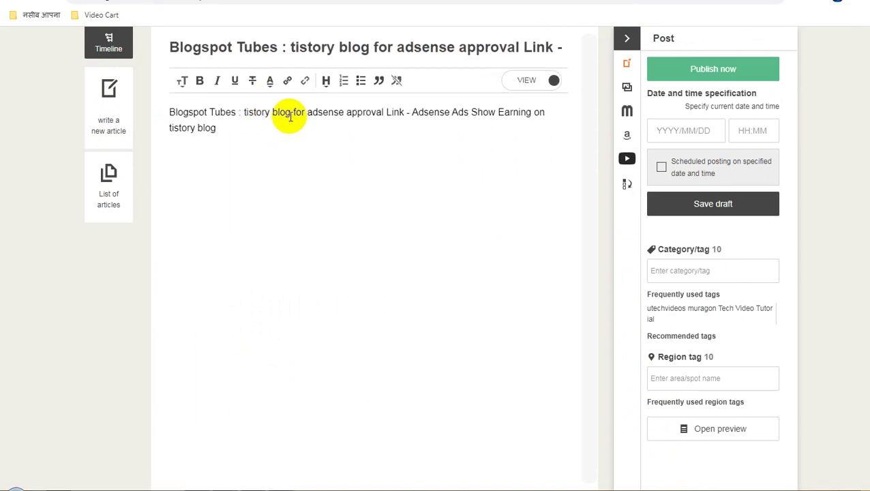
{"action": "left_click", "coordinate": [262, 489]}
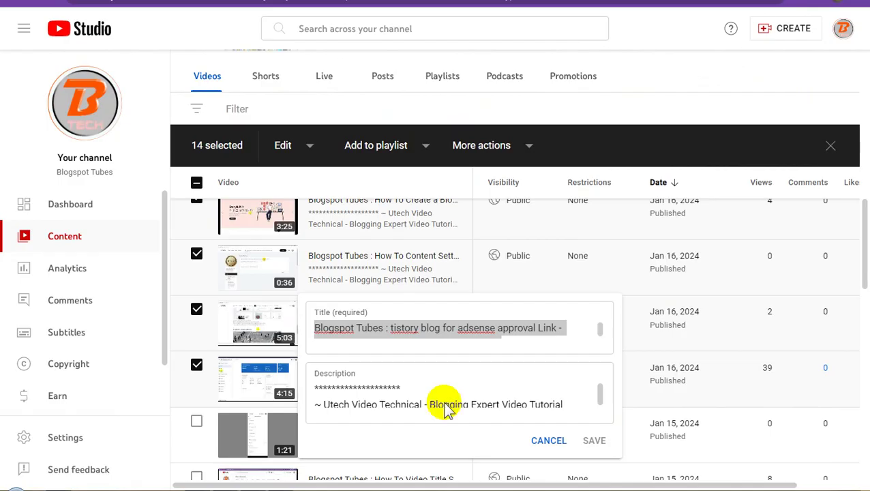
{"action": "left_click", "coordinate": [672, 90]}
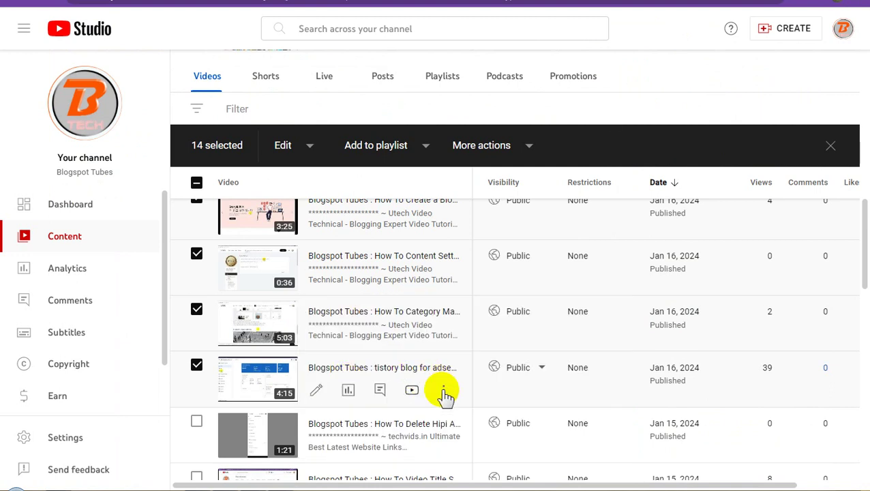
{"action": "left_click", "coordinate": [443, 390]}
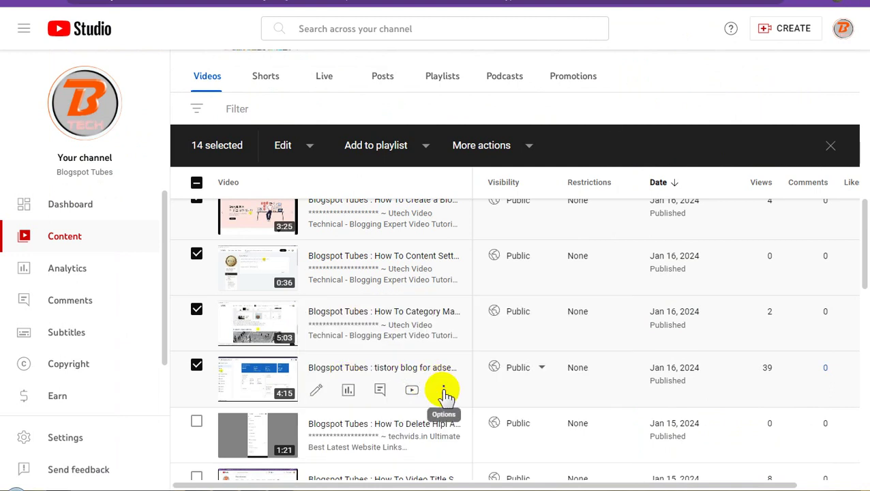
{"action": "left_click", "coordinate": [444, 393]}
{"action": "left_click", "coordinate": [363, 325]}
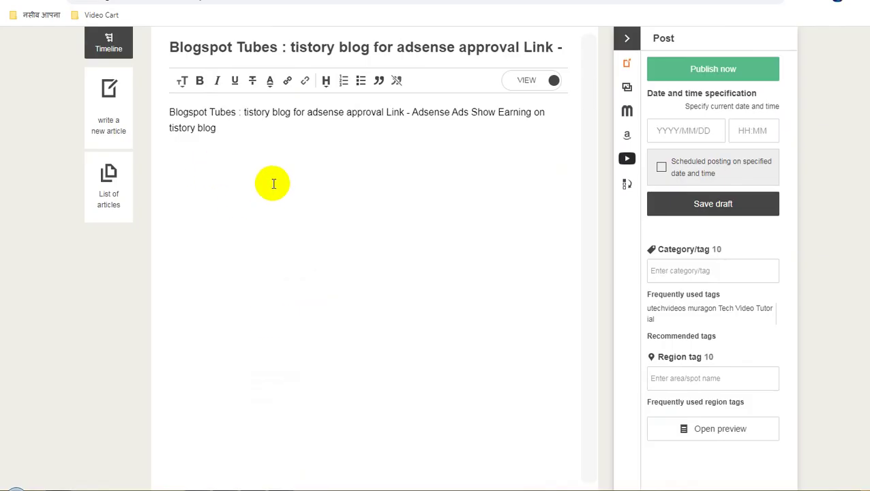
{"action": "type", "text": "https://youtu.be/nn3U0IY1wR0"}
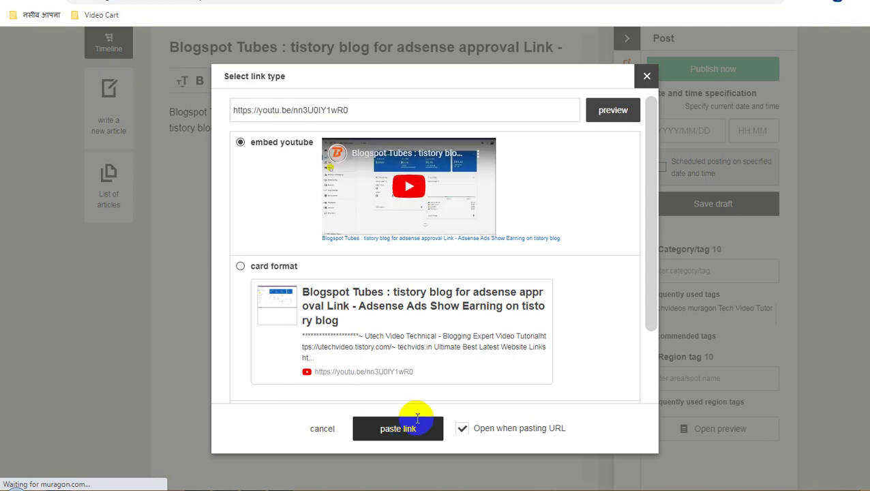
{"action": "left_click", "coordinate": [407, 429]}
Tag the adsense approval article "utechvideos muragon Tech Video Tutorial" and publish it immediately
{"action": "left_click", "coordinate": [682, 314]}
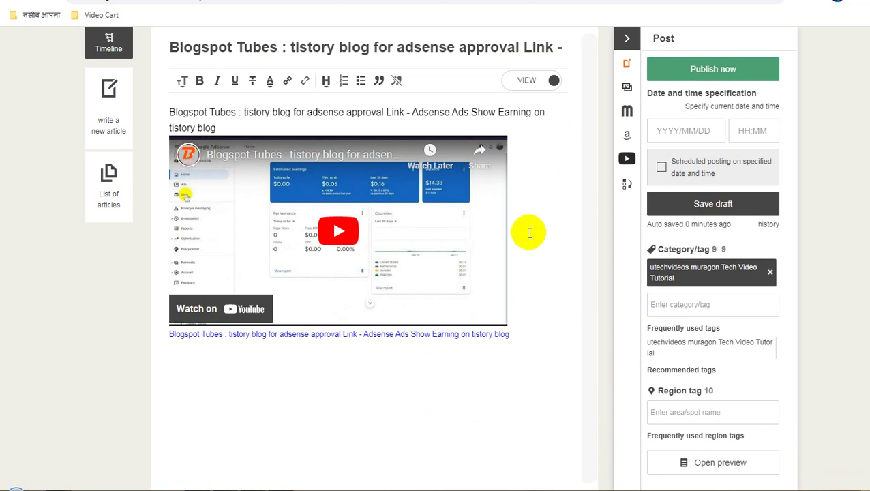
{"action": "left_click", "coordinate": [707, 70]}
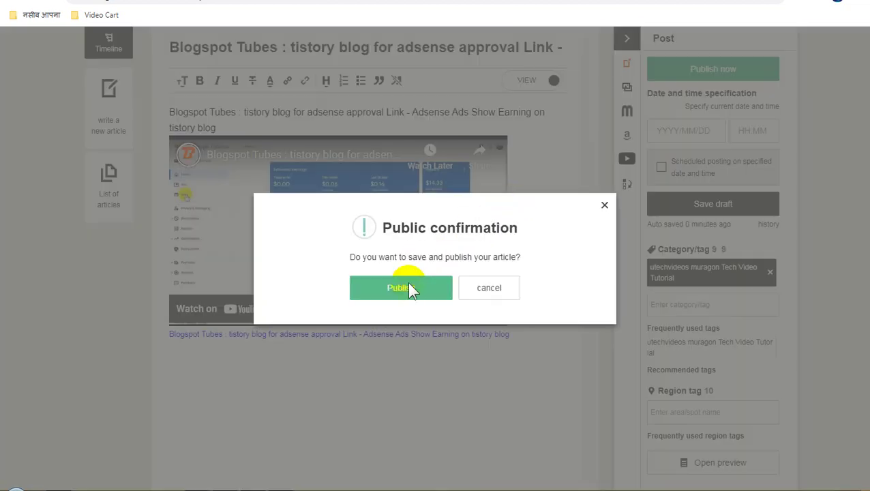
{"action": "left_click", "coordinate": [403, 288]}
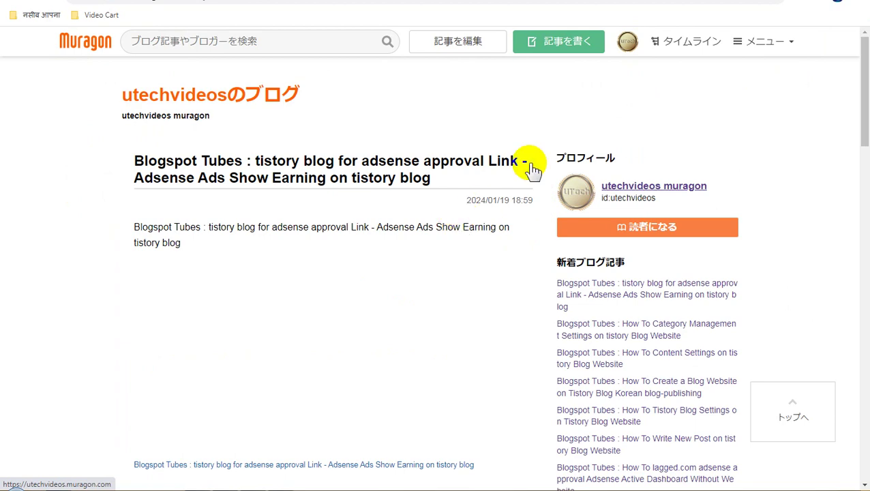
Review the published adsense approval article page, from its tag and share options down to the comment form
{"action": "scroll", "coordinate": [456, 245], "scroll_direction": "down", "scroll_amount": 5}
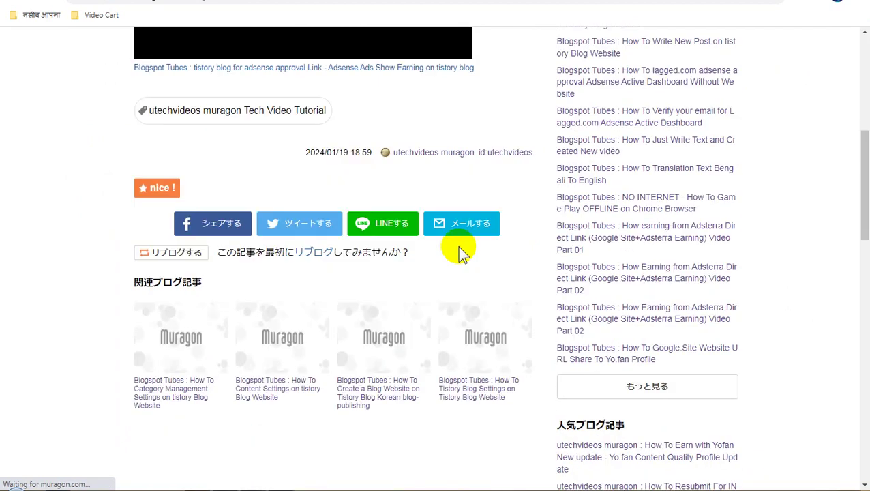
{"action": "scroll", "coordinate": [460, 250], "scroll_direction": "down", "scroll_amount": 10}
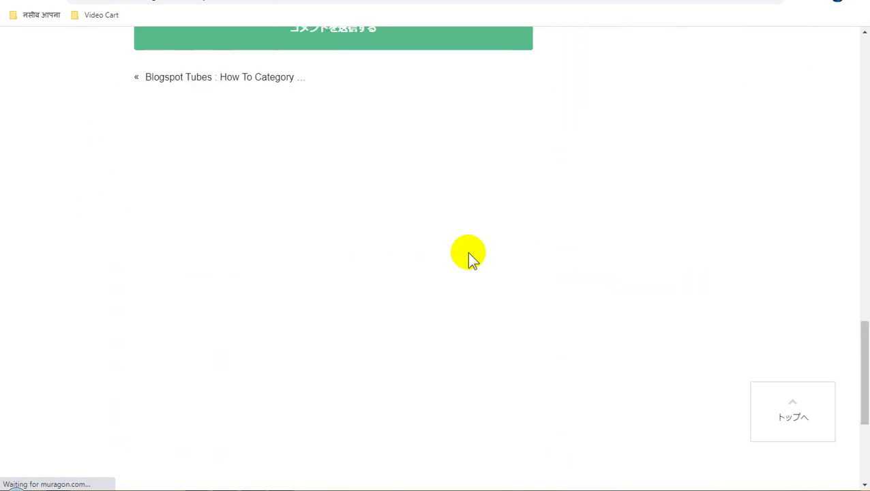
{"action": "scroll", "coordinate": [467, 252], "scroll_direction": "down", "scroll_amount": 1}
{"action": "scroll", "coordinate": [467, 252], "scroll_direction": "up", "scroll_amount": 4}
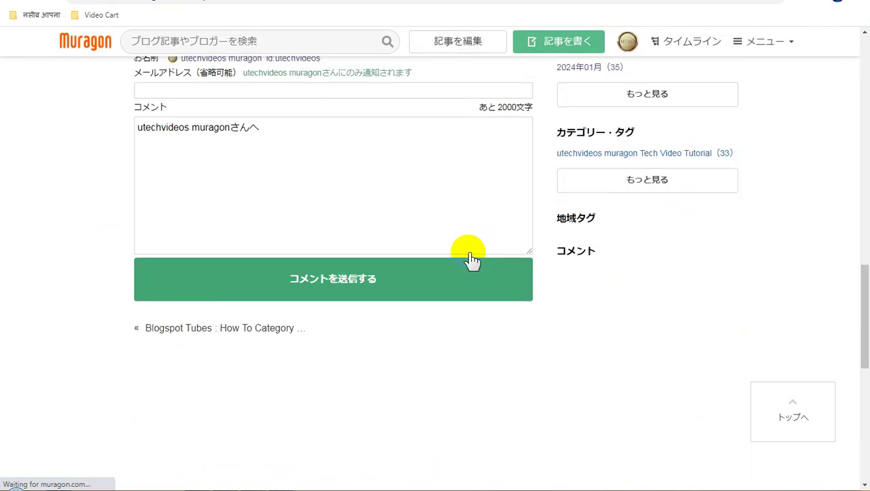
{"action": "scroll", "coordinate": [469, 255], "scroll_direction": "up", "scroll_amount": 5}
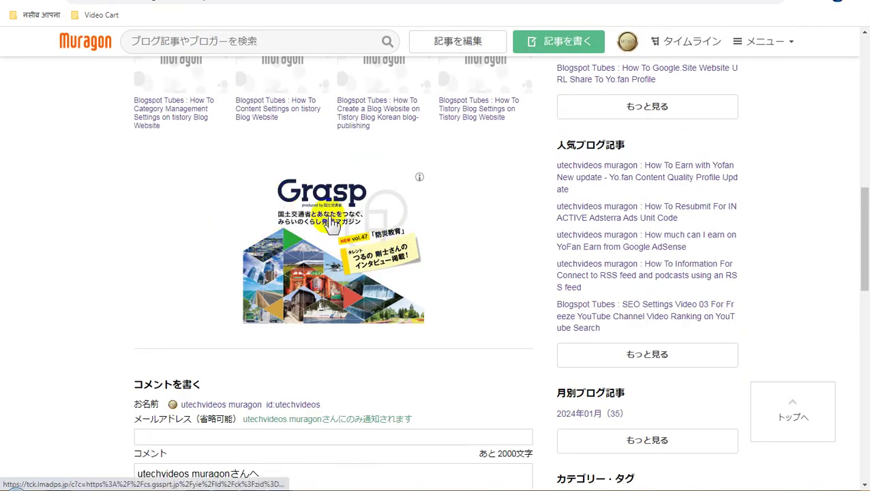
{"action": "scroll", "coordinate": [412, 259], "scroll_direction": "up", "scroll_amount": 15}
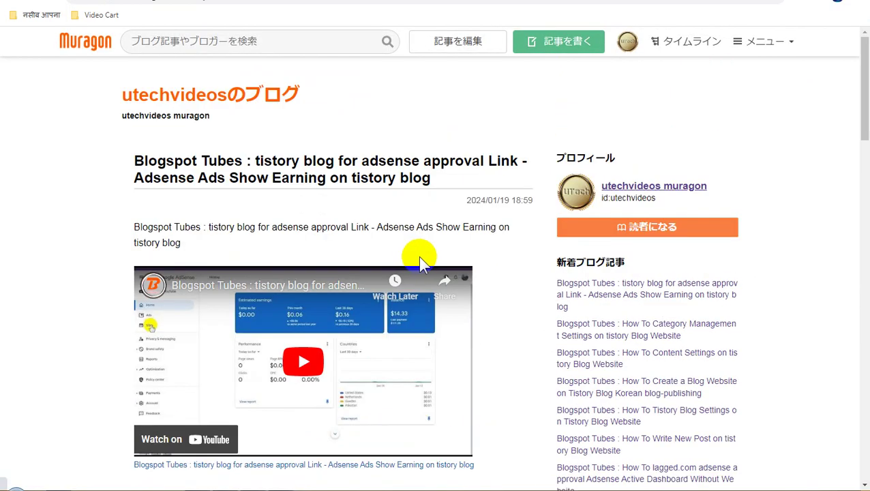
View the utechvideos blog's front page and look through its latest articles, embedded videos and the ads between them
{"action": "mouse_move", "coordinate": [626, 44]}
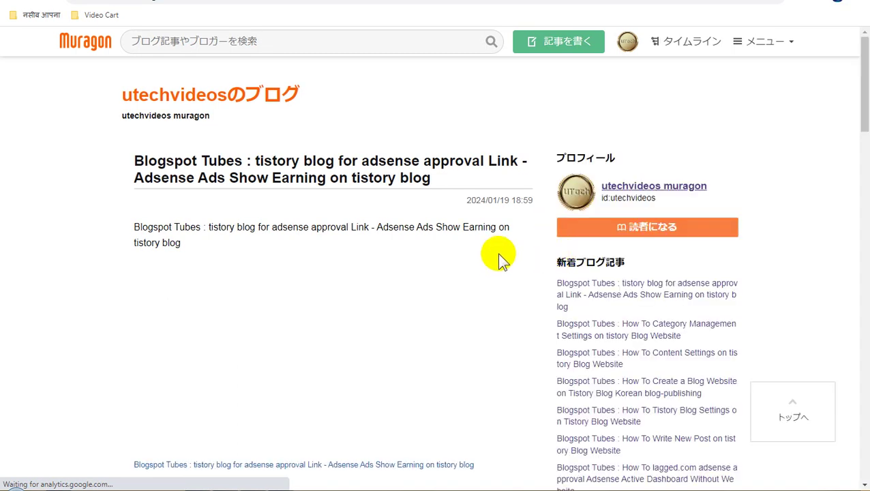
{"action": "scroll", "coordinate": [498, 255], "scroll_direction": "down", "scroll_amount": 3}
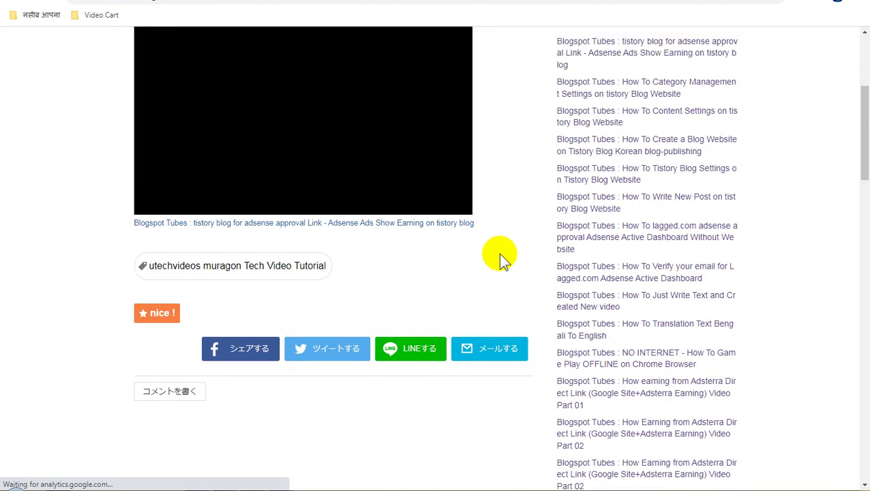
{"action": "scroll", "coordinate": [500, 257], "scroll_direction": "up", "scroll_amount": 3}
{"action": "scroll", "coordinate": [500, 257], "scroll_direction": "down", "scroll_amount": 8}
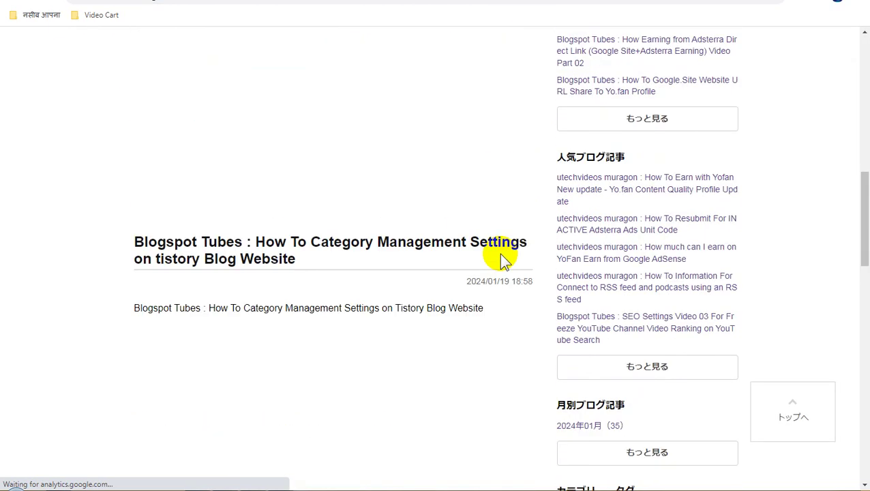
{"action": "scroll", "coordinate": [500, 258], "scroll_direction": "down", "scroll_amount": 4}
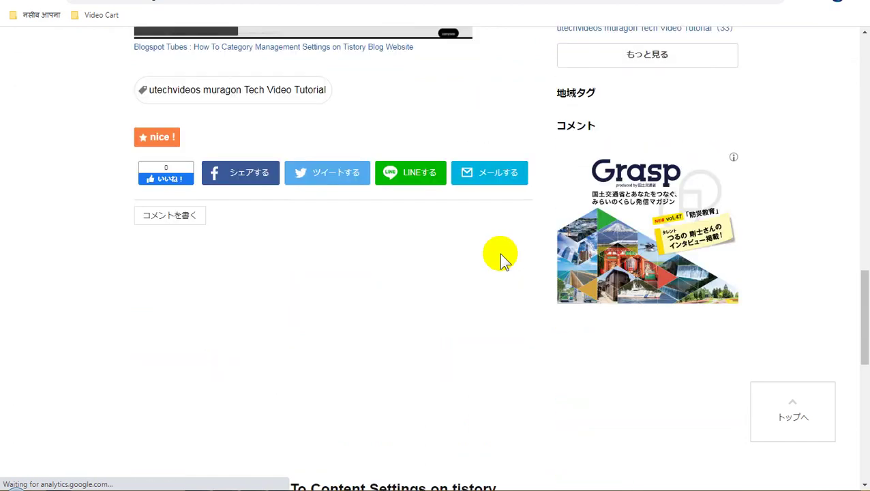
{"action": "scroll", "coordinate": [500, 258], "scroll_direction": "down", "scroll_amount": 7}
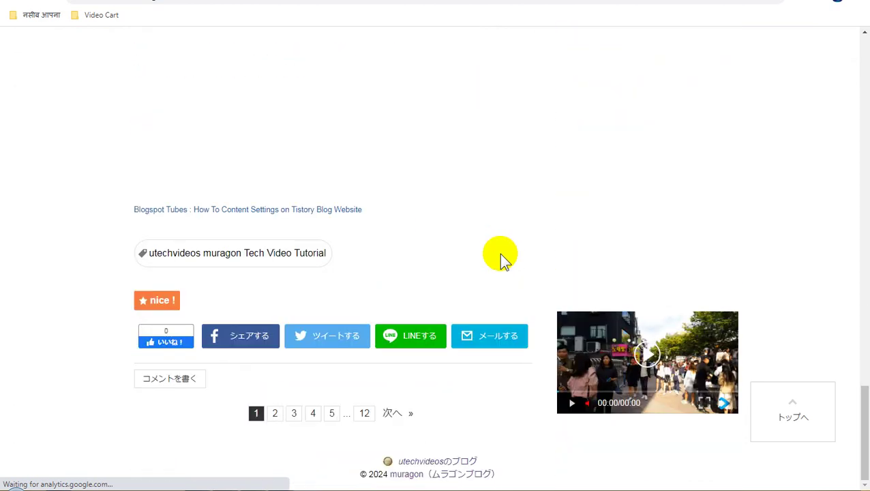
{"action": "scroll", "coordinate": [500, 258], "scroll_direction": "up", "scroll_amount": 2}
{"action": "scroll", "coordinate": [500, 257], "scroll_direction": "up", "scroll_amount": 2}
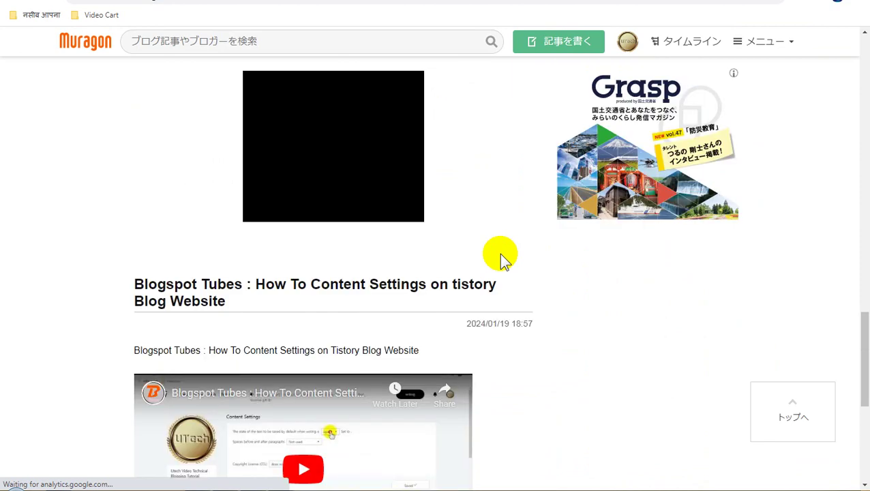
{"action": "scroll", "coordinate": [499, 253], "scroll_direction": "up", "scroll_amount": 2}
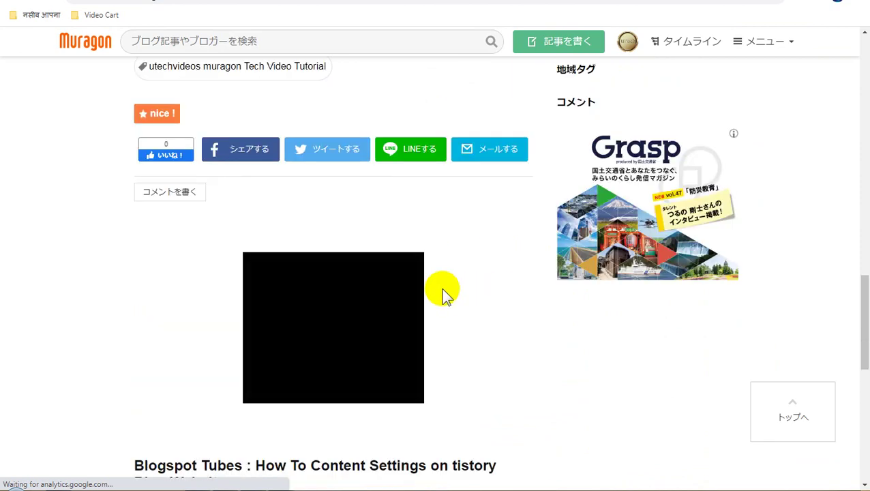
{"action": "left_click", "coordinate": [350, 302]}
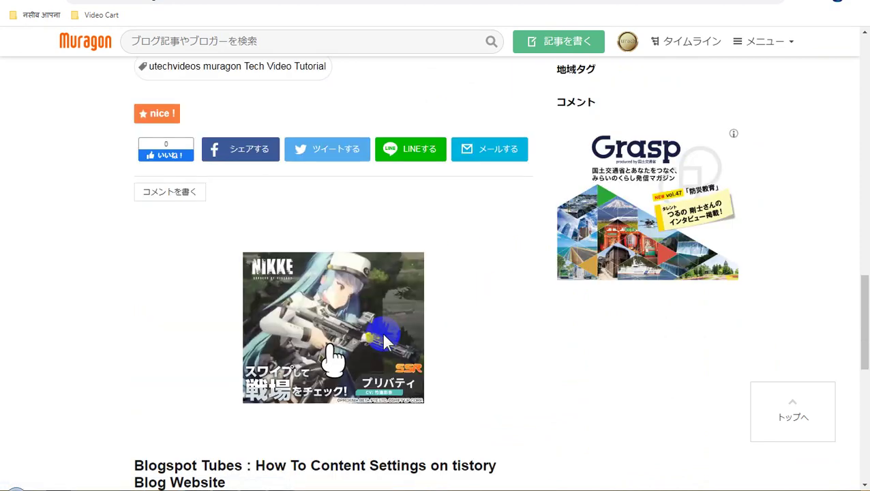
{"action": "scroll", "coordinate": [461, 345], "scroll_direction": "up", "scroll_amount": 2}
{"action": "scroll", "coordinate": [460, 346], "scroll_direction": "up", "scroll_amount": 2}
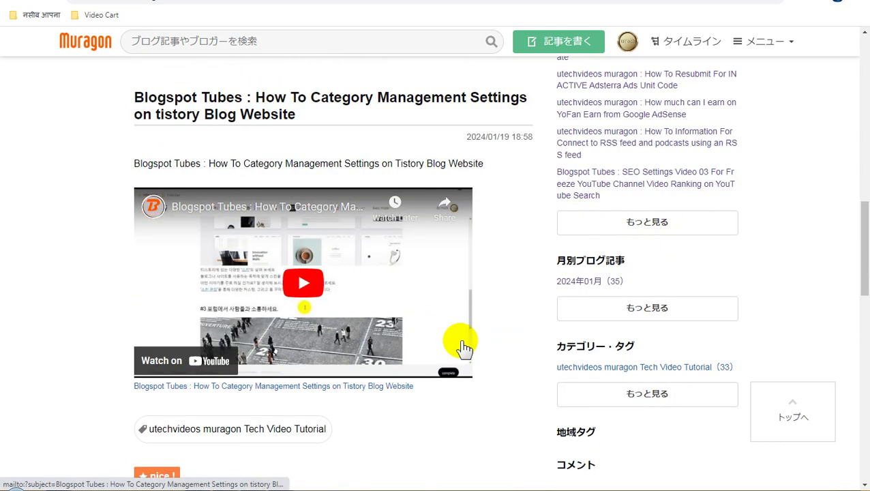
{"action": "scroll", "coordinate": [443, 352], "scroll_direction": "up", "scroll_amount": 2}
{"action": "scroll", "coordinate": [444, 353], "scroll_direction": "up", "scroll_amount": 2}
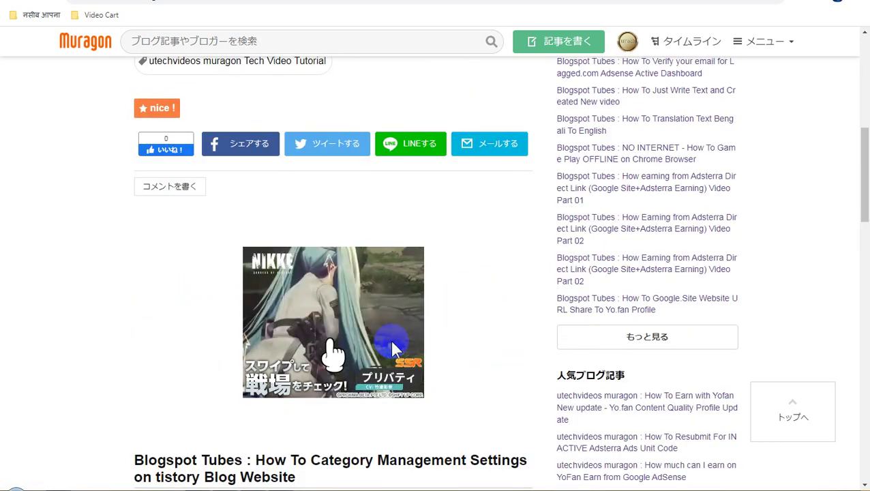
{"action": "scroll", "coordinate": [392, 346], "scroll_direction": "up", "scroll_amount": 4}
{"action": "scroll", "coordinate": [456, 332], "scroll_direction": "up", "scroll_amount": 1}
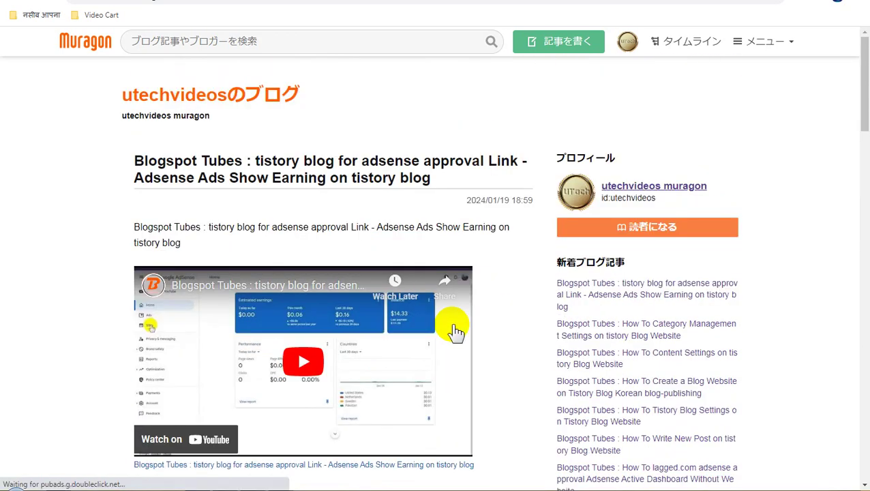